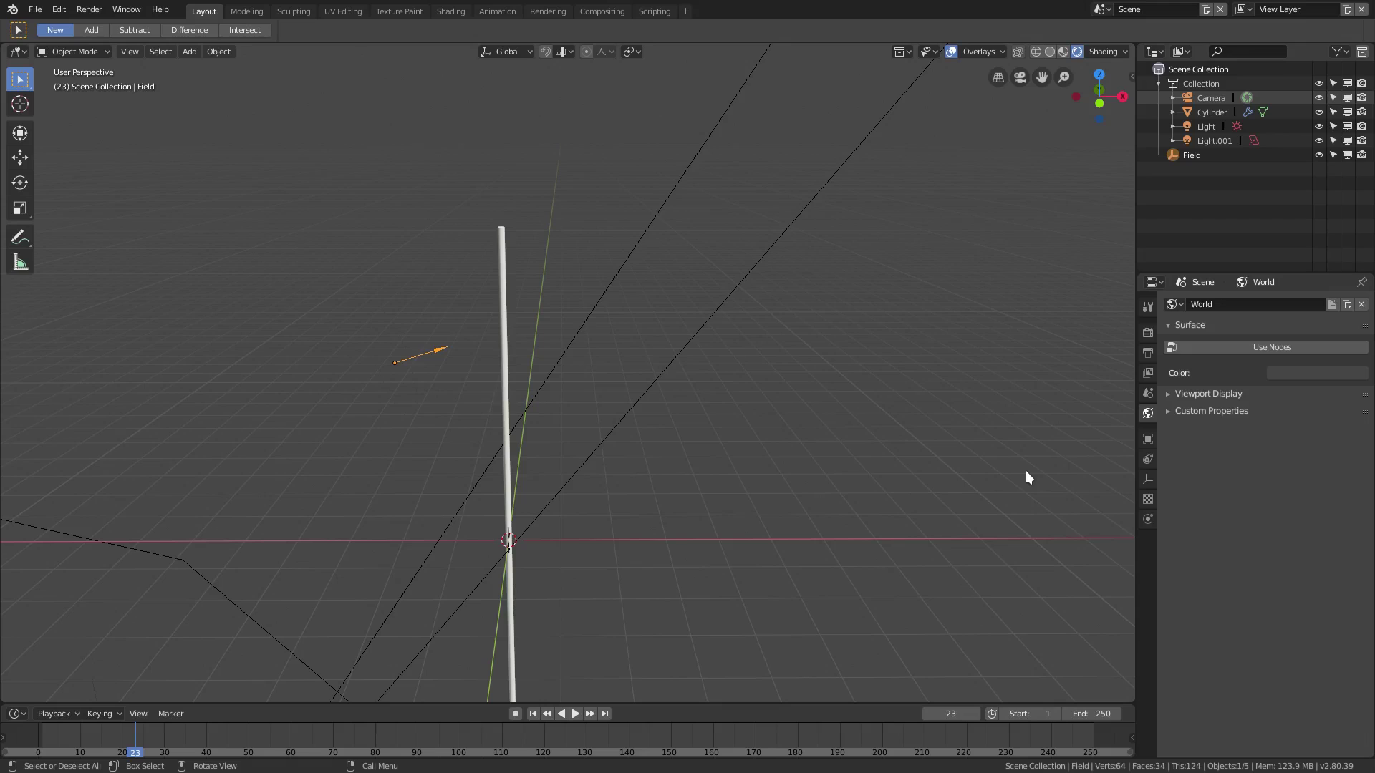
# Select the sun light and check its colour setting
pyautogui.moveTo(535, 344); pyautogui.dragTo(681, 268, button='middle')
pyautogui.click(733, 161)
pyautogui.moveTo(733, 161); pyautogui.dragTo(782, 414, button='middle')
pyautogui.click(1272, 383)
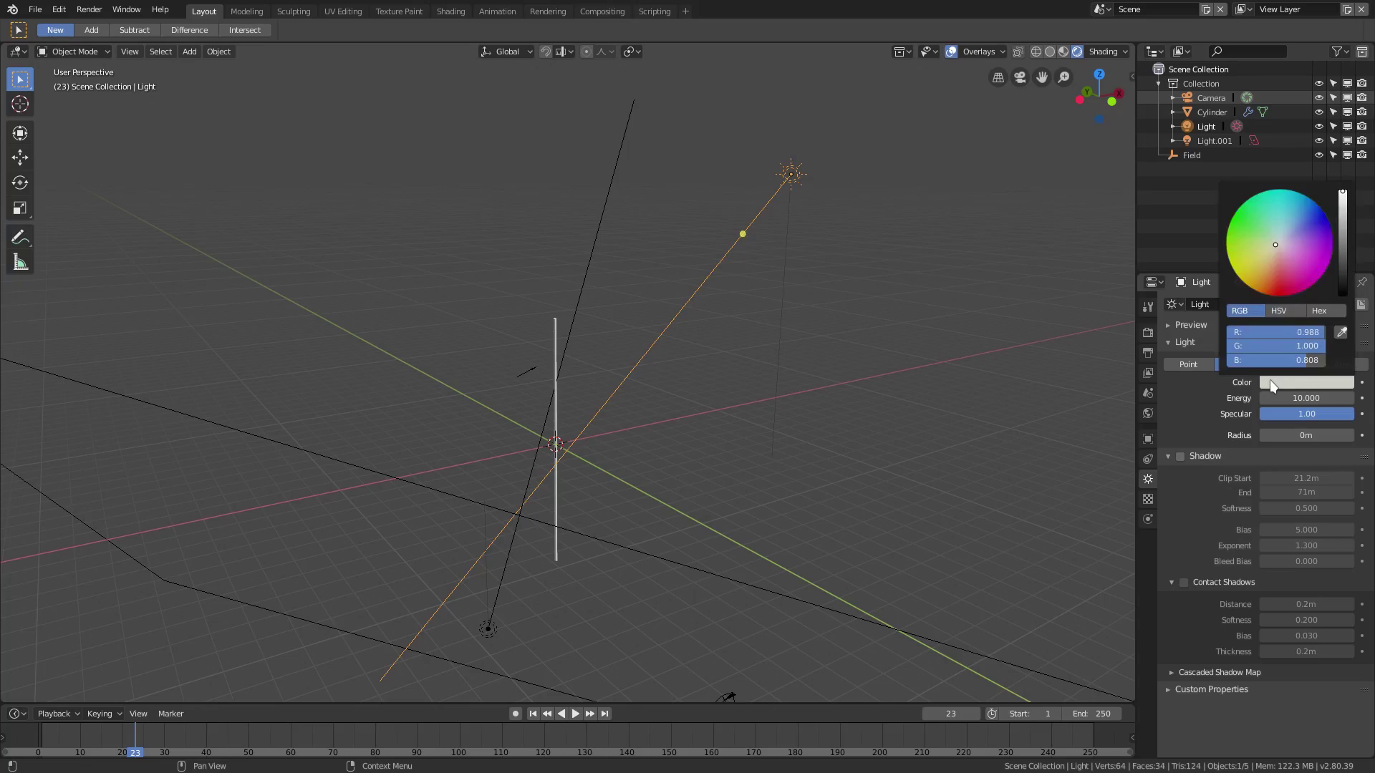
# Set the square area light's size to 36.3 m and check its colour
pyautogui.click(505, 618)
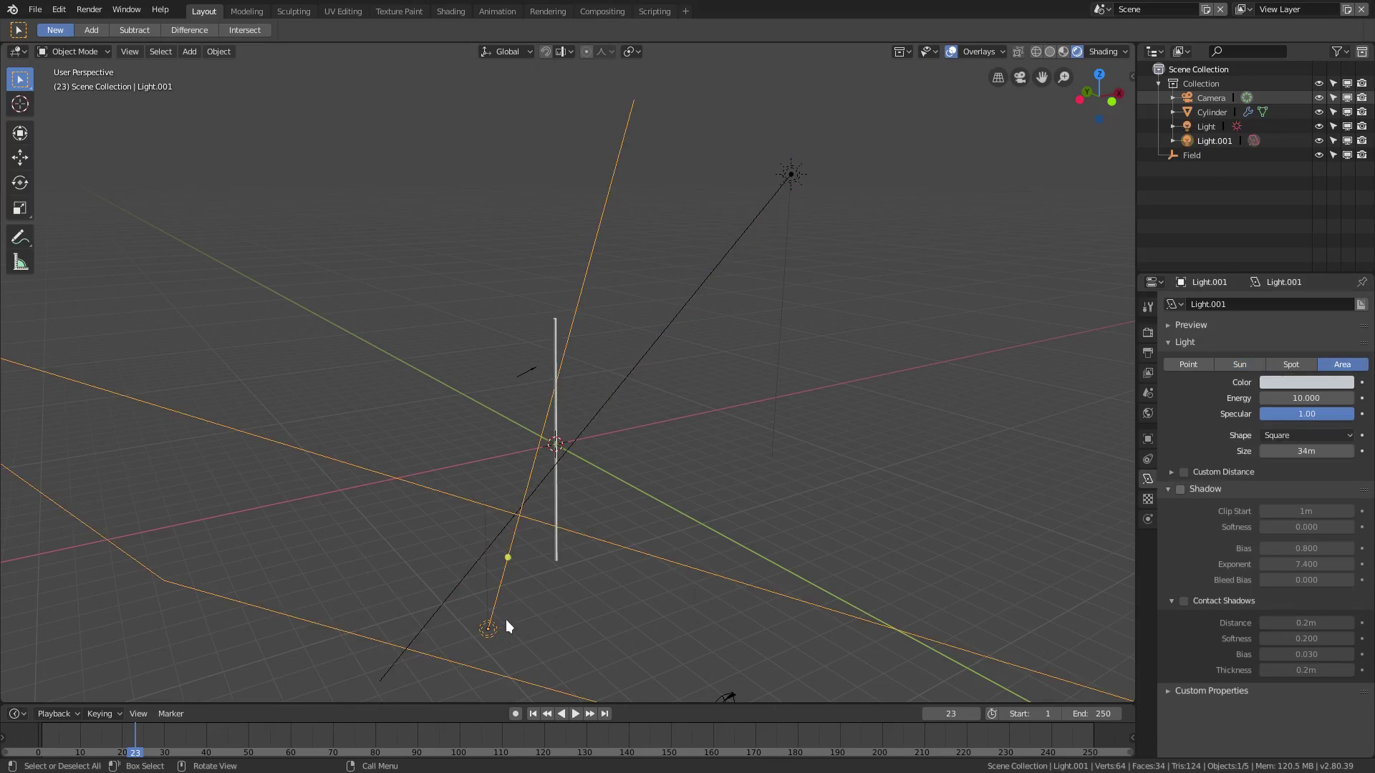
pyautogui.moveTo(505, 621); pyautogui.dragTo(502, 512, button='middle')
pyautogui.click(1291, 435)
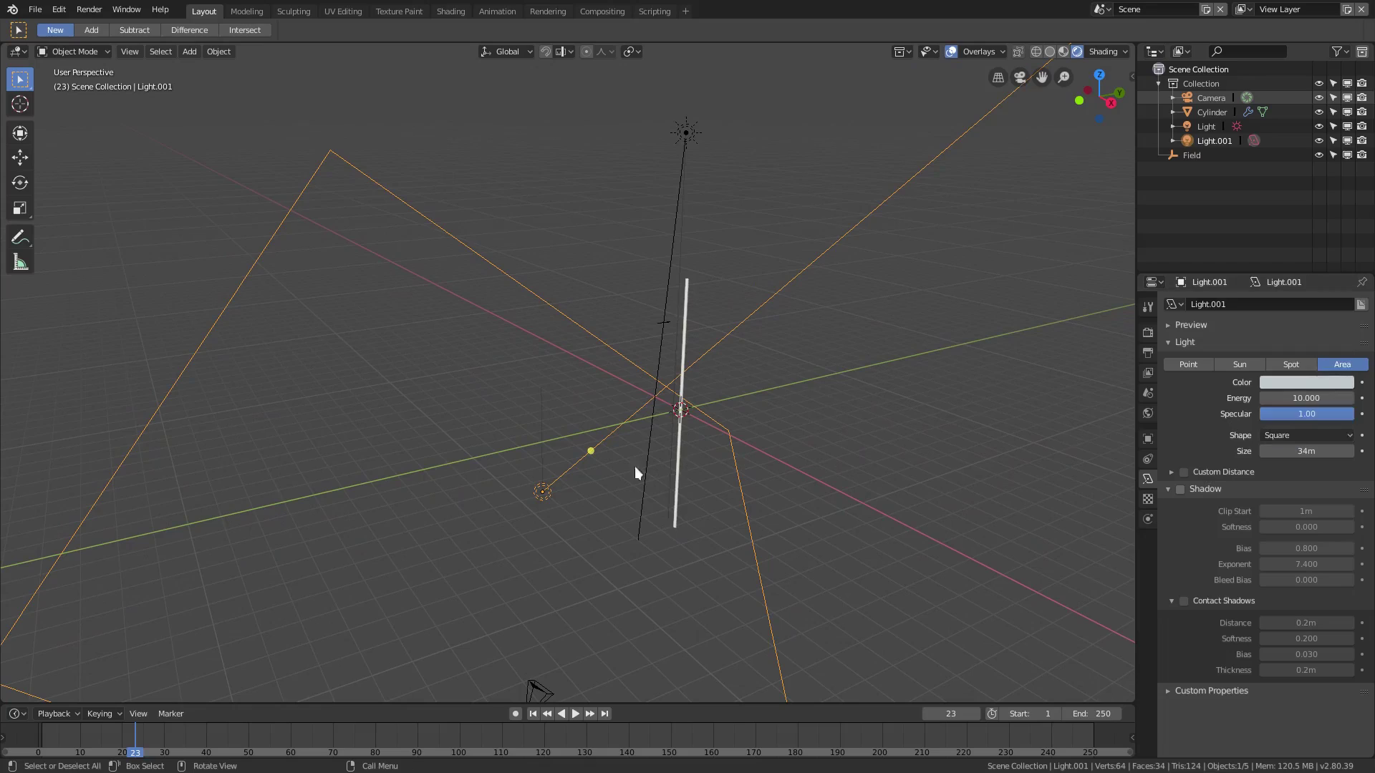
pyautogui.moveTo(1307, 451); pyautogui.dragTo(1323, 451)
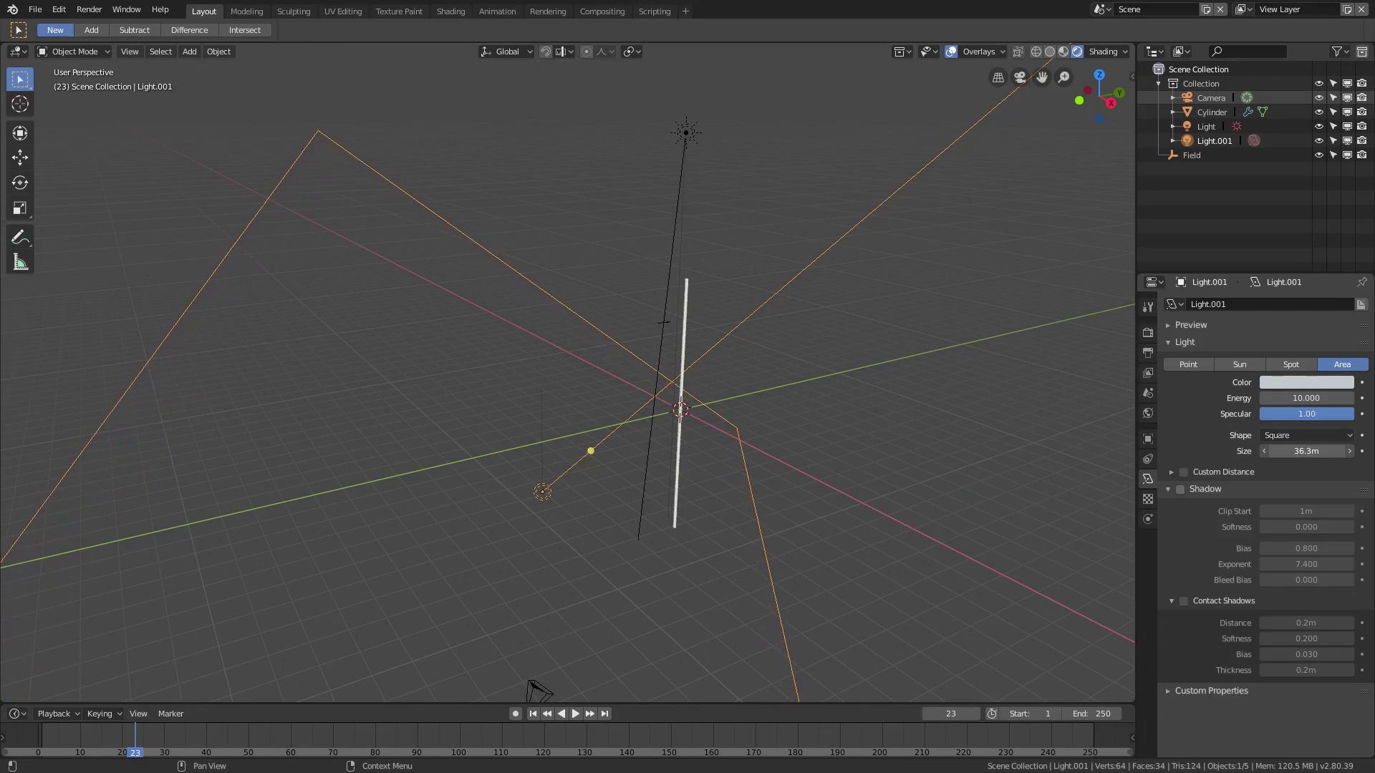
pyautogui.click(1307, 384)
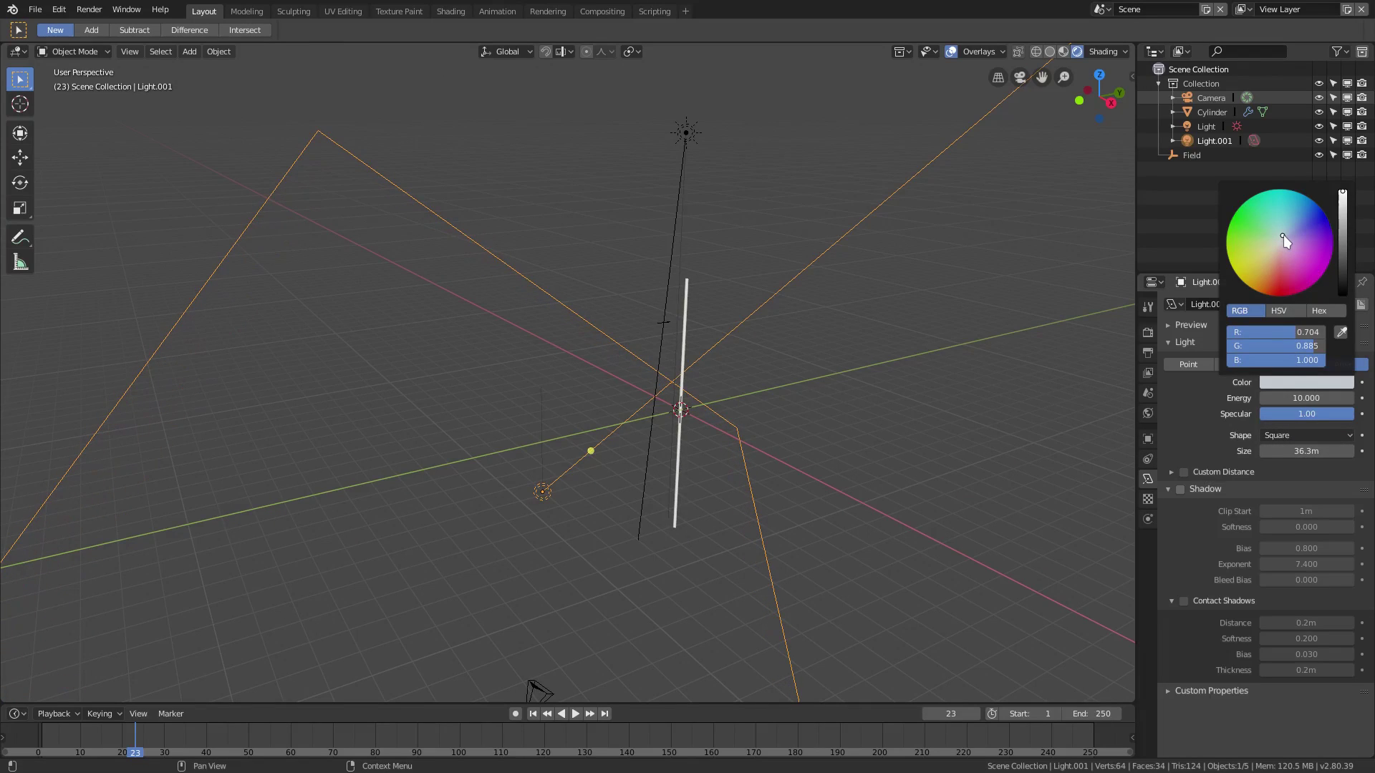
pyautogui.moveTo(706, 480); pyautogui.dragTo(777, 476, button='middle')
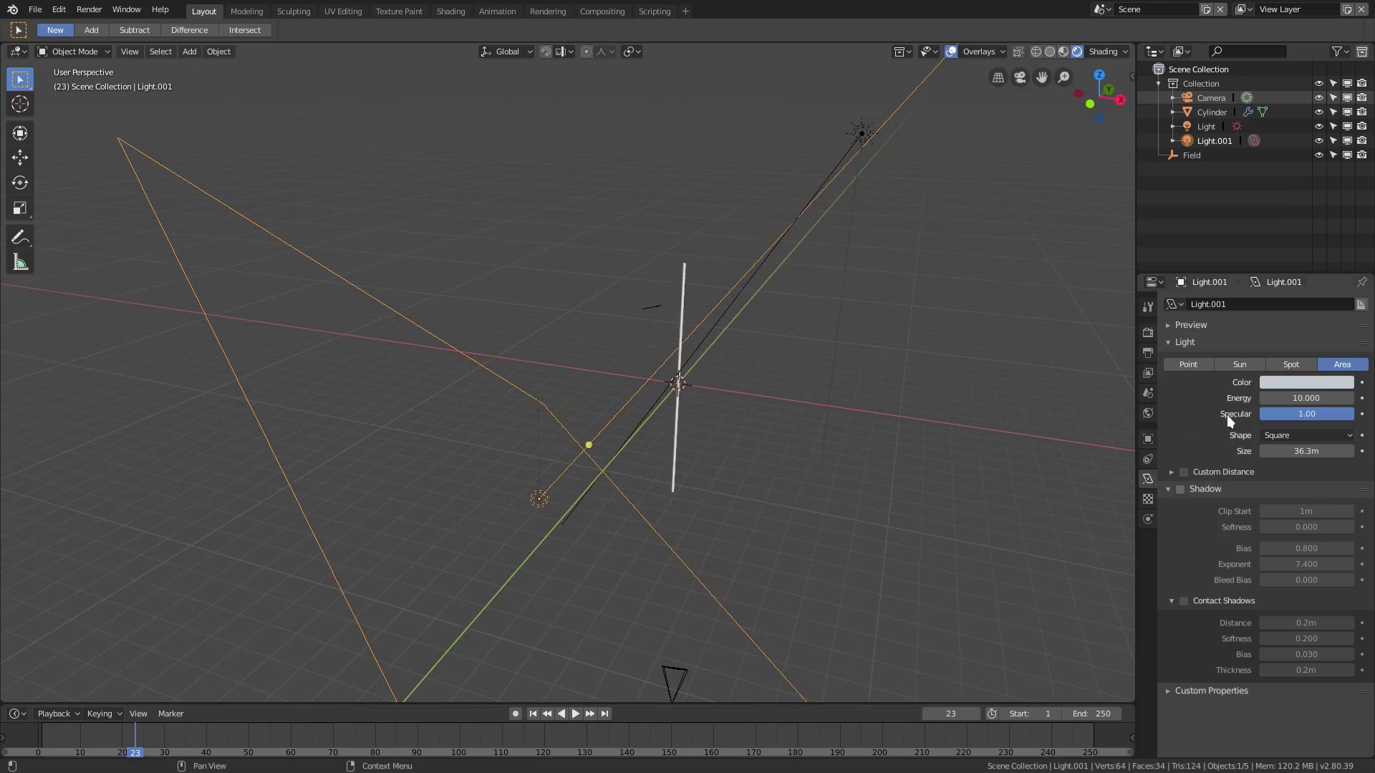
# Add another cylinder mesh and stretch it along the Z axis into a tall thin pole
pyautogui.moveTo(656, 369); pyautogui.dragTo(599, 302, button='middle')
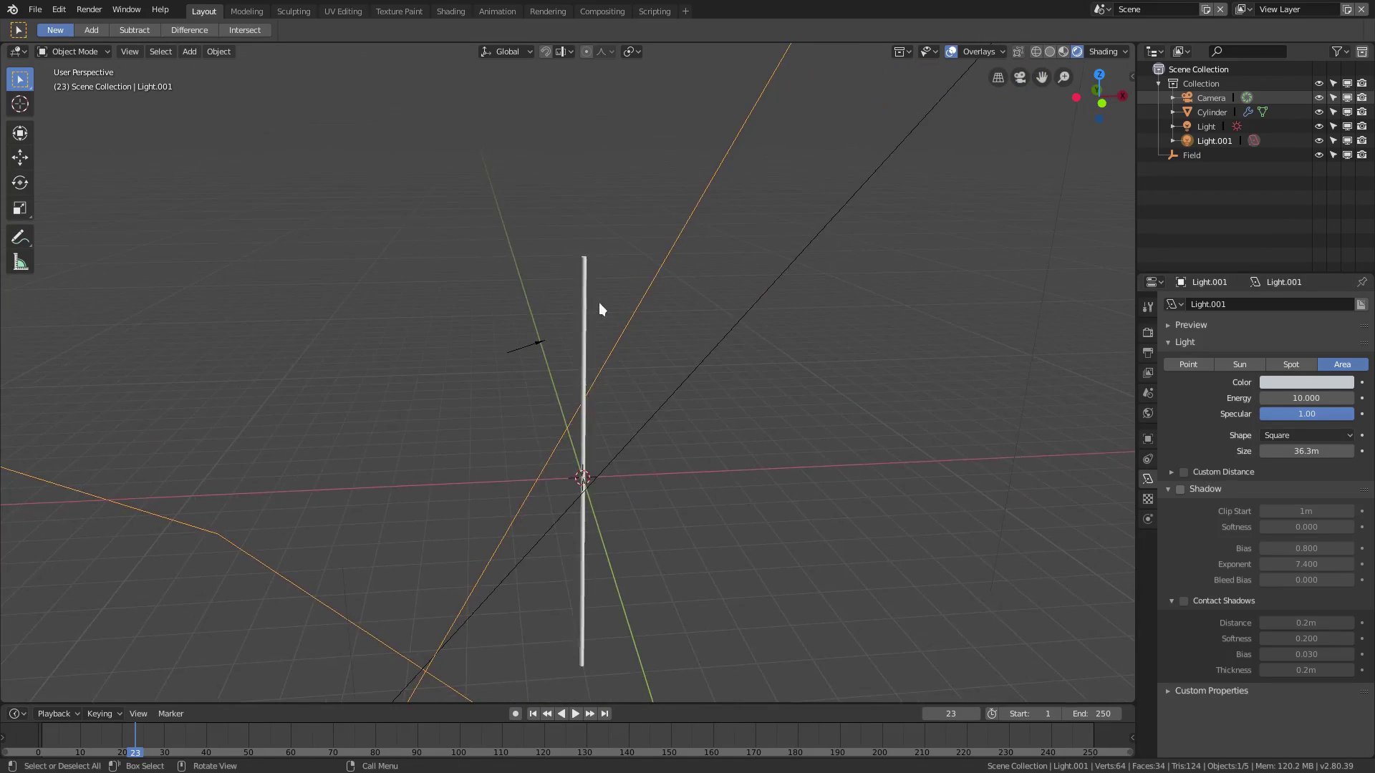
pyautogui.click(585, 304)
pyautogui.scroll(3, 603, 259)
pyautogui.scroll(-2, 640, 424)
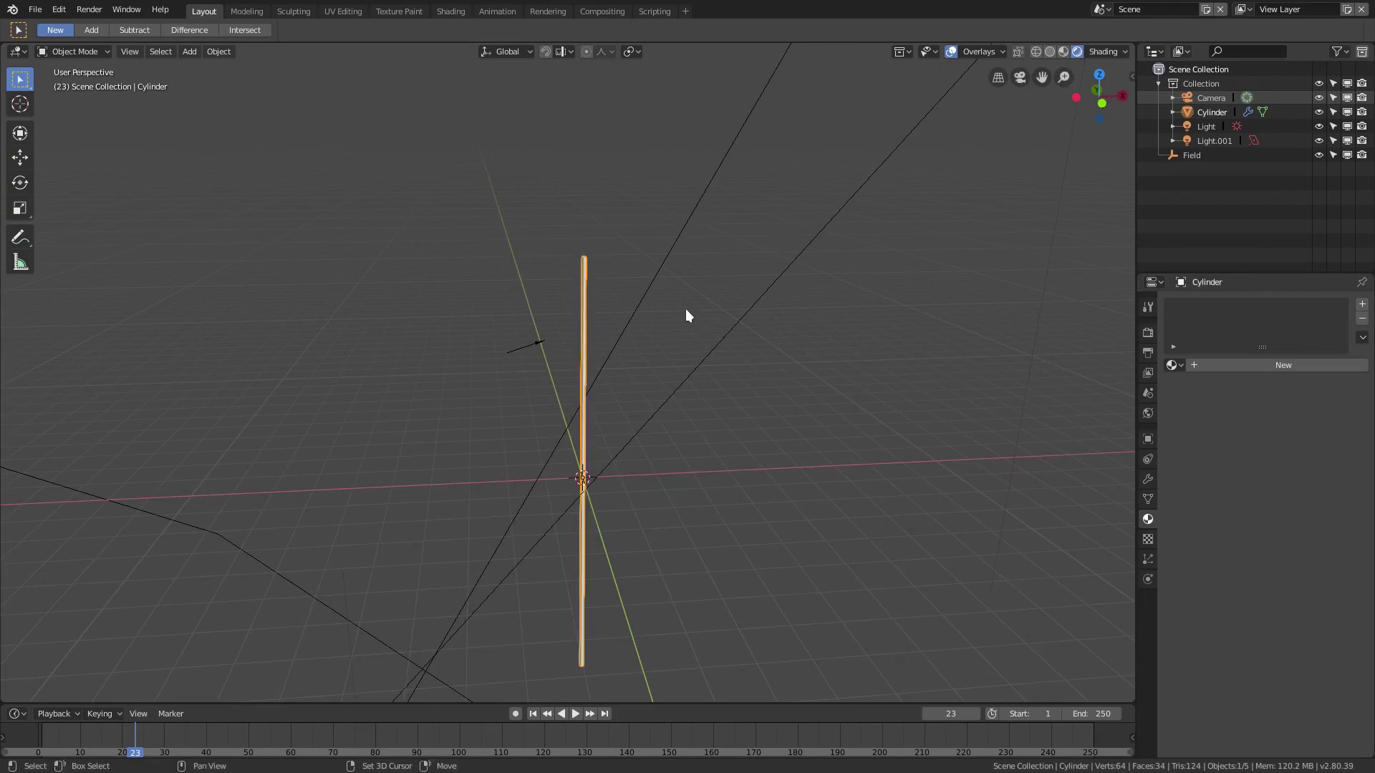
pyautogui.hotkey('shift', 'a')
pyautogui.moveTo(686, 308)
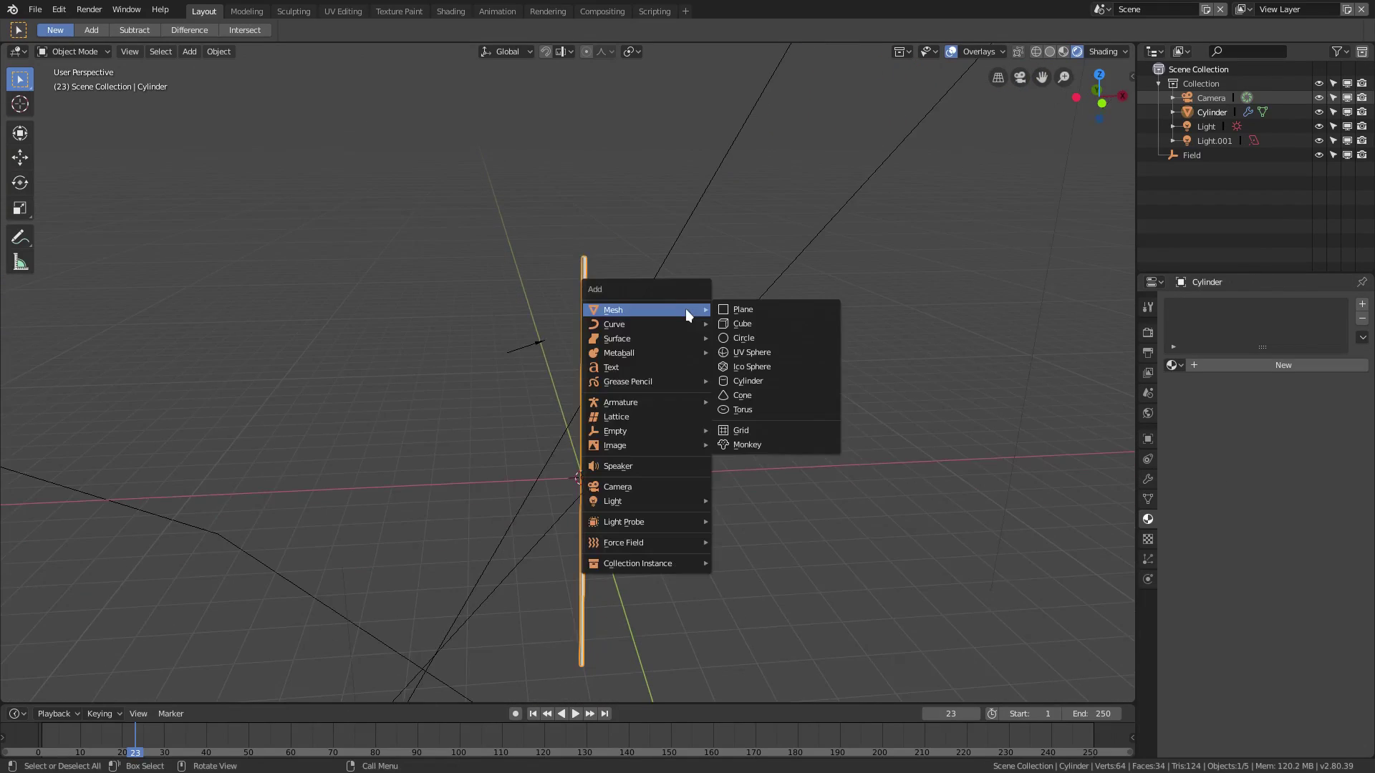
pyautogui.click(780, 380)
pyautogui.press('s')
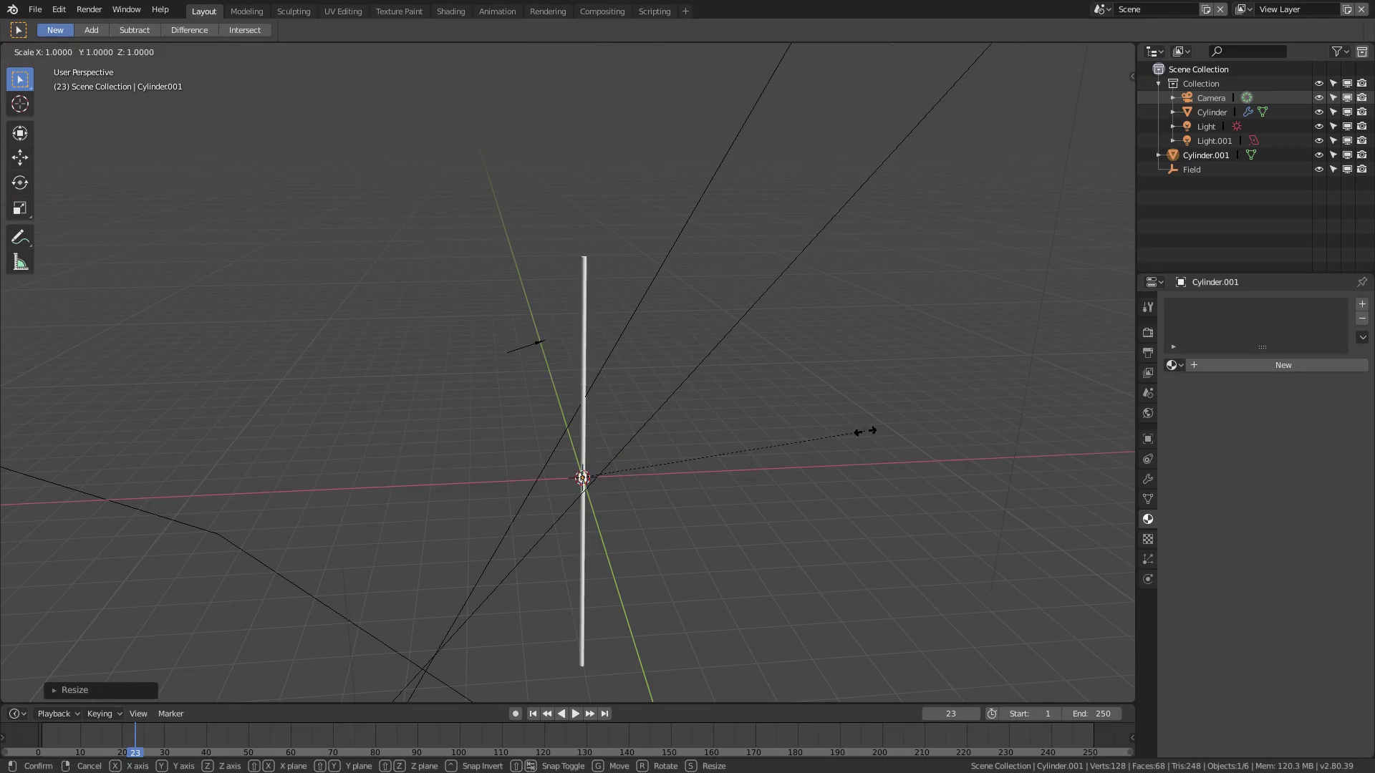
pyautogui.press('z')
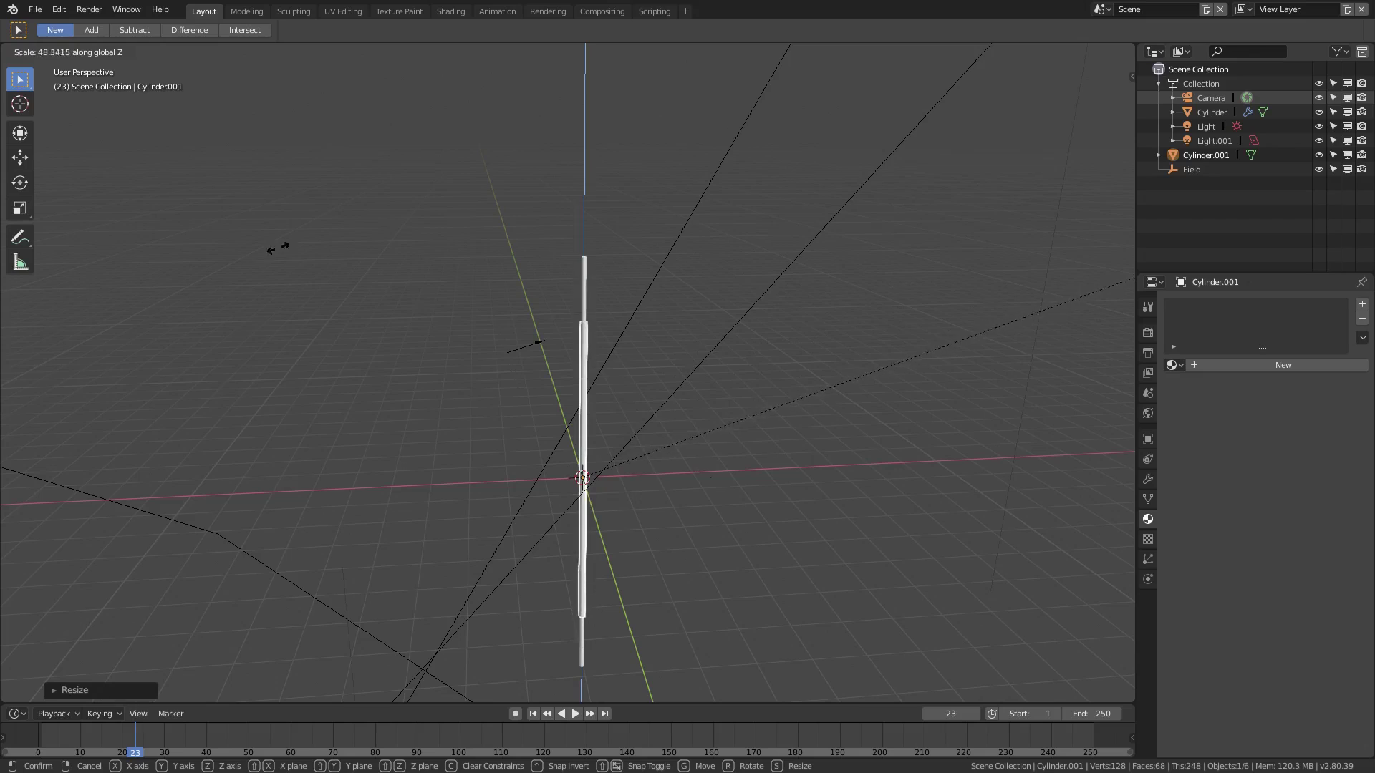
pyautogui.click(241, 458)
# Move the new pole beside the existing one, and delete it
pyautogui.press('g')
pyautogui.click(906, 655)
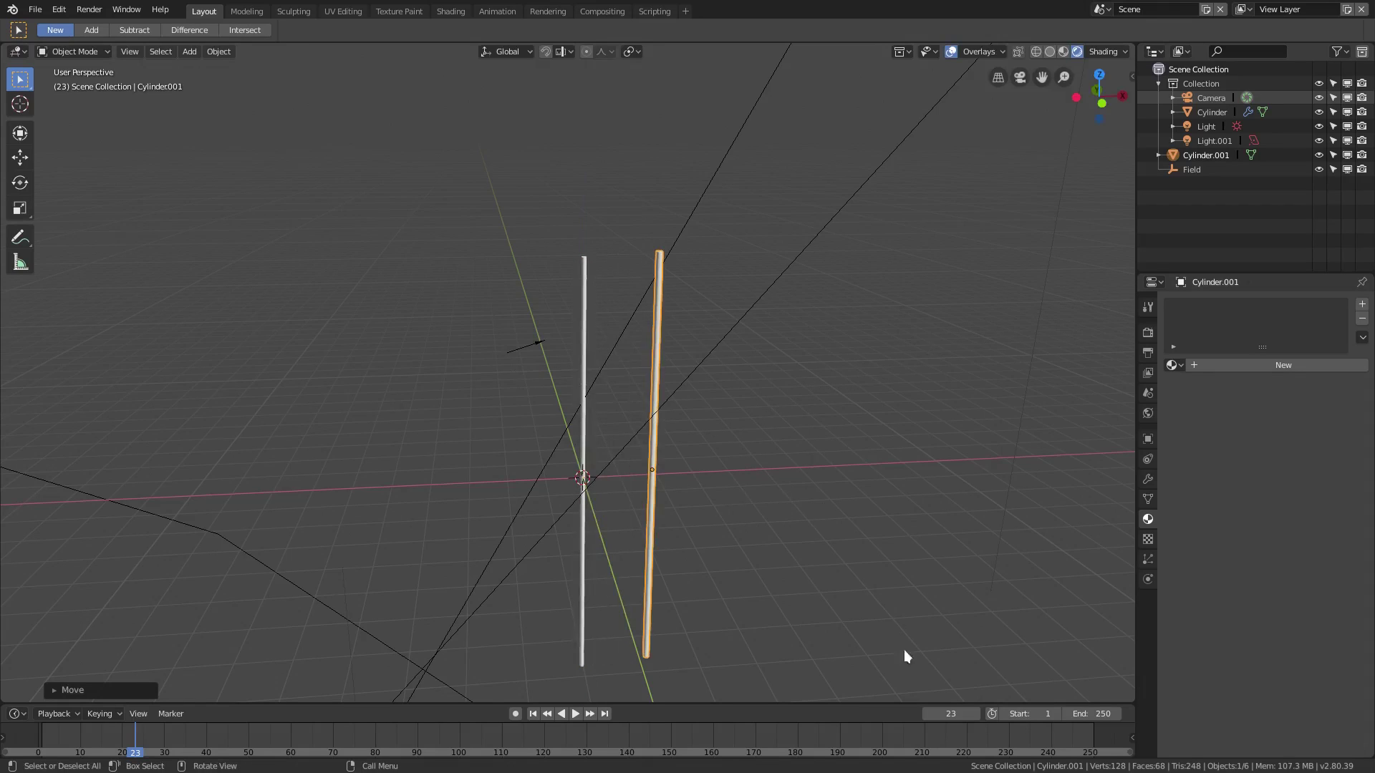
pyautogui.press('Delete')
# Add a new wind force field and delete the old one beside the pole
pyautogui.scroll(2, 608, 373)
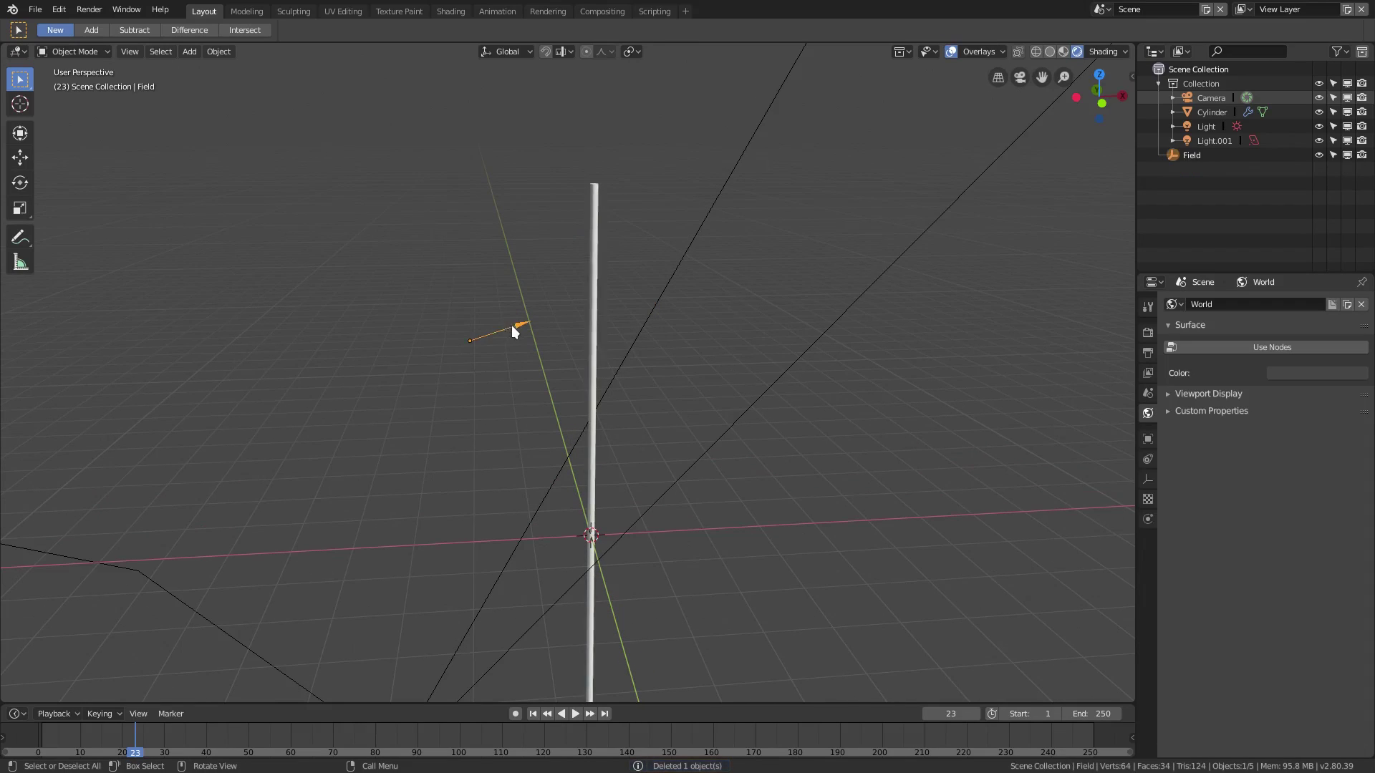
pyautogui.click(511, 325)
pyautogui.moveTo(543, 348); pyautogui.dragTo(593, 316, button='middle')
pyautogui.hotkey('shift', 'a')
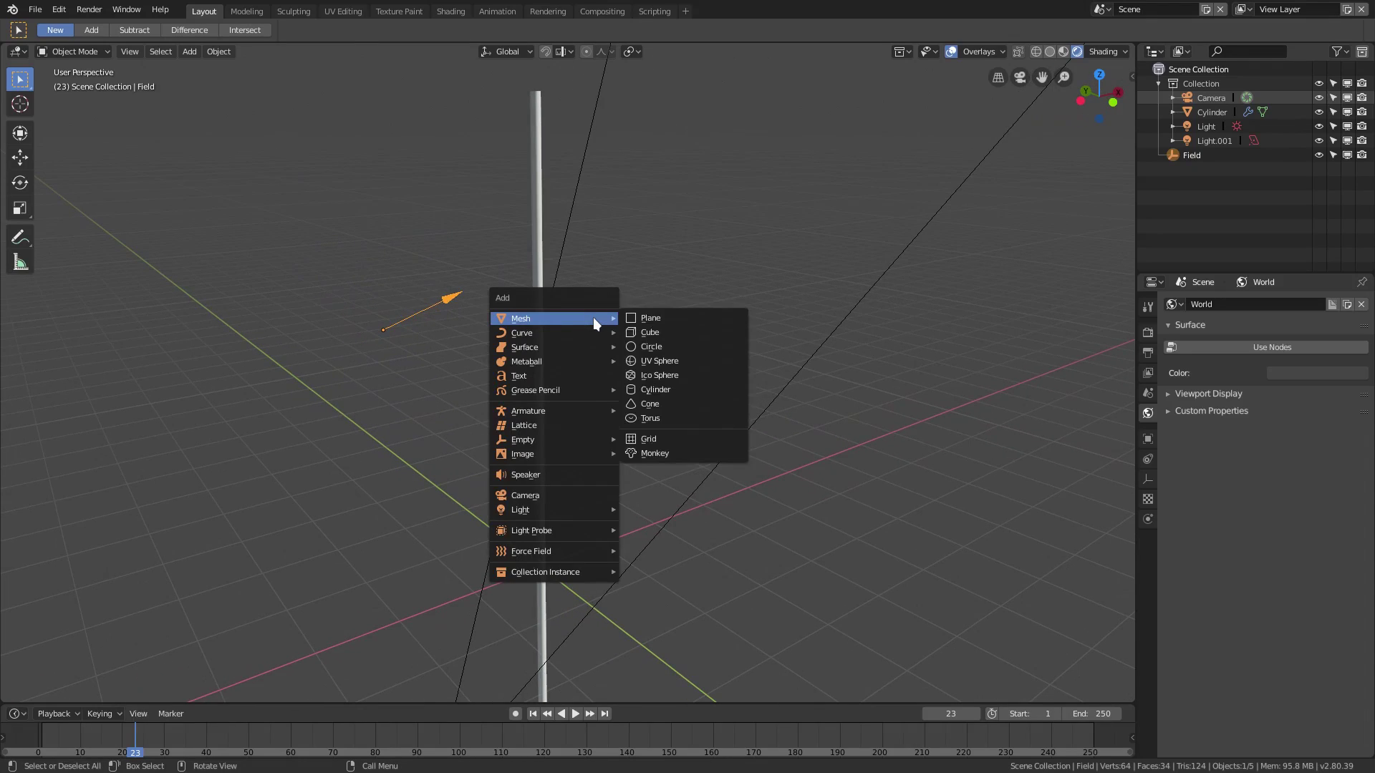
pyautogui.moveTo(517, 550)
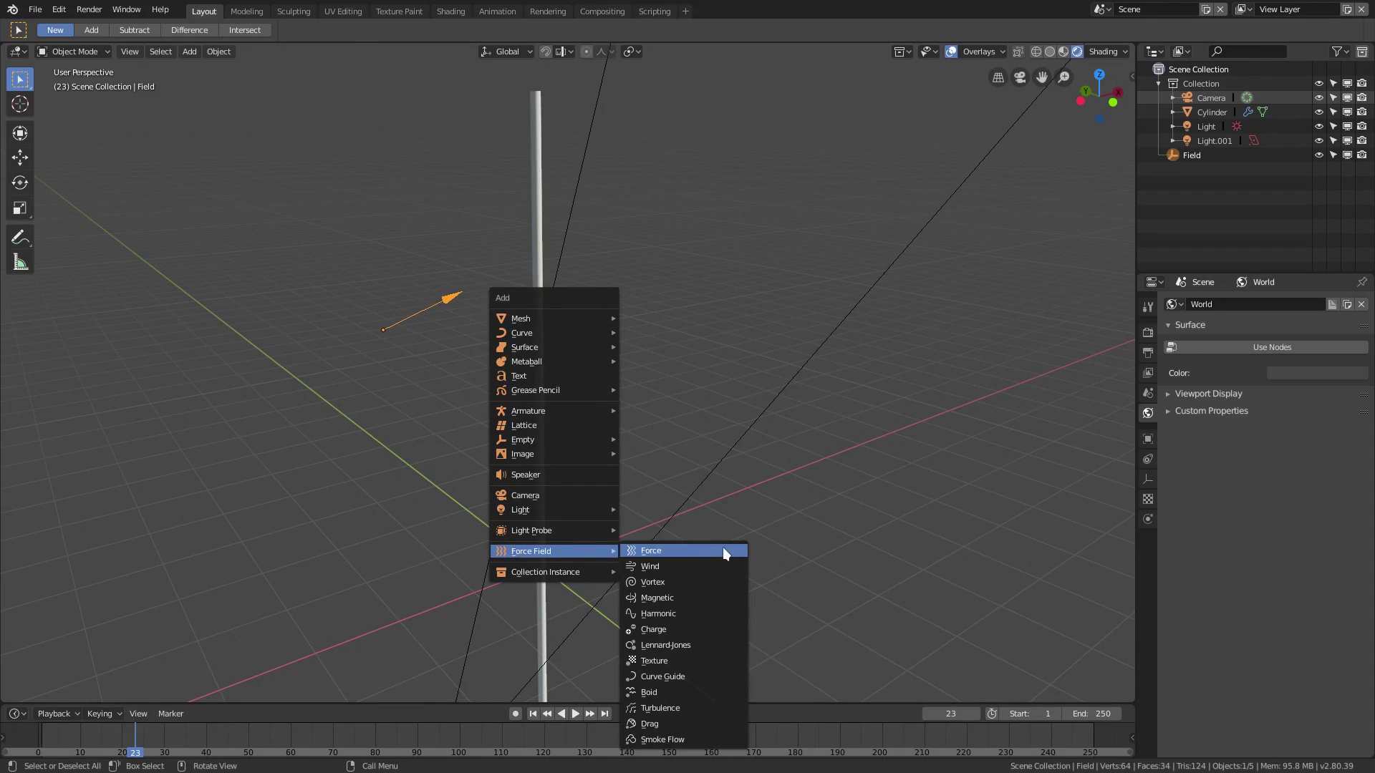
pyautogui.click(690, 565)
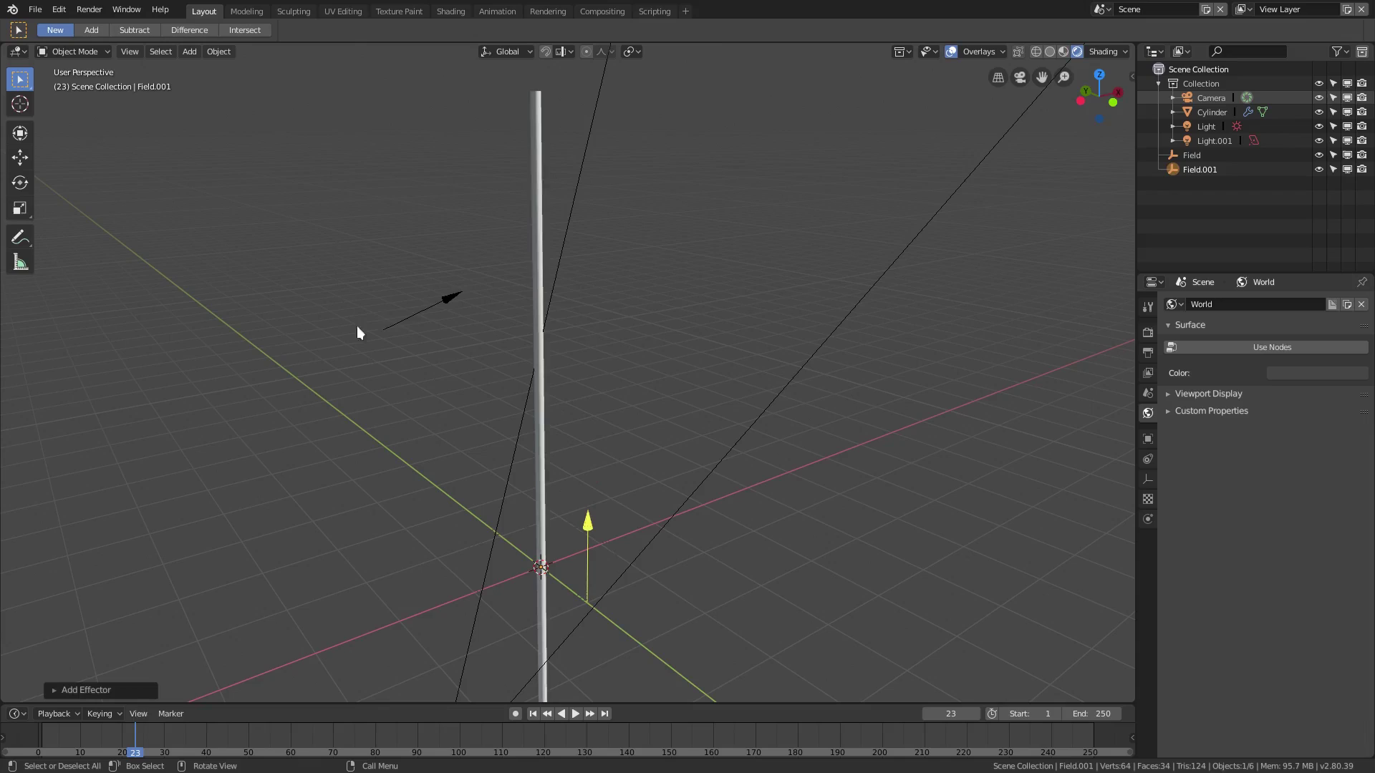
pyautogui.click(437, 307)
pyautogui.press('Delete')
# Rotate the new wind field from upright so its arrow points roughly along the X axis
pyautogui.click(595, 538)
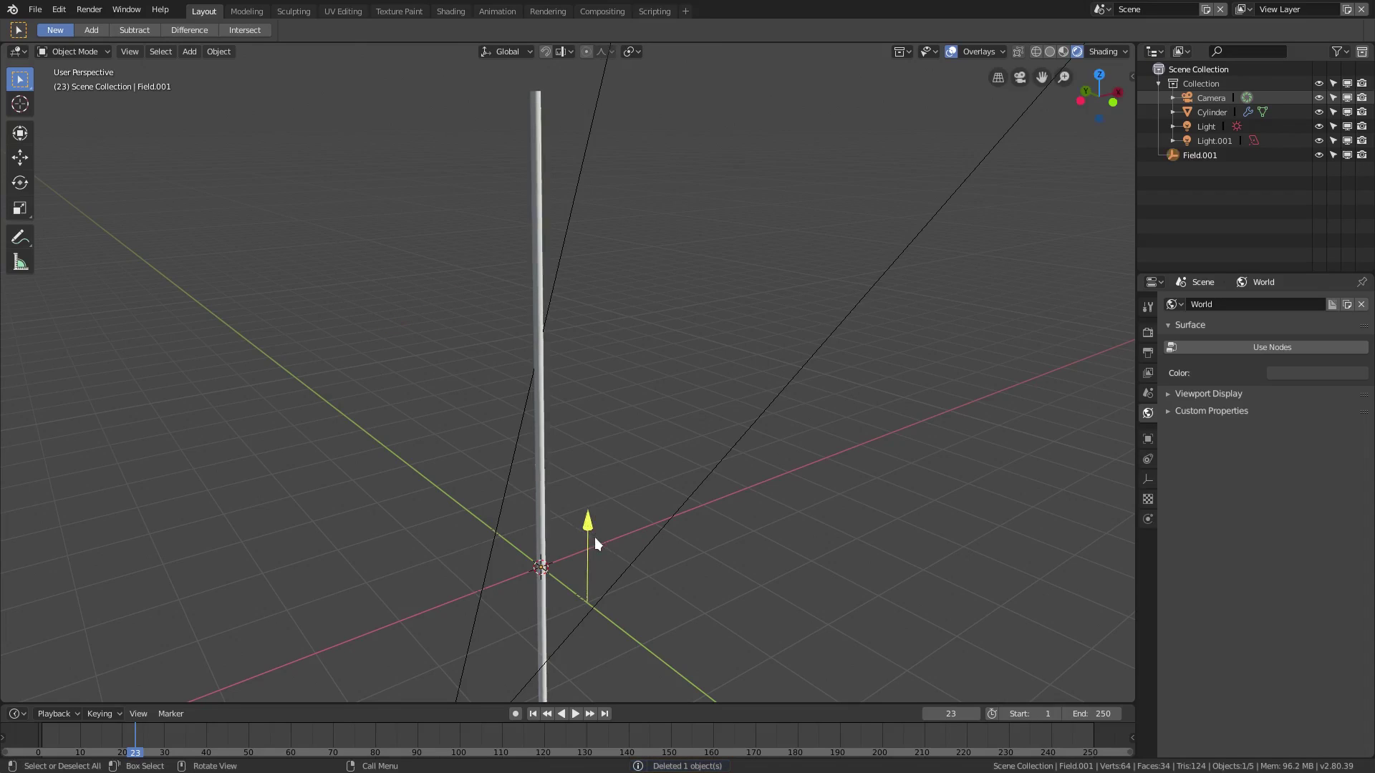
pyautogui.moveTo(638, 553); pyautogui.dragTo(879, 493, button='middle')
pyautogui.press('r')
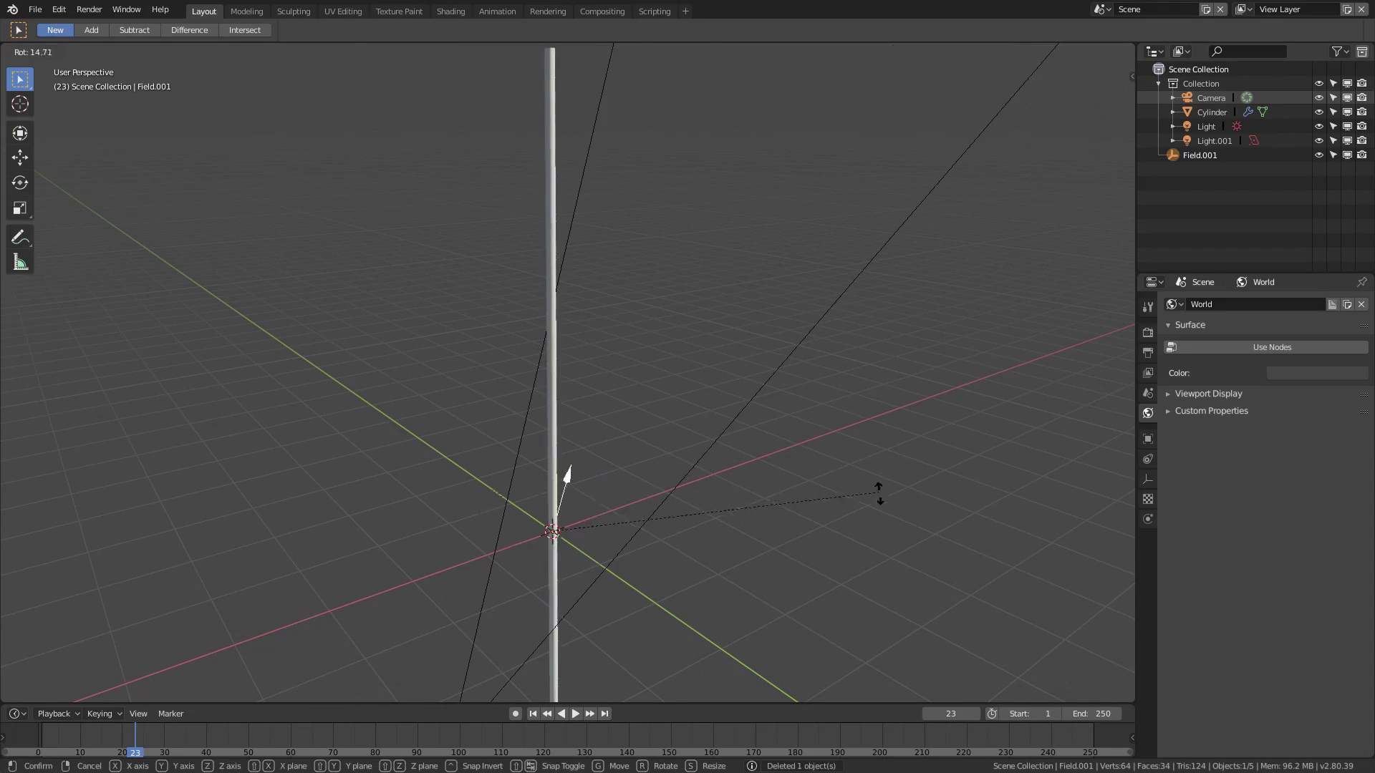
pyautogui.click(773, 691)
pyautogui.scroll(-2, 596, 537)
pyautogui.moveTo(596, 537); pyautogui.dragTo(903, 581, button='middle')
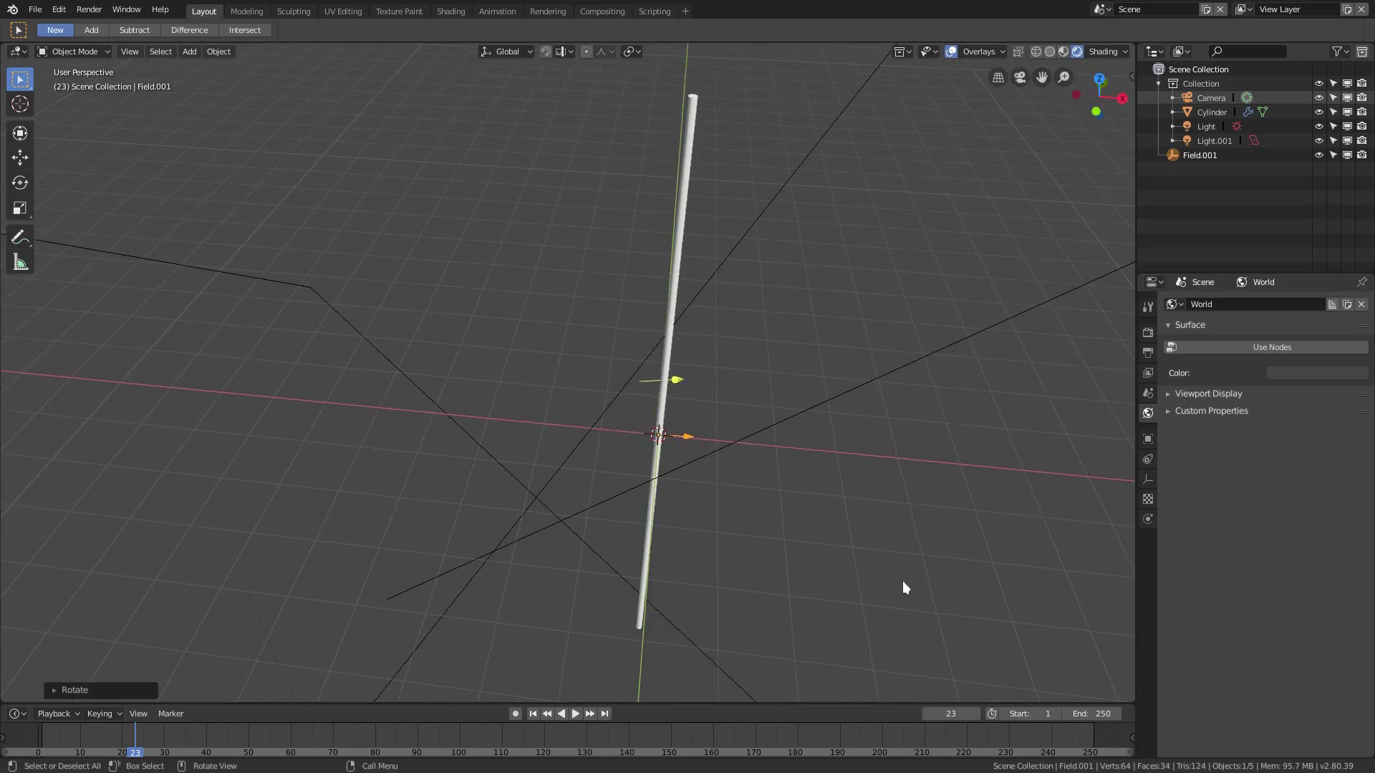
# Move the wind field off to the side of the pole and turn it about Z to blow towards the pole
pyautogui.press('g')
pyautogui.click(691, 415)
pyautogui.moveTo(530, 415); pyautogui.dragTo(680, 358, button='middle')
pyautogui.press('r')
pyautogui.press('z')
pyautogui.click(433, 341)
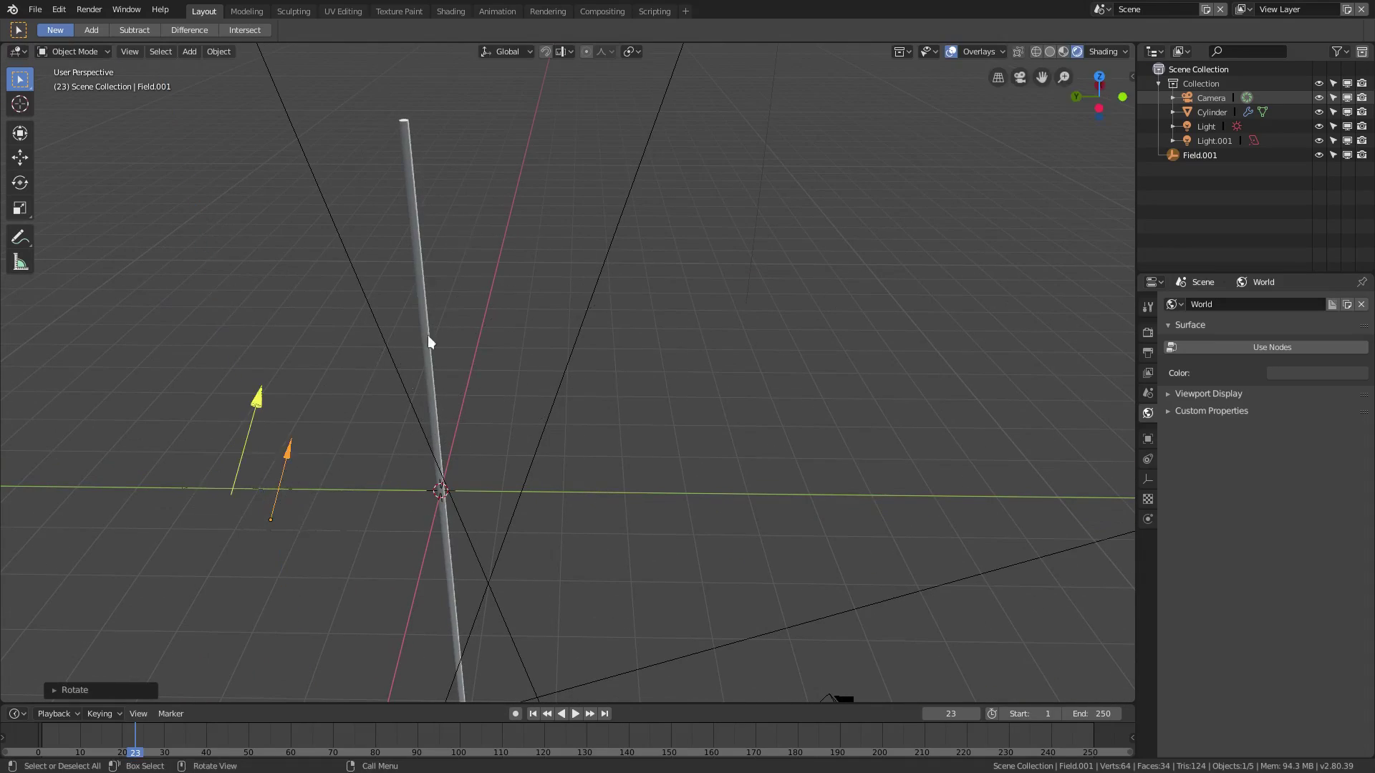
pyautogui.moveTo(376, 448); pyautogui.dragTo(422, 423, button='middle')
pyautogui.press('g')
pyautogui.click(466, 398)
pyautogui.moveTo(530, 482); pyautogui.dragTo(327, 454, button='middle')
# Set the wind force field's strength to about 1067
pyautogui.click(1148, 519)
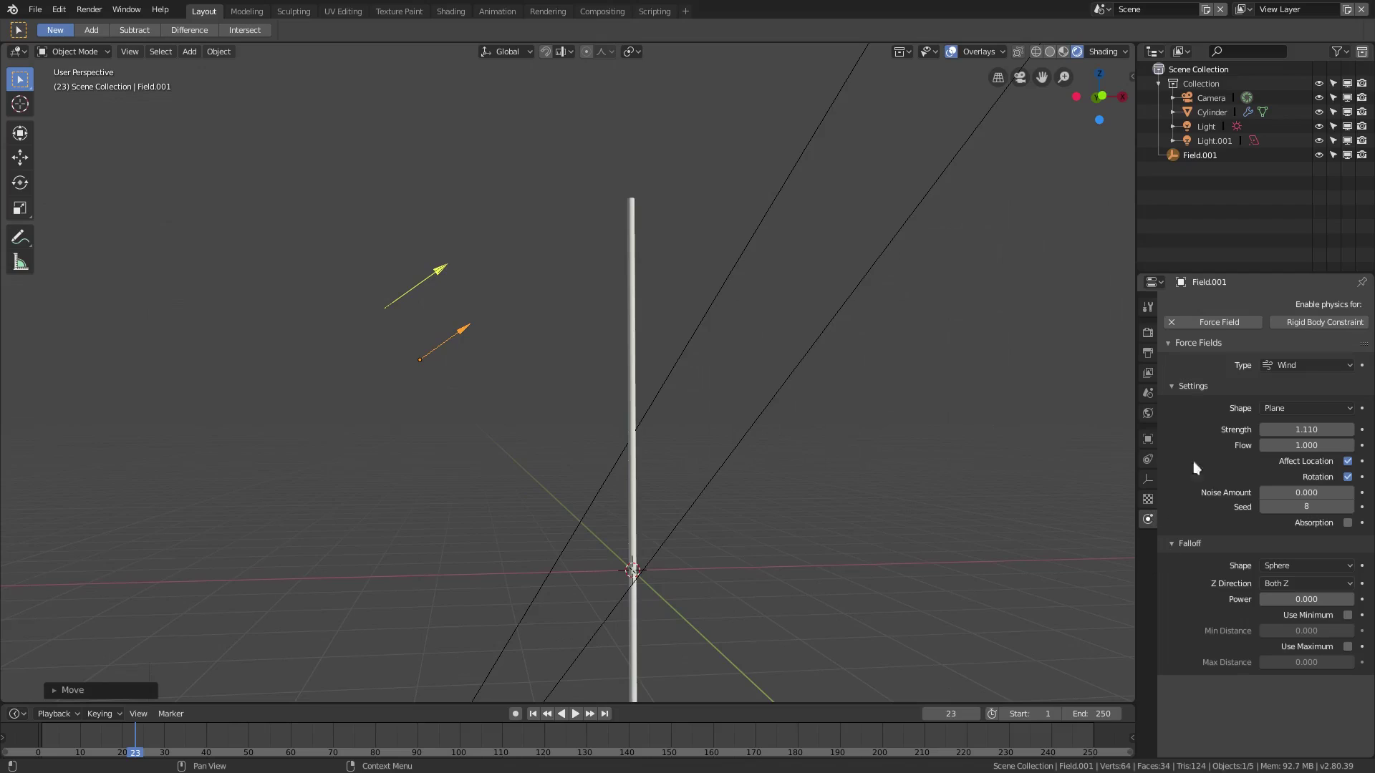
pyautogui.moveTo(1282, 429); pyautogui.dragTo(1306, 429)
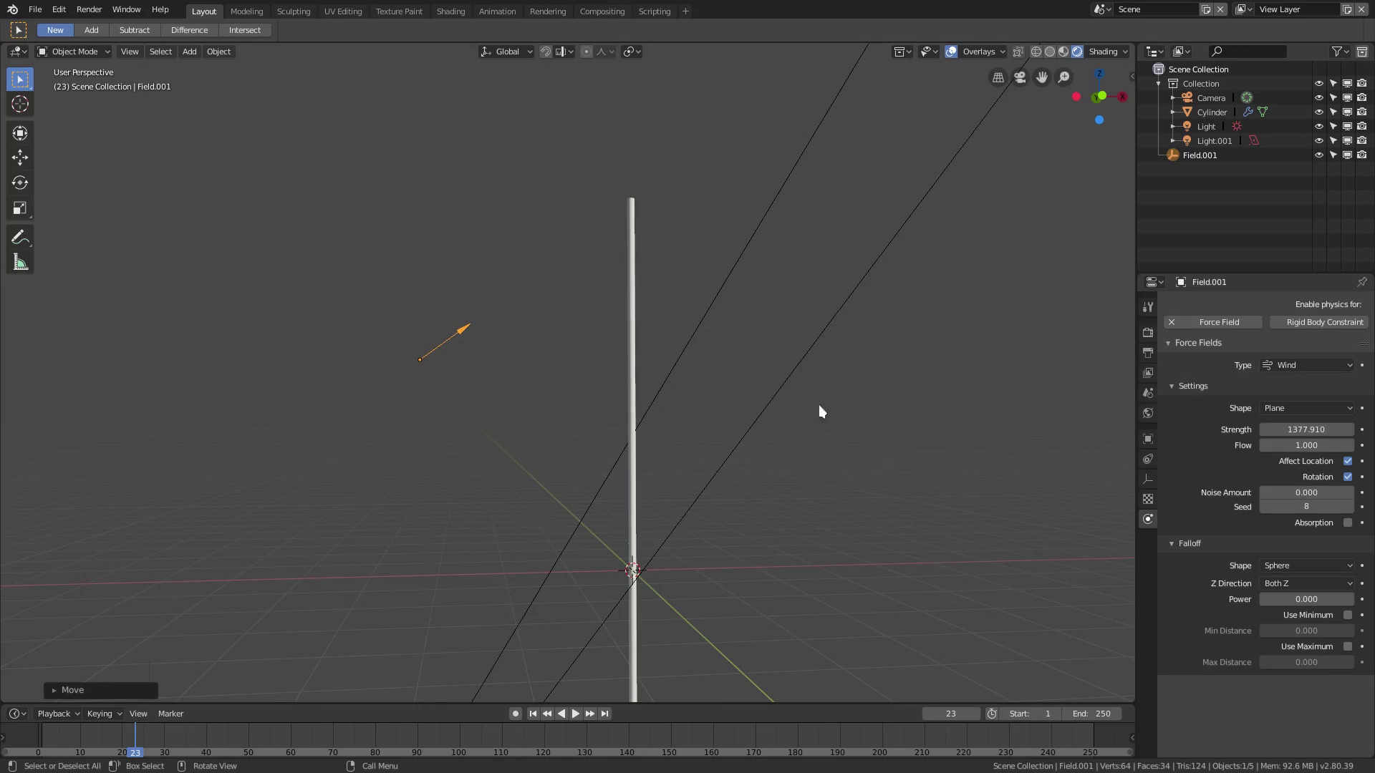
pyautogui.moveTo(819, 405); pyautogui.dragTo(662, 331, button='middle')
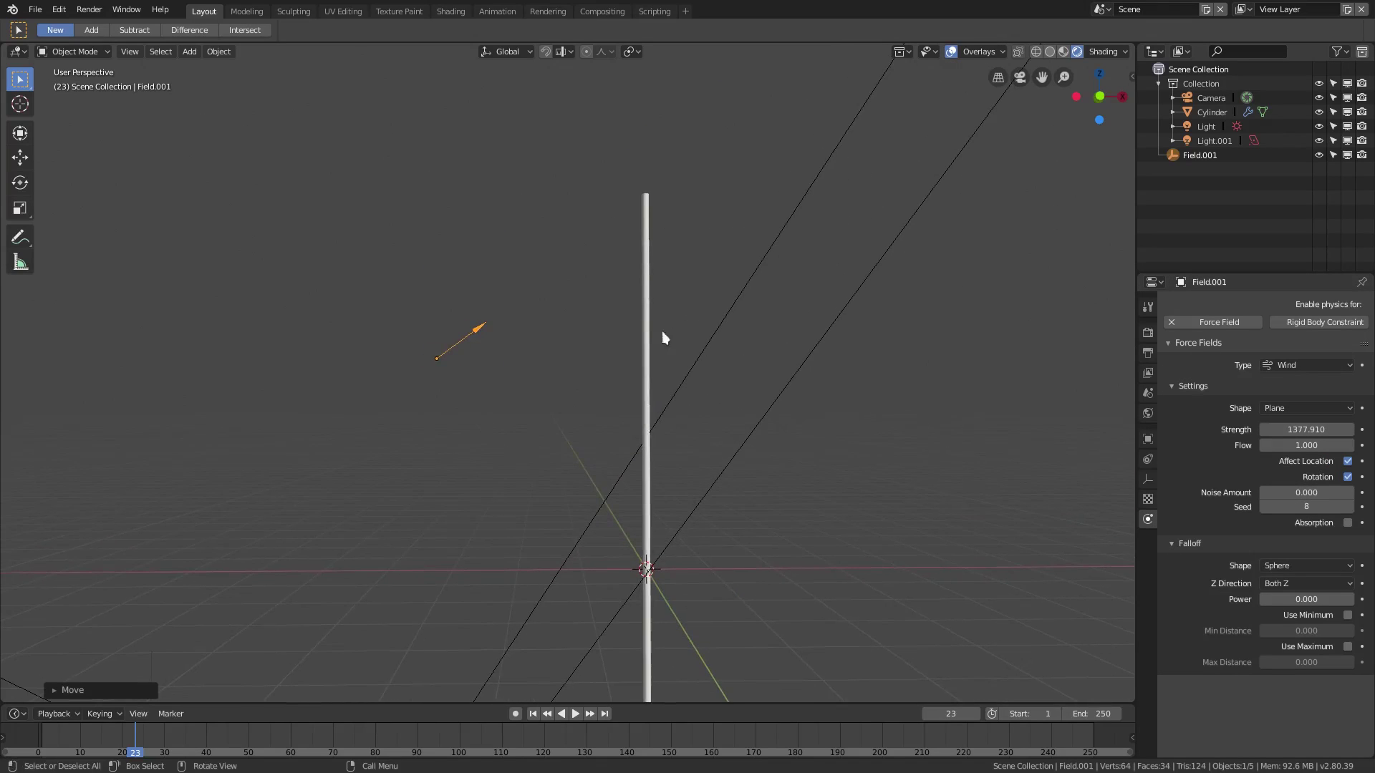
pyautogui.keyDown('shift'); pyautogui.moveTo(786, 387); pyautogui.dragTo(779, 403, button='middle'); pyautogui.keyUp('shift')
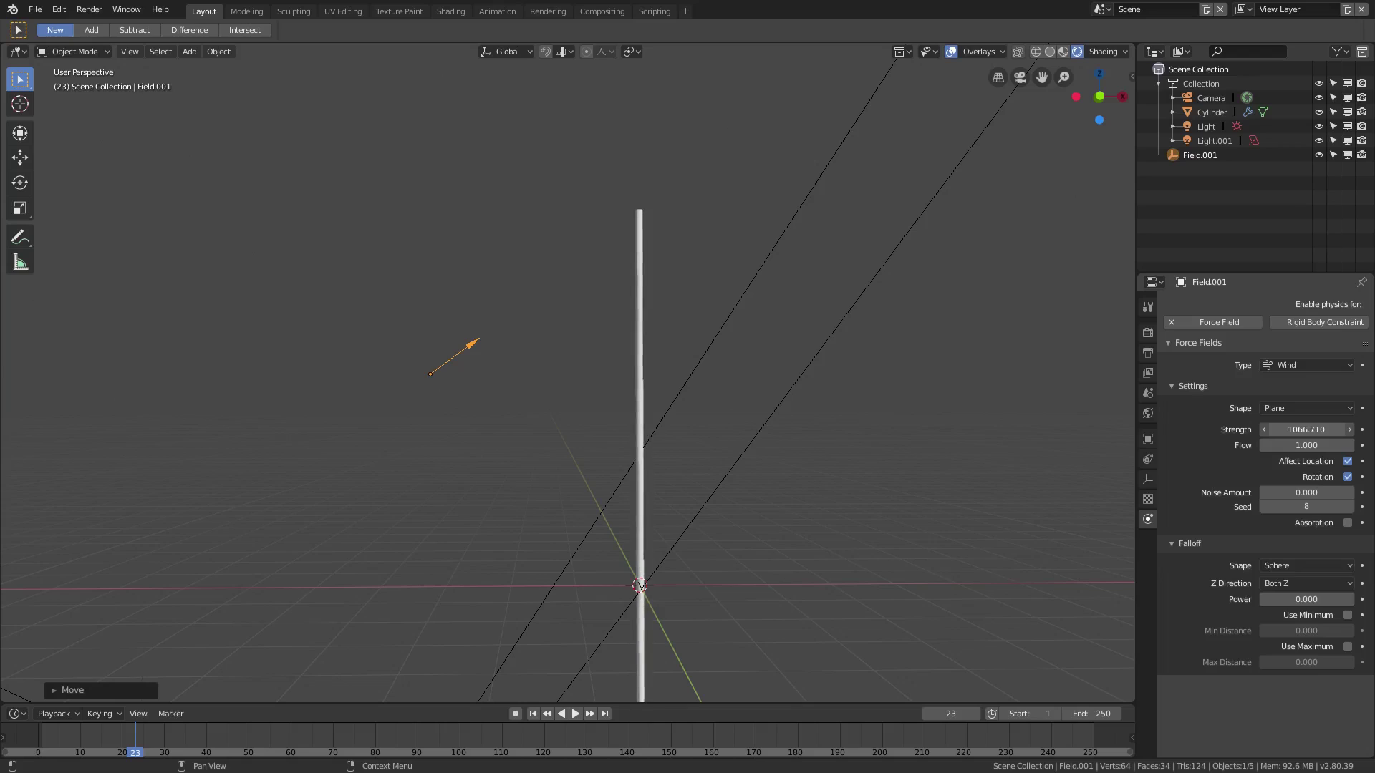
# Add a plane mesh and rotate it 90 degrees about the X axis
pyautogui.click(639, 273)
pyautogui.moveTo(641, 273); pyautogui.dragTo(673, 308, button='middle')
pyautogui.hotkey('shift', 'a')
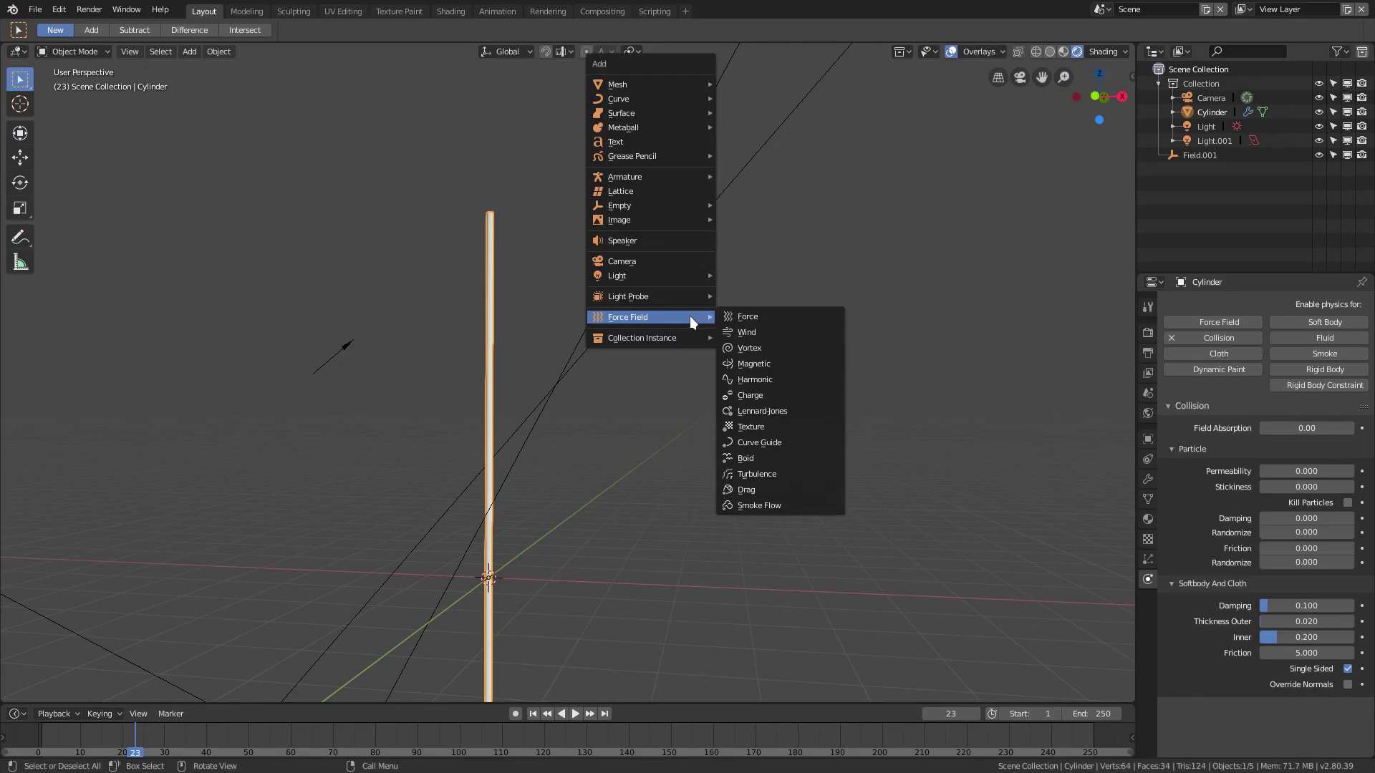
pyautogui.moveTo(674, 85)
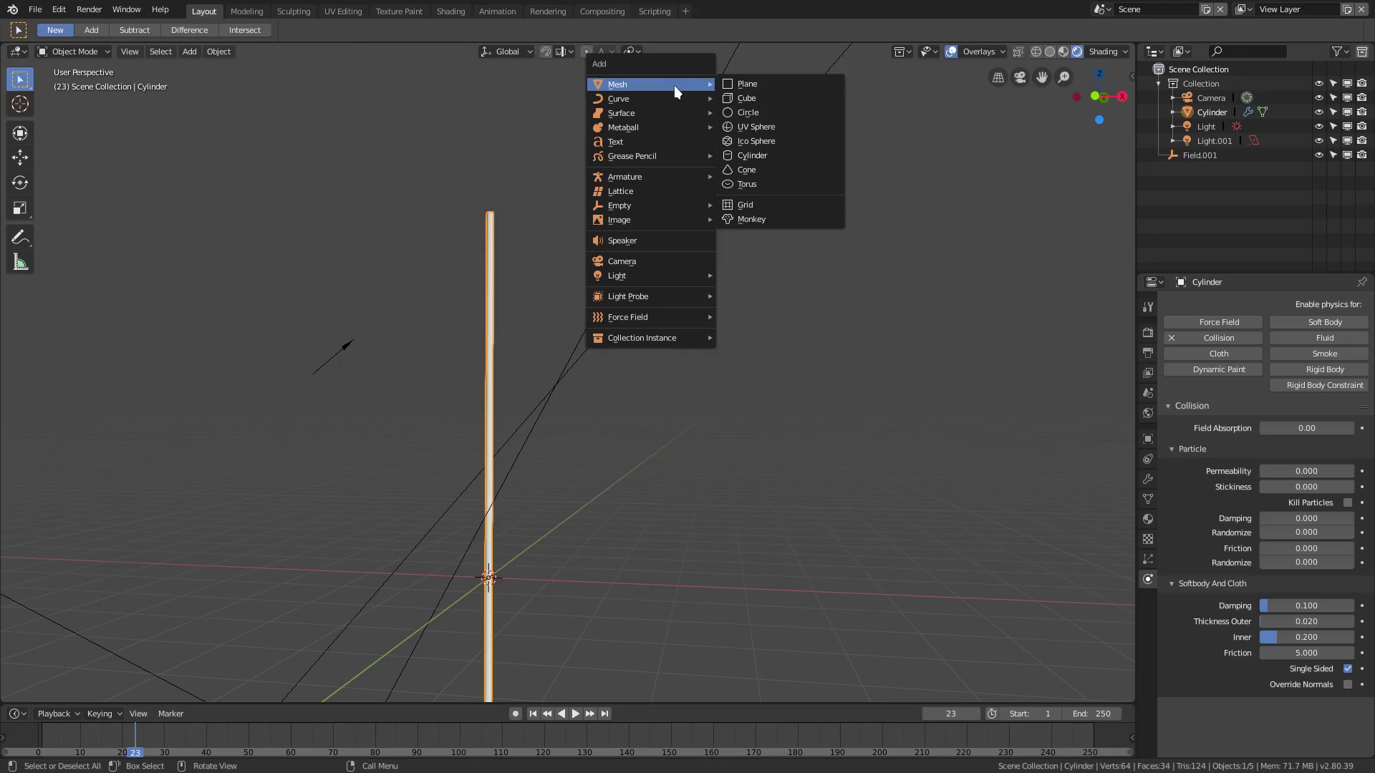
pyautogui.click(748, 83)
pyautogui.write('rx')
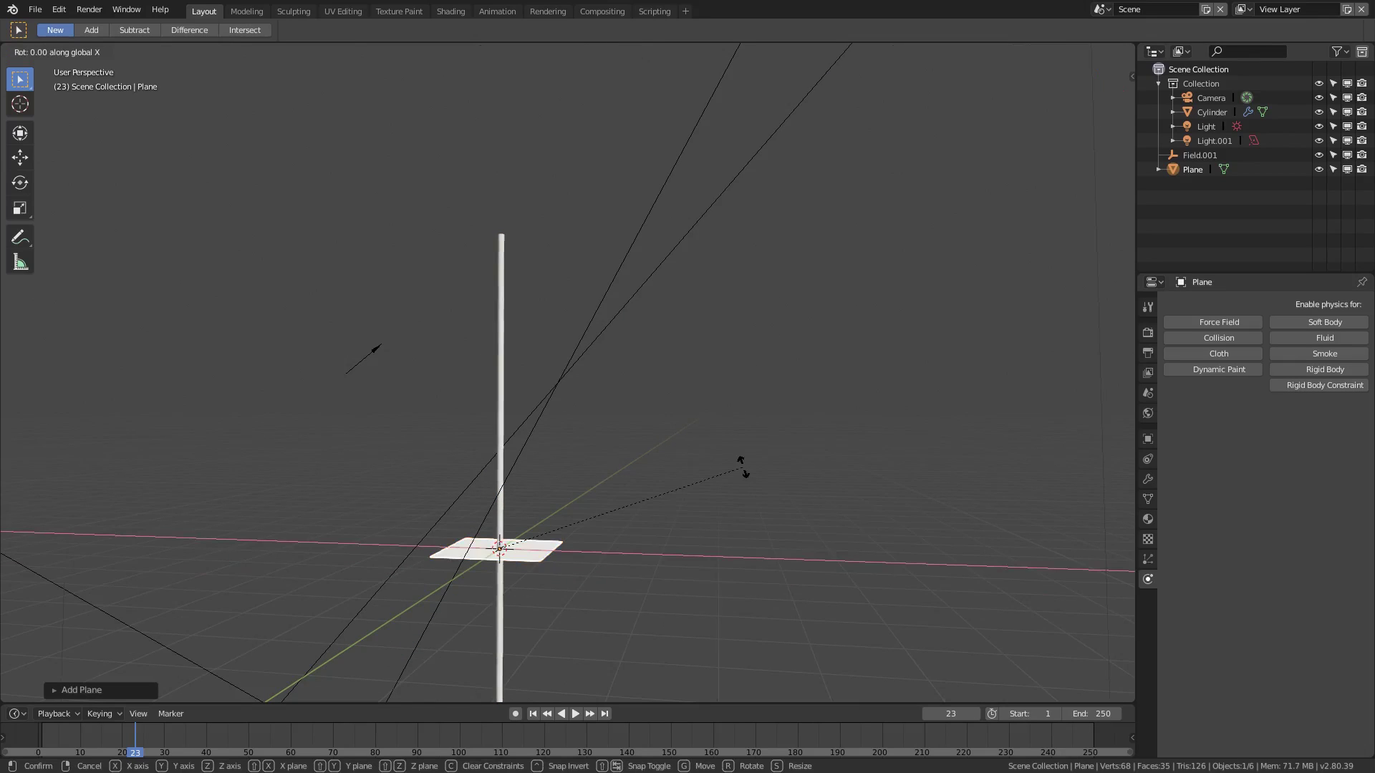
pyautogui.write('90')
pyautogui.press('Return')
# Move the plane about 1.2 m along X and about 4.7 m up along Z, next to the pole's upper end
pyautogui.moveTo(634, 476)
pyautogui.mouseDown(button='middle')
pyautogui.moveTo(659, 480)
pyautogui.moveTo(630, 454)
pyautogui.mouseUp(button='middle')
pyautogui.press('g')
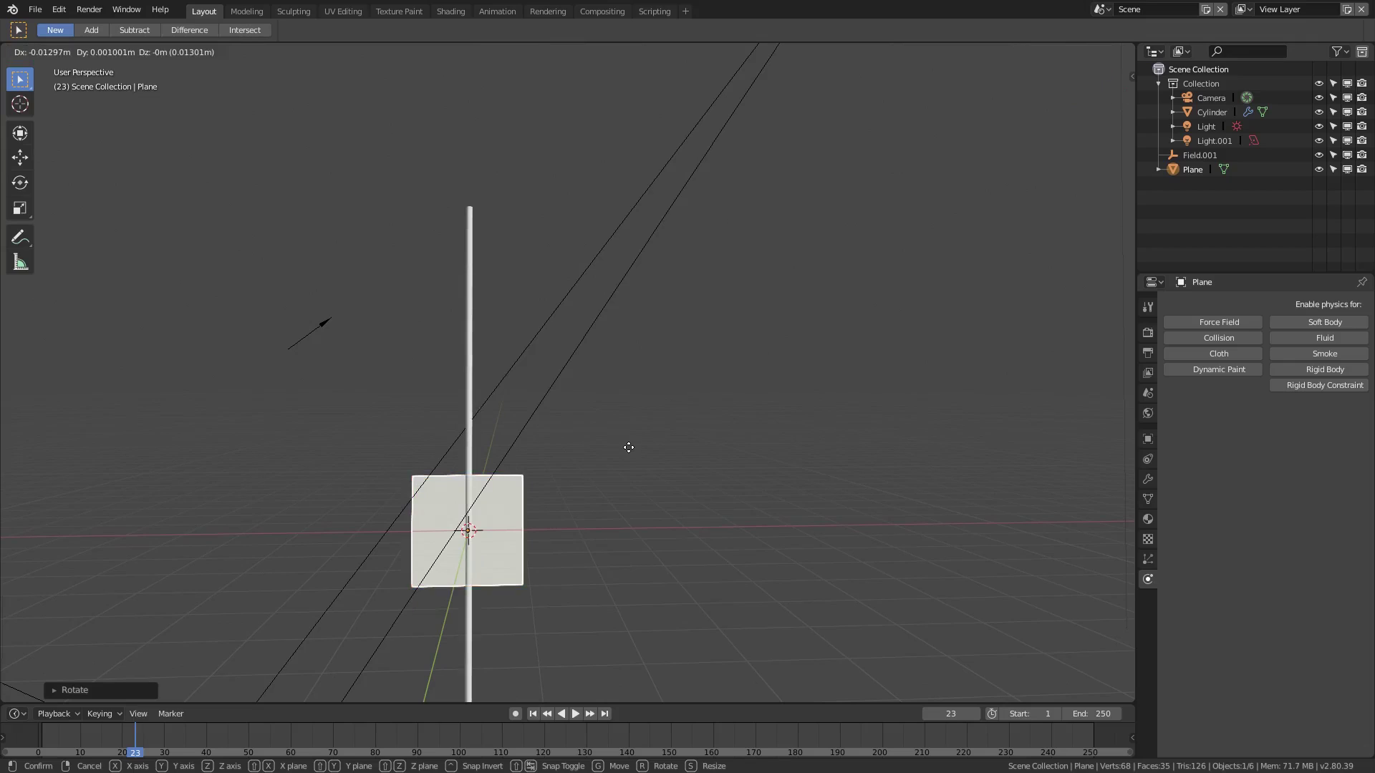
pyautogui.press('x')
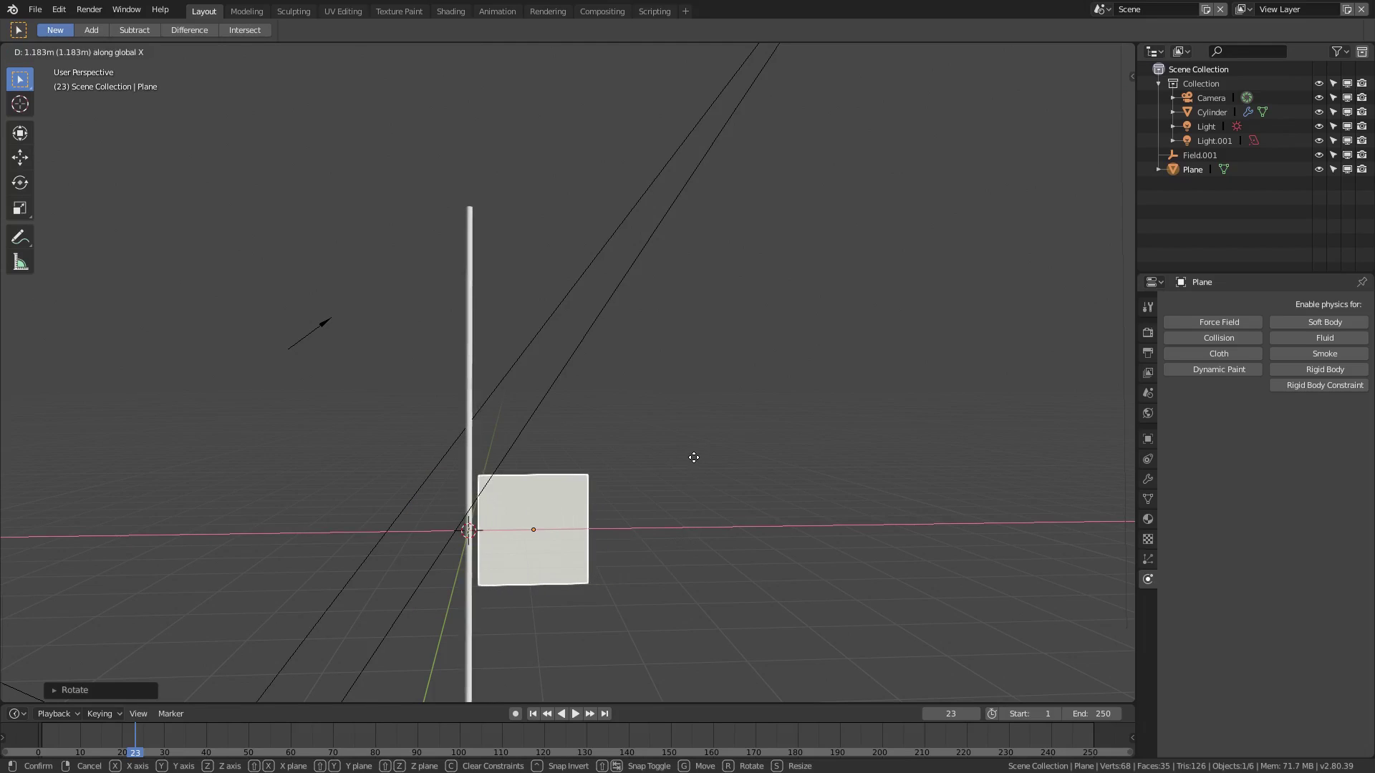
pyautogui.click(690, 455)
pyautogui.scroll(2, 590, 517)
pyautogui.keyDown('shift'); pyautogui.moveTo(590, 517); pyautogui.dragTo(638, 453, button='middle'); pyautogui.keyUp('shift')
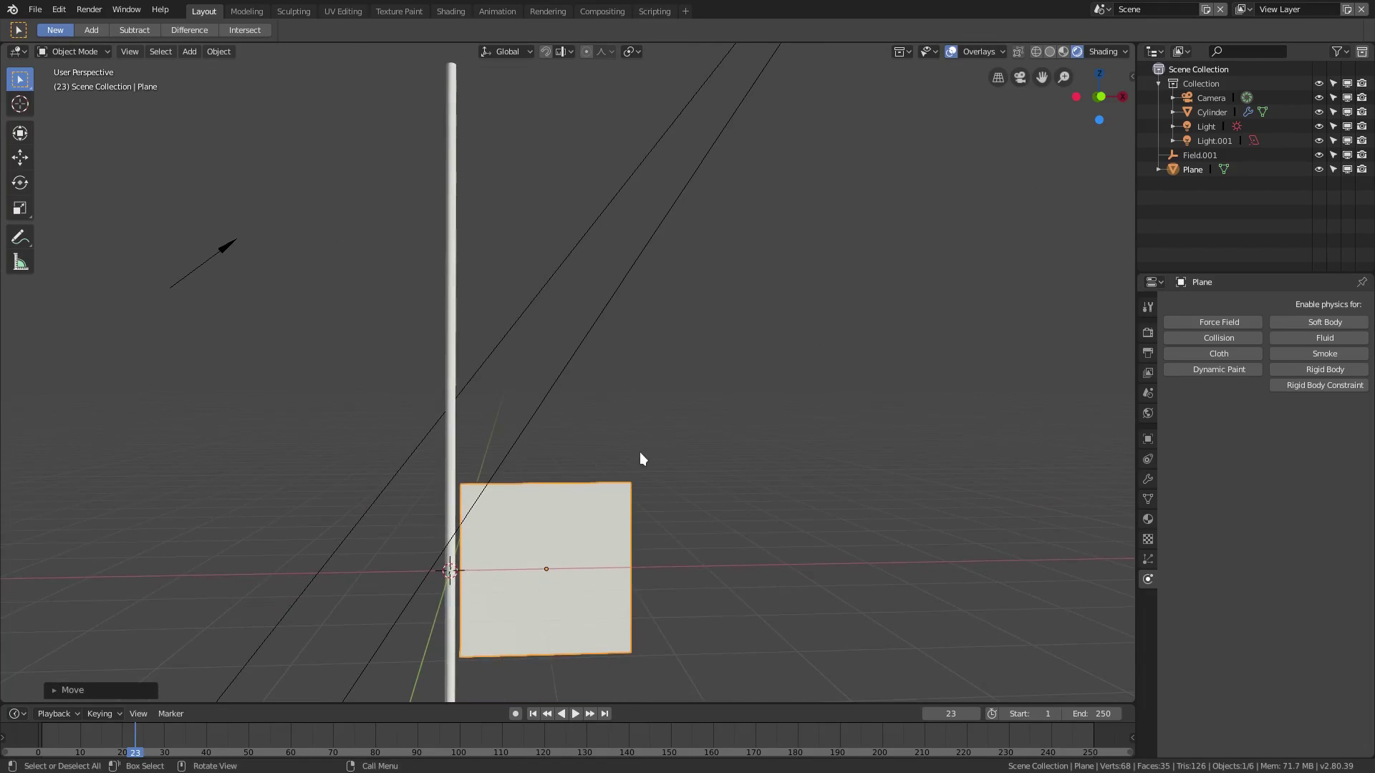
pyautogui.press('g')
pyautogui.press('z')
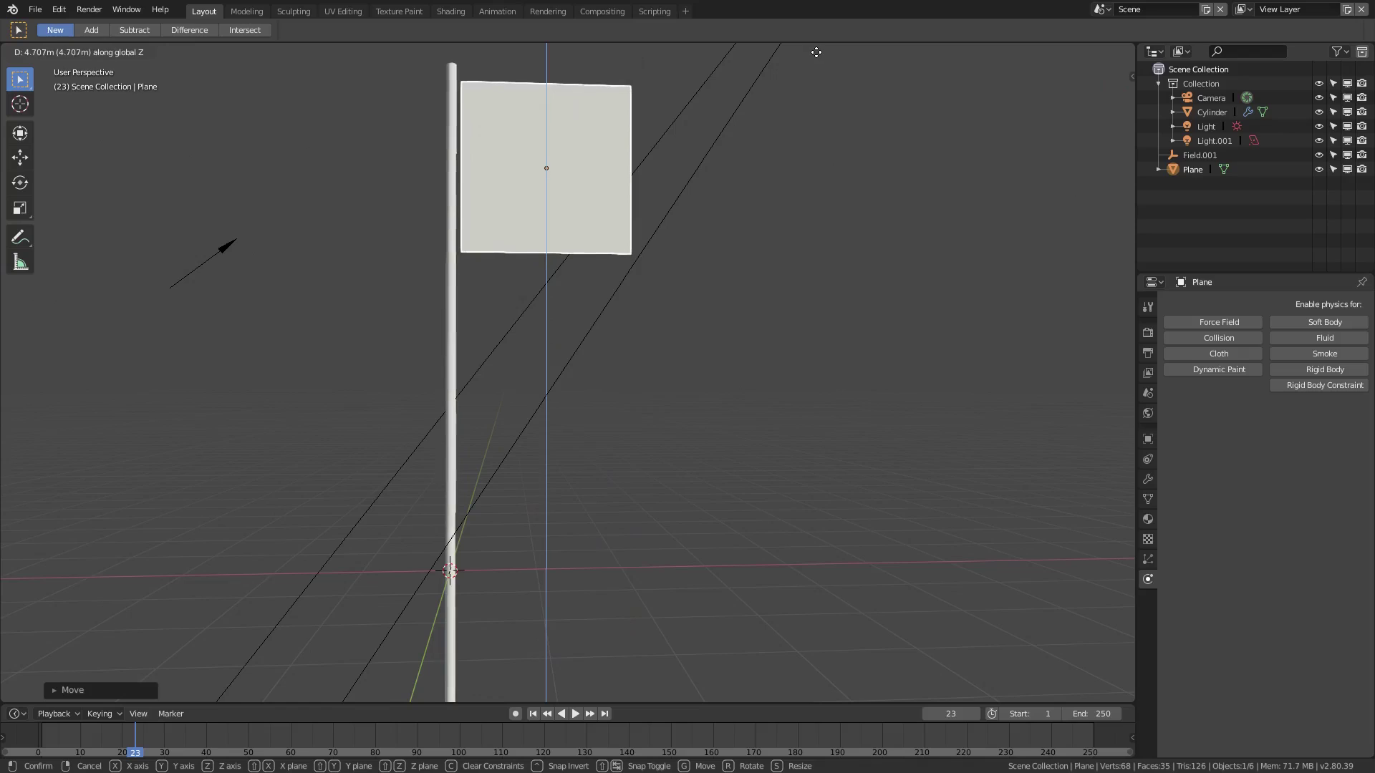
pyautogui.click(817, 53)
# Scale the plane by about 1.7 along the X axis to give it a rectangular flag shape
pyautogui.keyDown('shift'); pyautogui.moveTo(575, 151); pyautogui.dragTo(597, 236, button='middle'); pyautogui.keyUp('shift')
pyautogui.scroll(2, 573, 276)
pyautogui.keyDown('shift'); pyautogui.moveTo(612, 323); pyautogui.dragTo(669, 391, button='middle'); pyautogui.keyUp('shift')
pyautogui.press('KP_Decimal')
pyautogui.scroll(-3, 645, 392)
pyautogui.scroll(2, 529, 220)
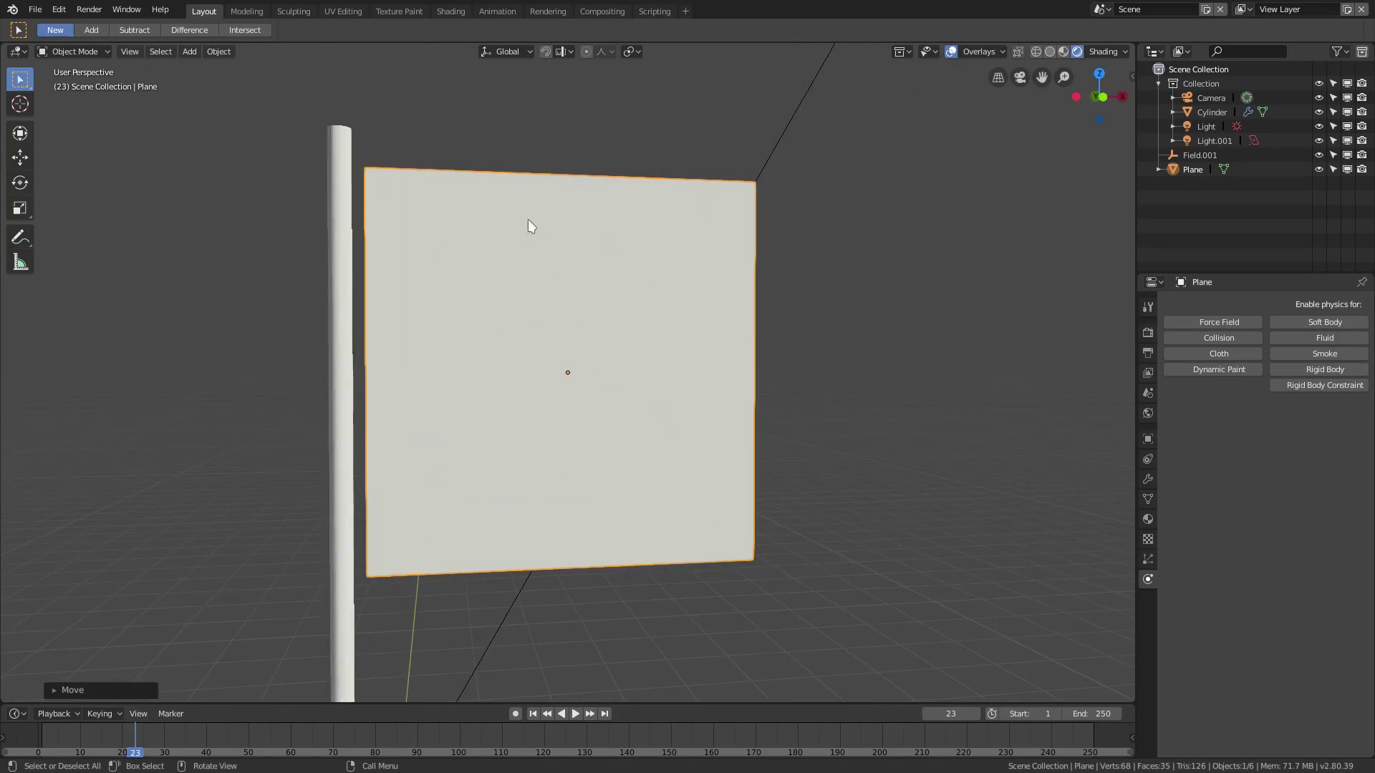
pyautogui.moveTo(574, 357); pyautogui.dragTo(604, 346, button='middle')
pyautogui.scroll(-3, 630, 359)
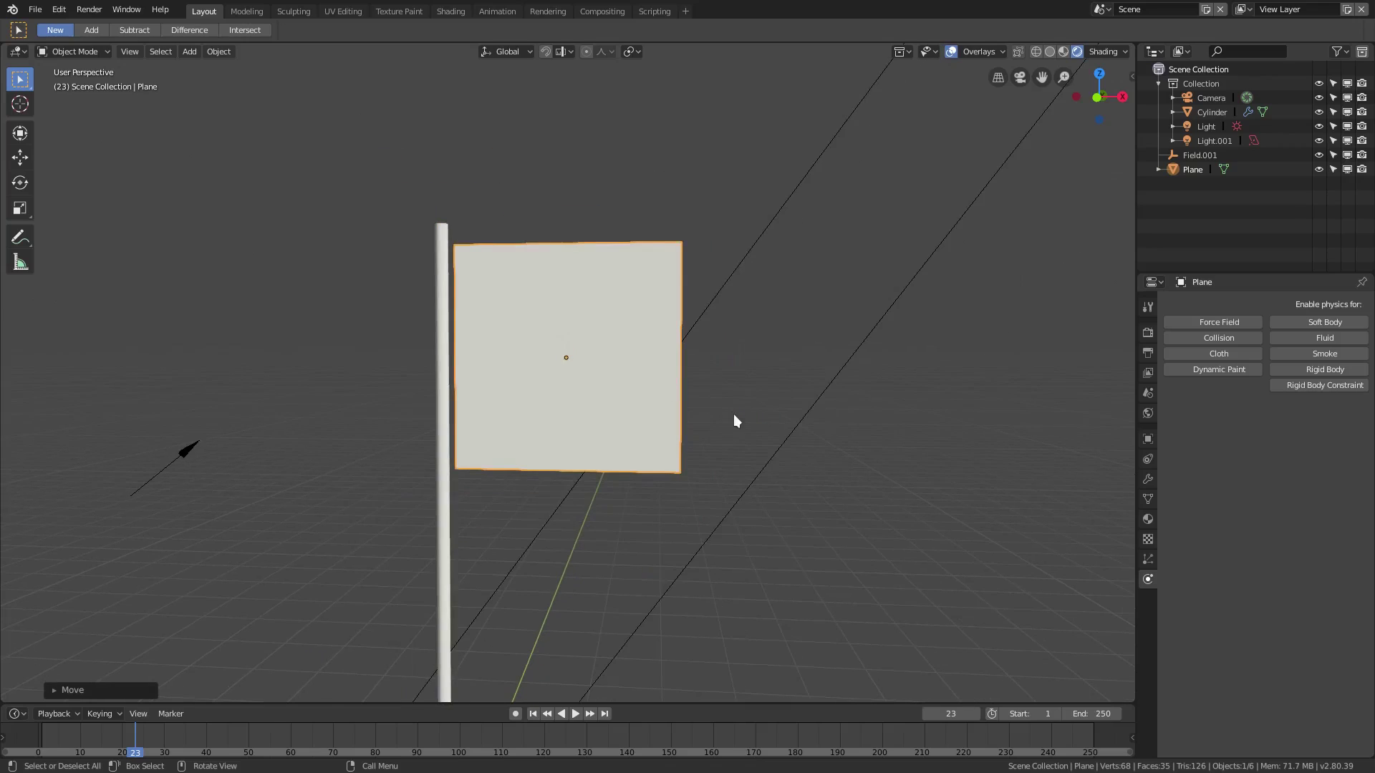
pyautogui.press('s')
pyautogui.press('x')
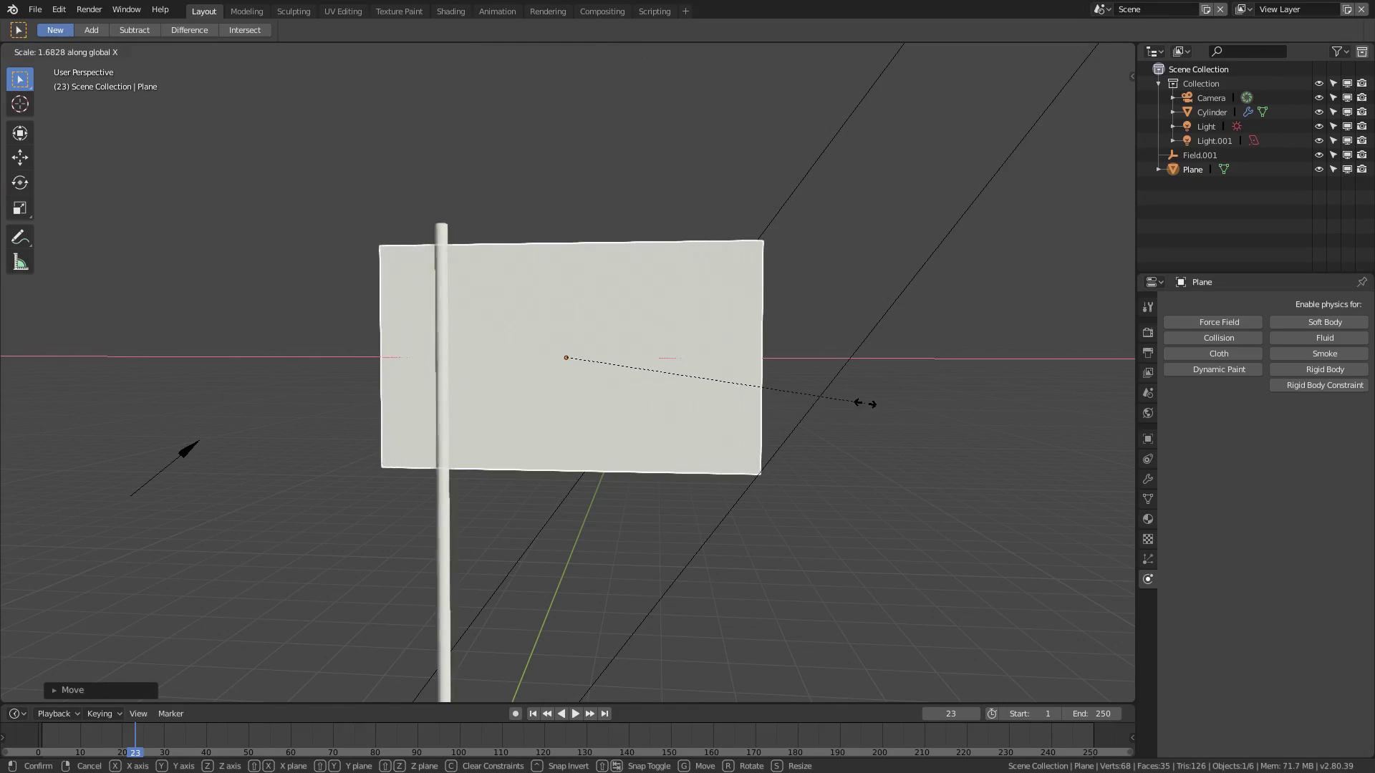
pyautogui.click(861, 401)
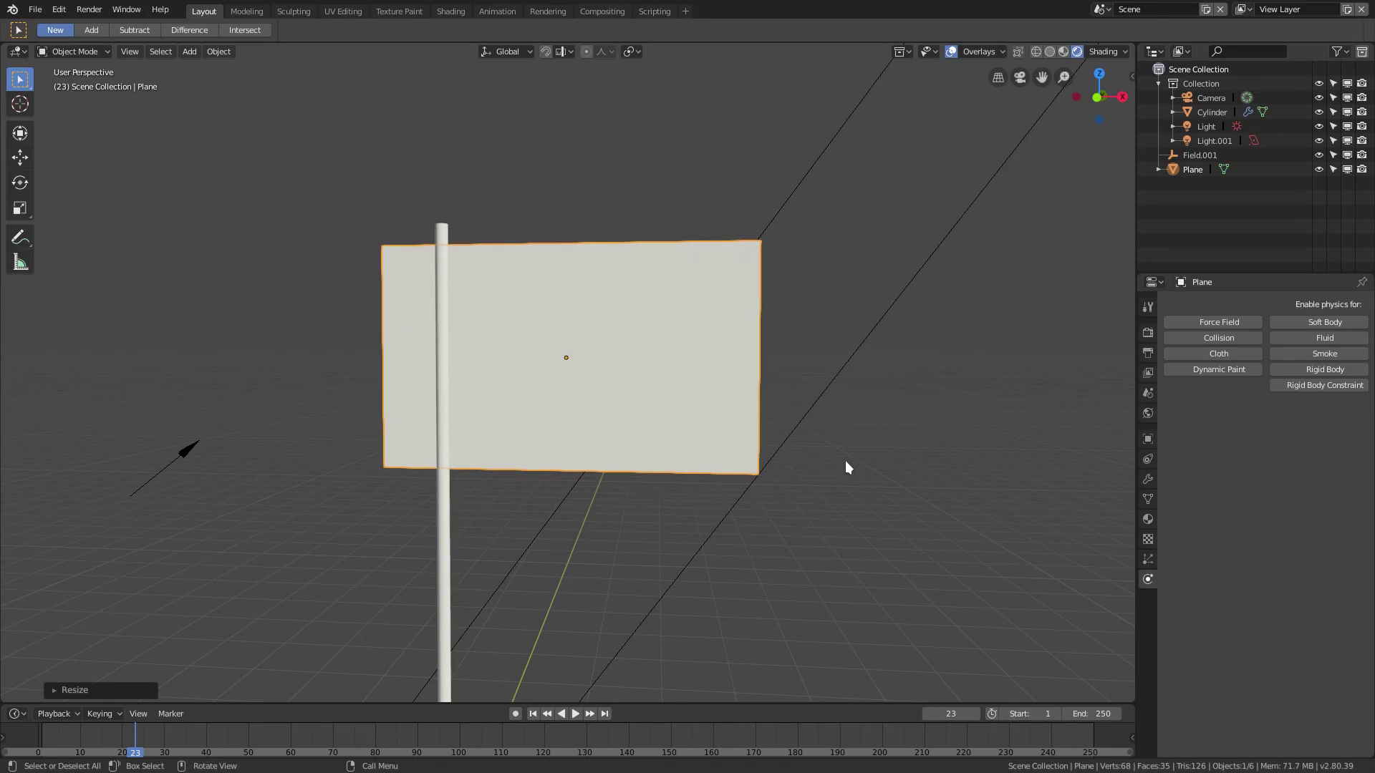
# Move the plane along X until its near edge sits just beside the pole
pyautogui.press('g')
pyautogui.press('x')
pyautogui.click(909, 458)
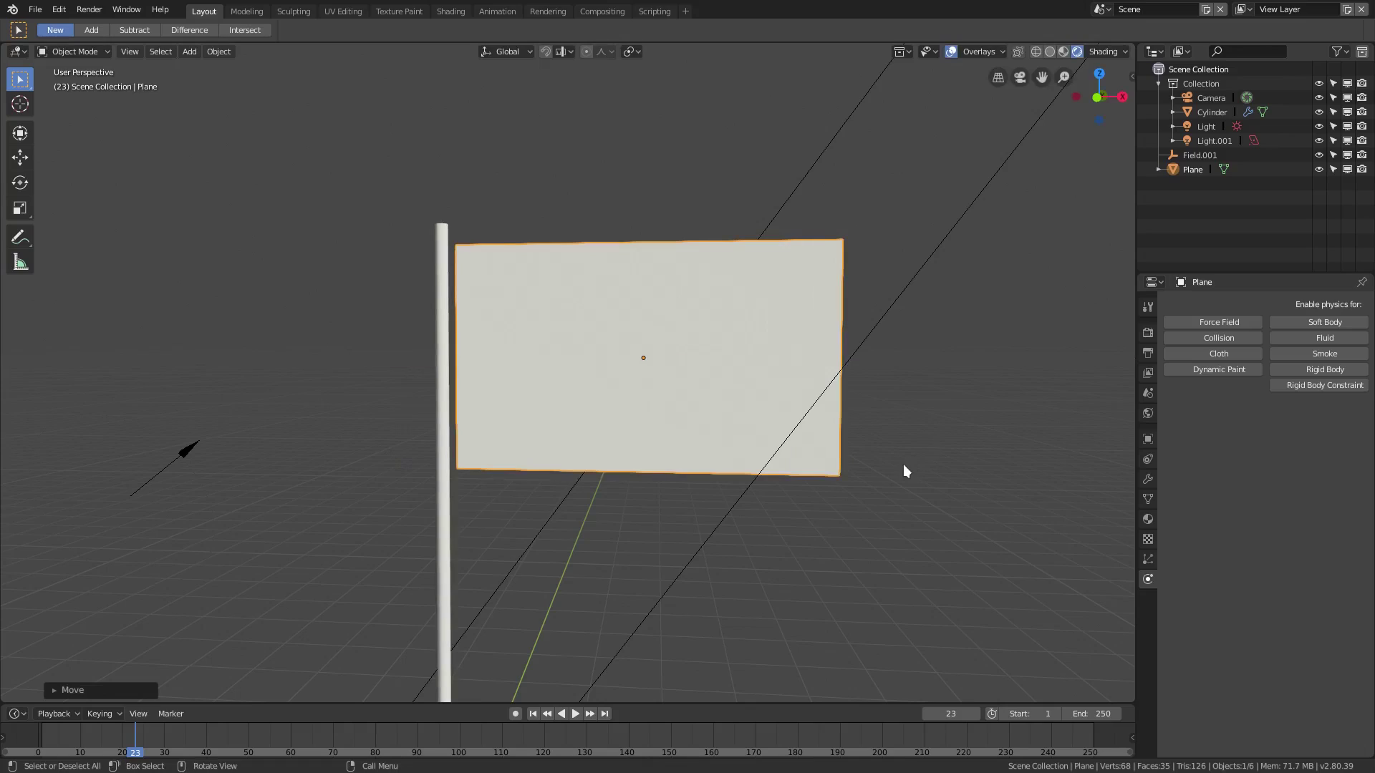
# Add one vertical loop cut through the middle of the flag plane
pyautogui.press('Tab')
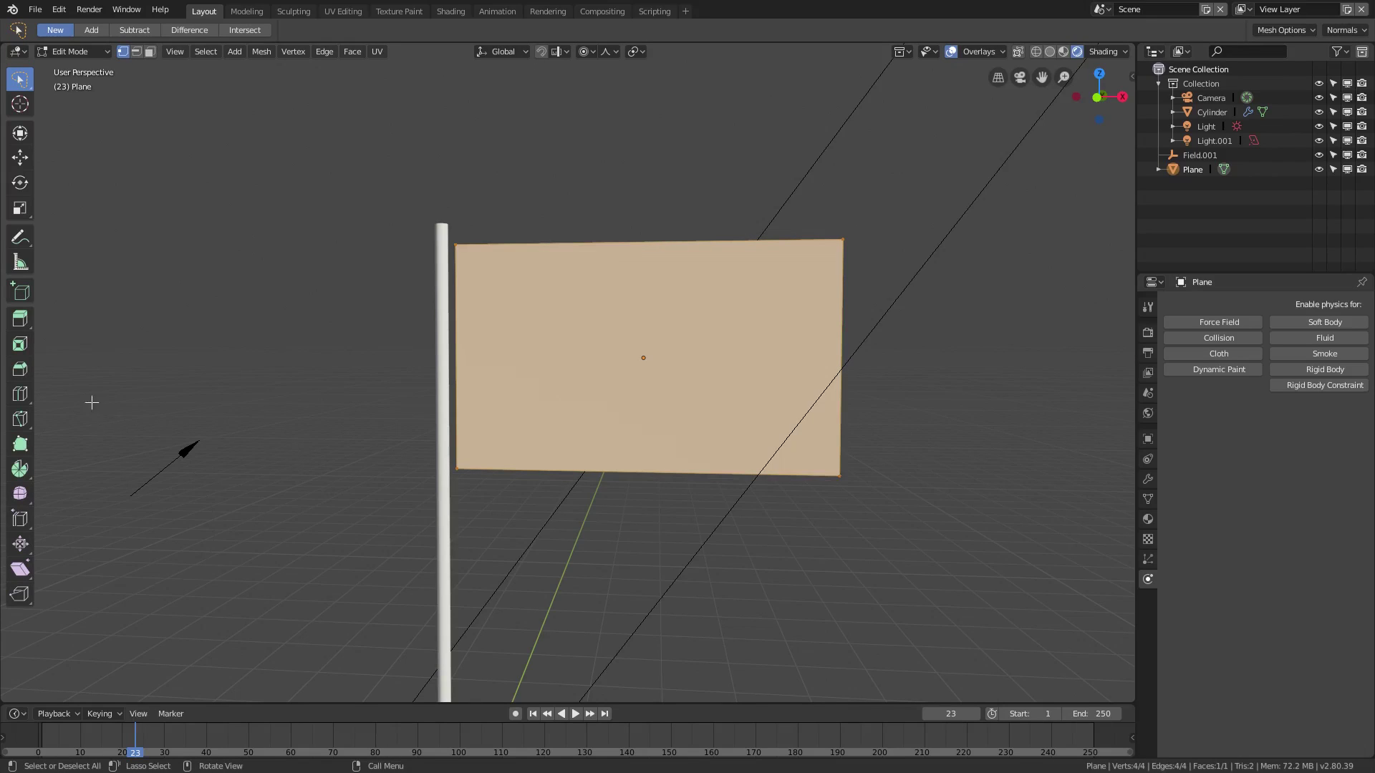
pyautogui.click(28, 390)
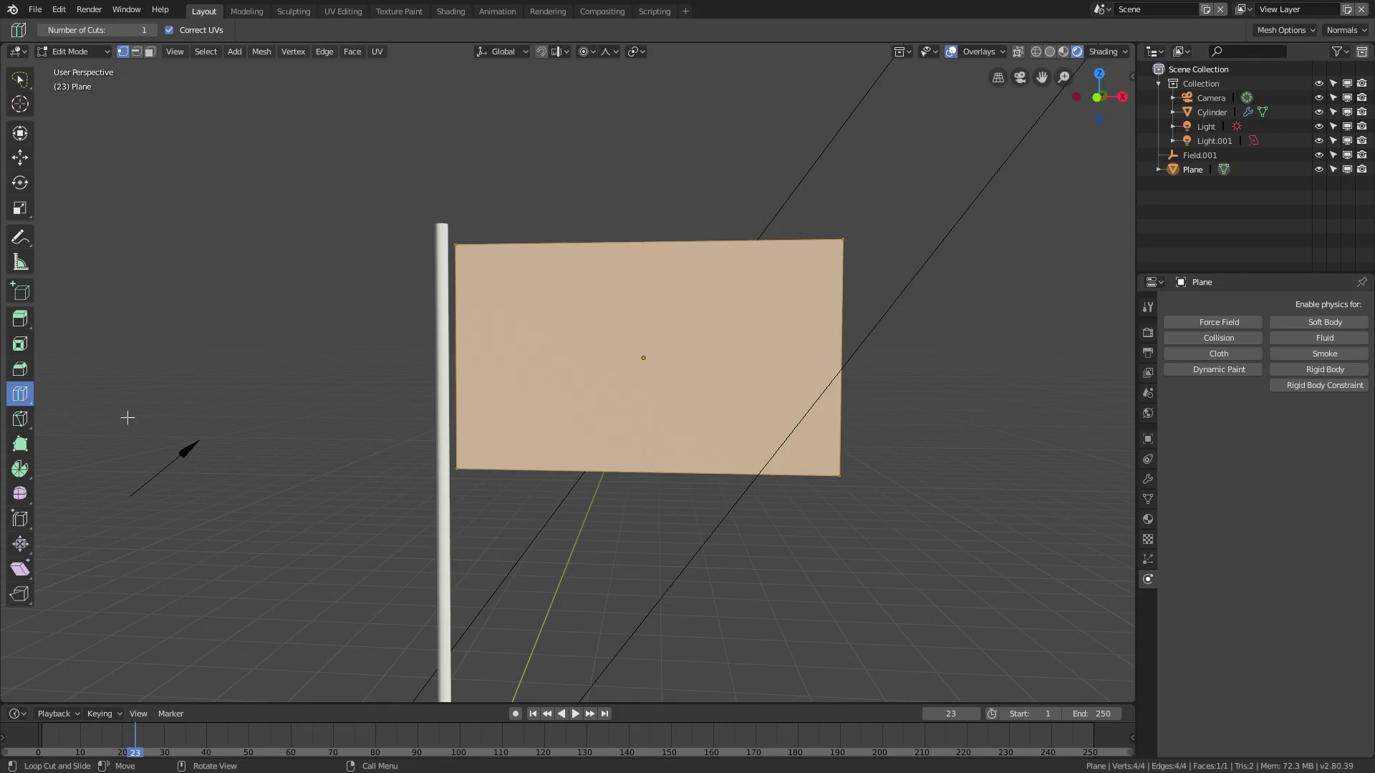
pyautogui.click(637, 461)
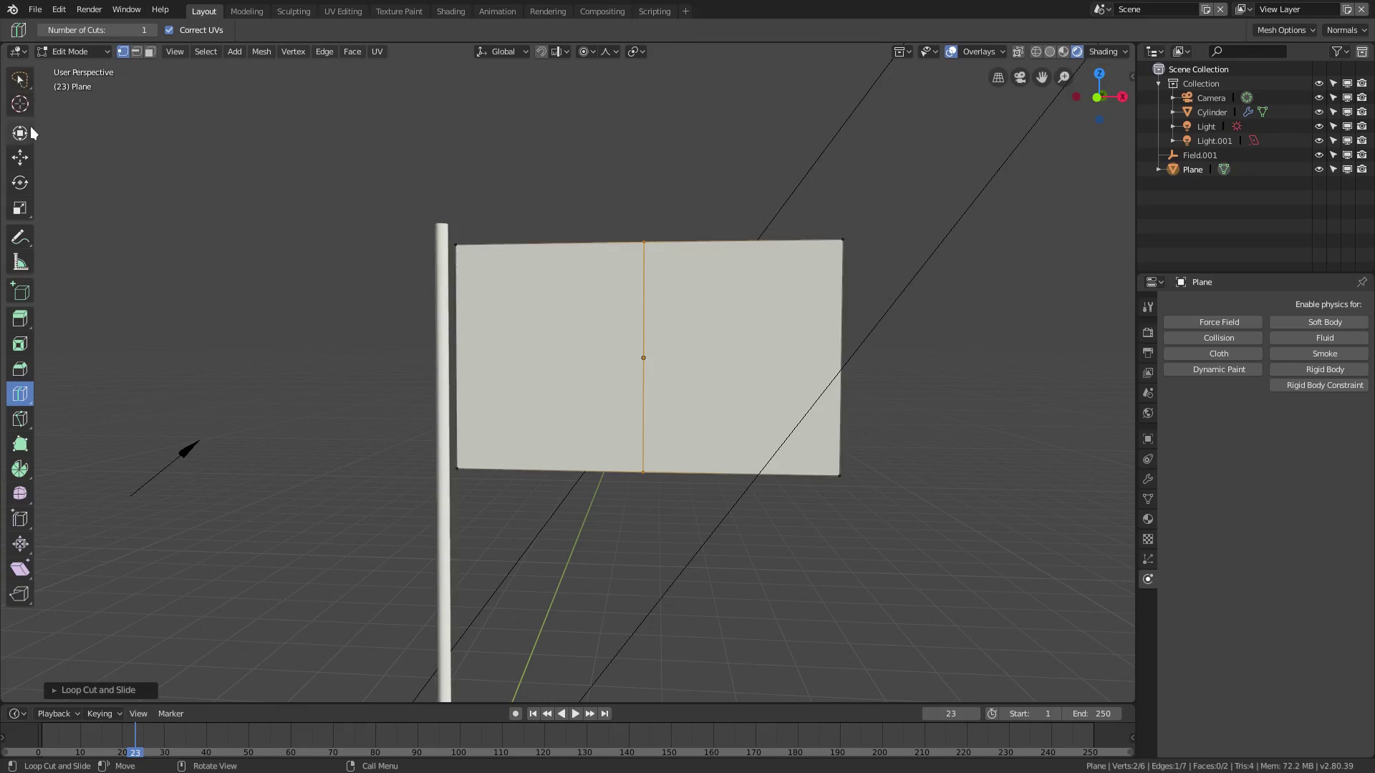
pyautogui.click(21, 74)
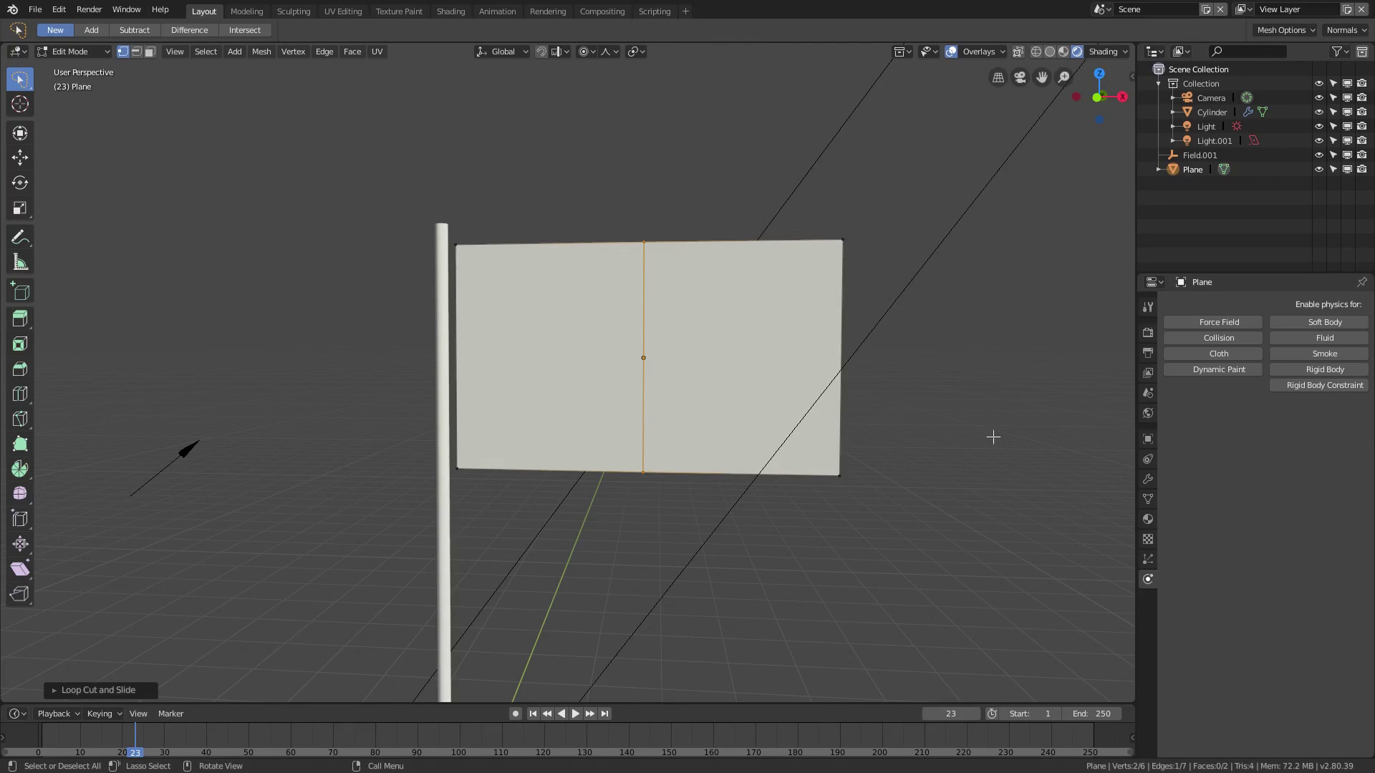
pyautogui.press('Tab')
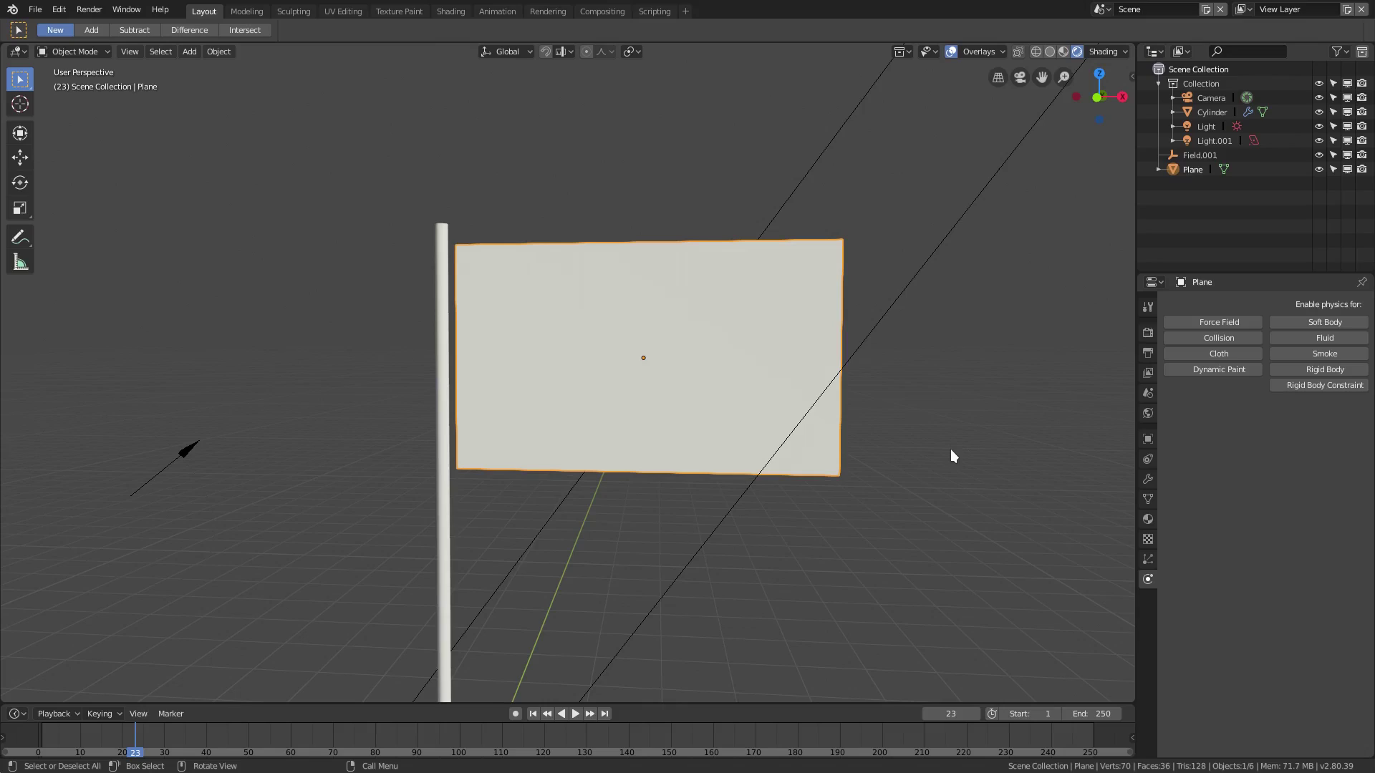
# Select the plane's entire mesh and subdivide it four times
pyautogui.press('Tab')
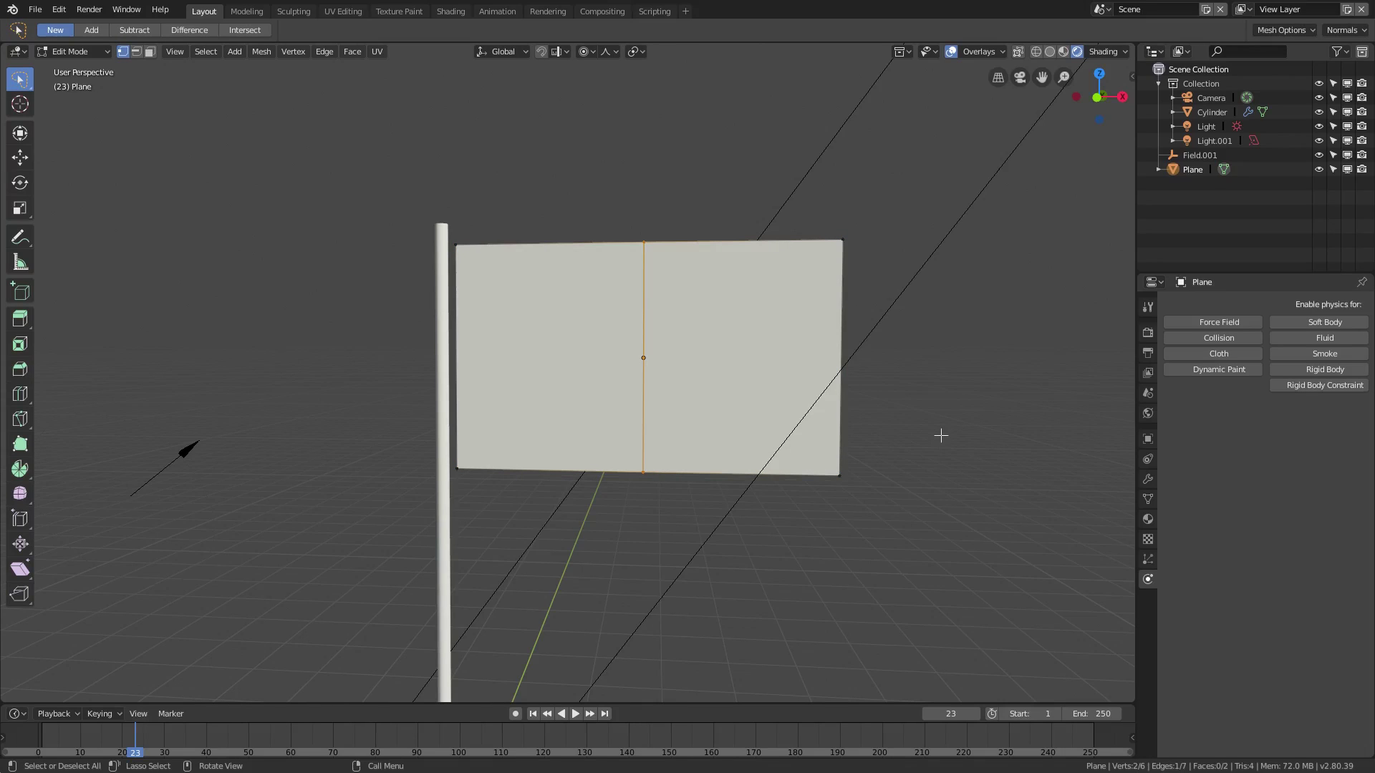
pyautogui.press('a')
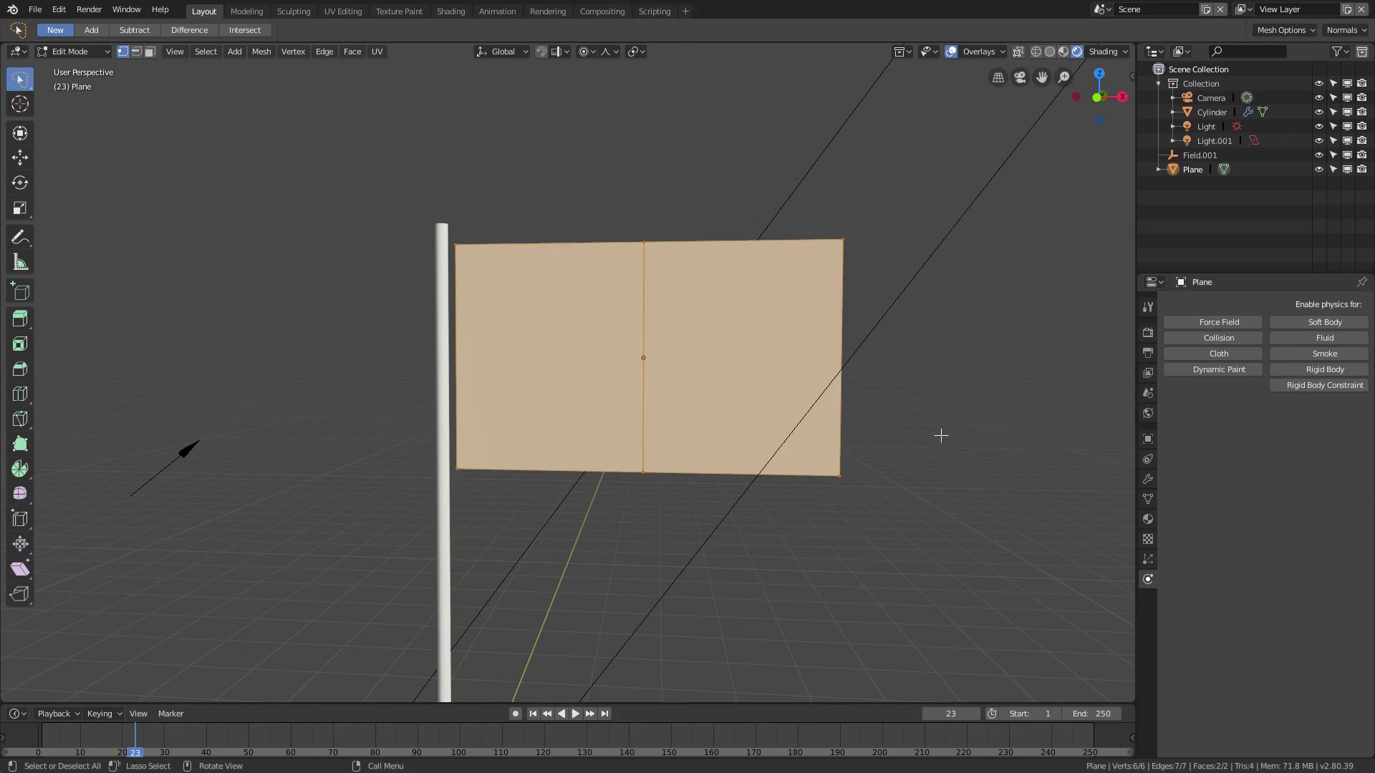
pyautogui.rightClick(918, 323)
pyautogui.click(914, 323)
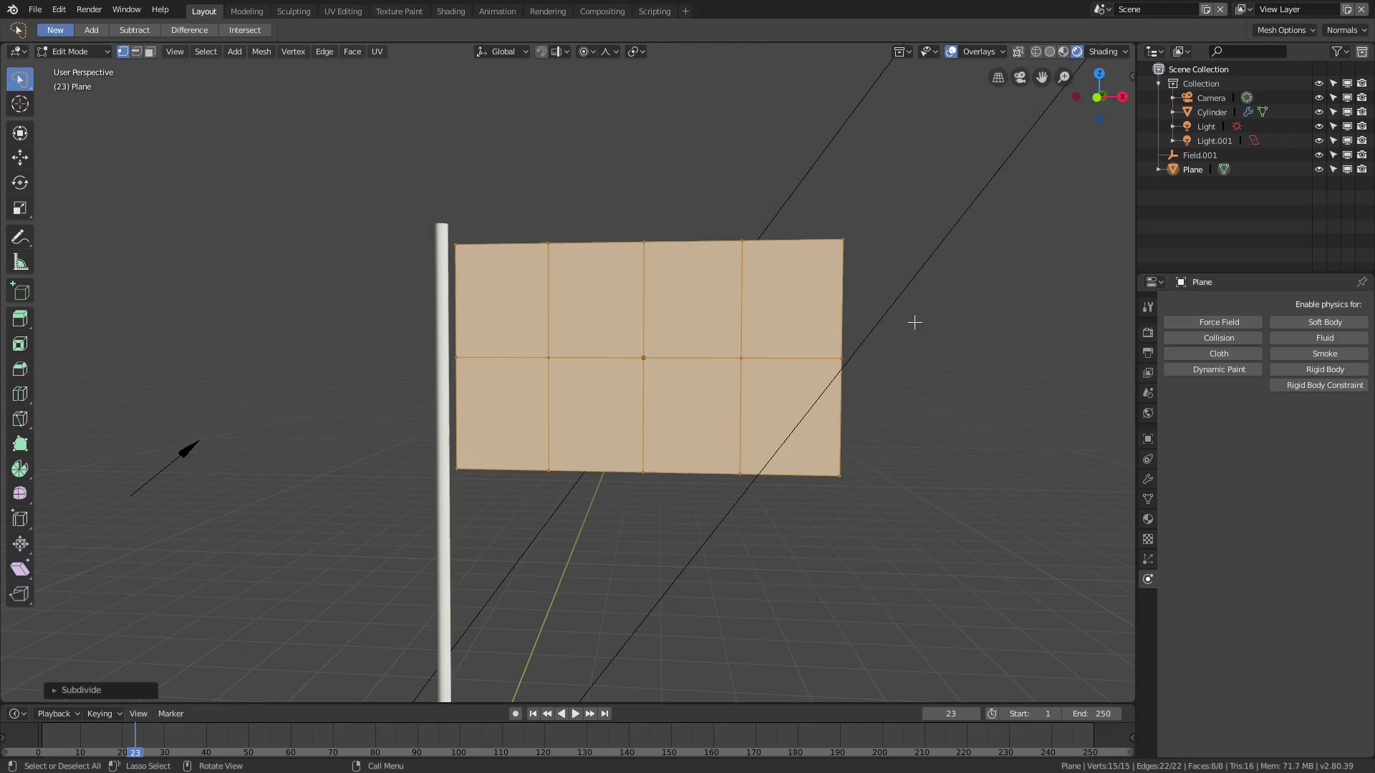
pyautogui.rightClick(914, 323)
pyautogui.click(914, 323)
pyautogui.rightClick(914, 322)
pyautogui.click(914, 323)
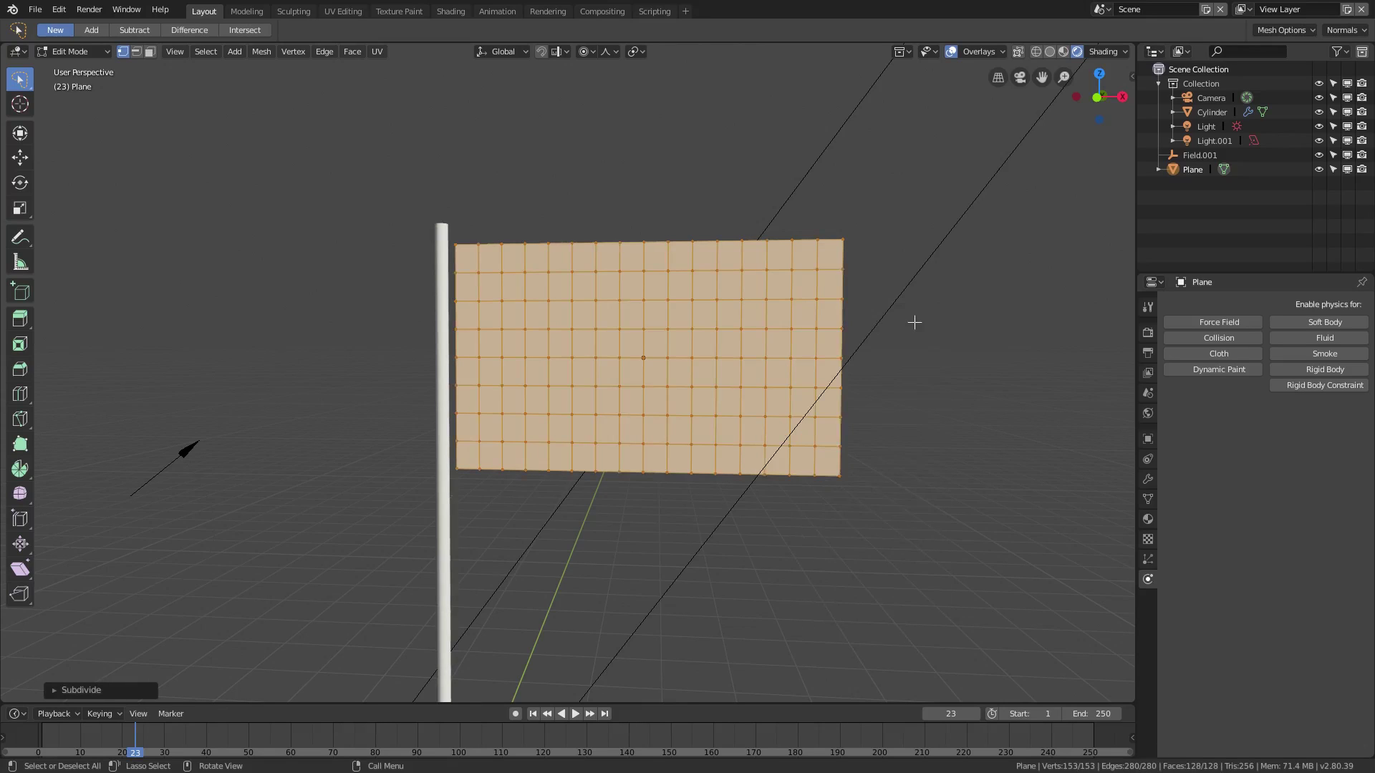
pyautogui.rightClick(914, 322)
pyautogui.click(913, 322)
pyautogui.moveTo(914, 322); pyautogui.dragTo(937, 362, button='middle')
pyautogui.press('Tab')
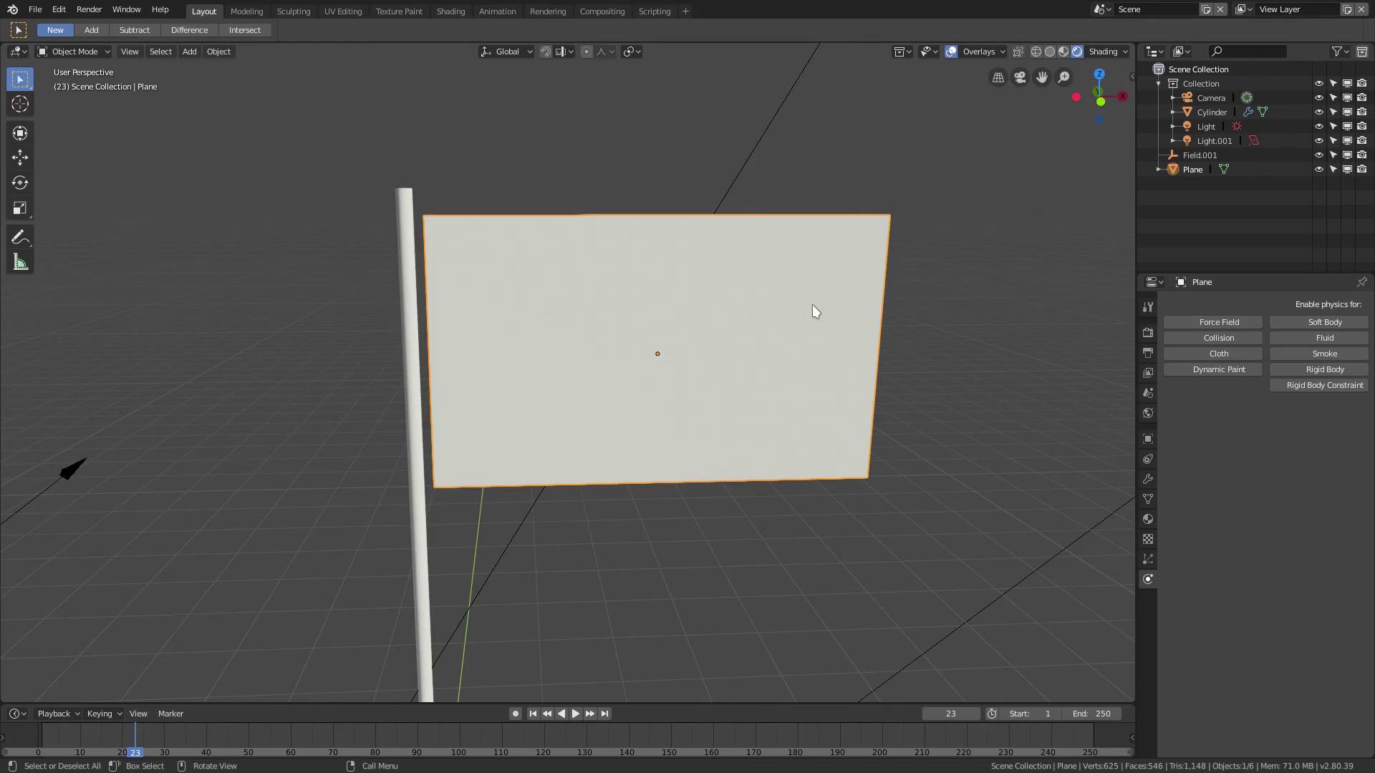
# Enable cloth physics on the subdivided flag plane
pyautogui.scroll(2, 812, 304)
pyautogui.keyDown('shift'); pyautogui.moveTo(813, 304); pyautogui.dragTo(927, 349, button='middle'); pyautogui.keyUp('shift')
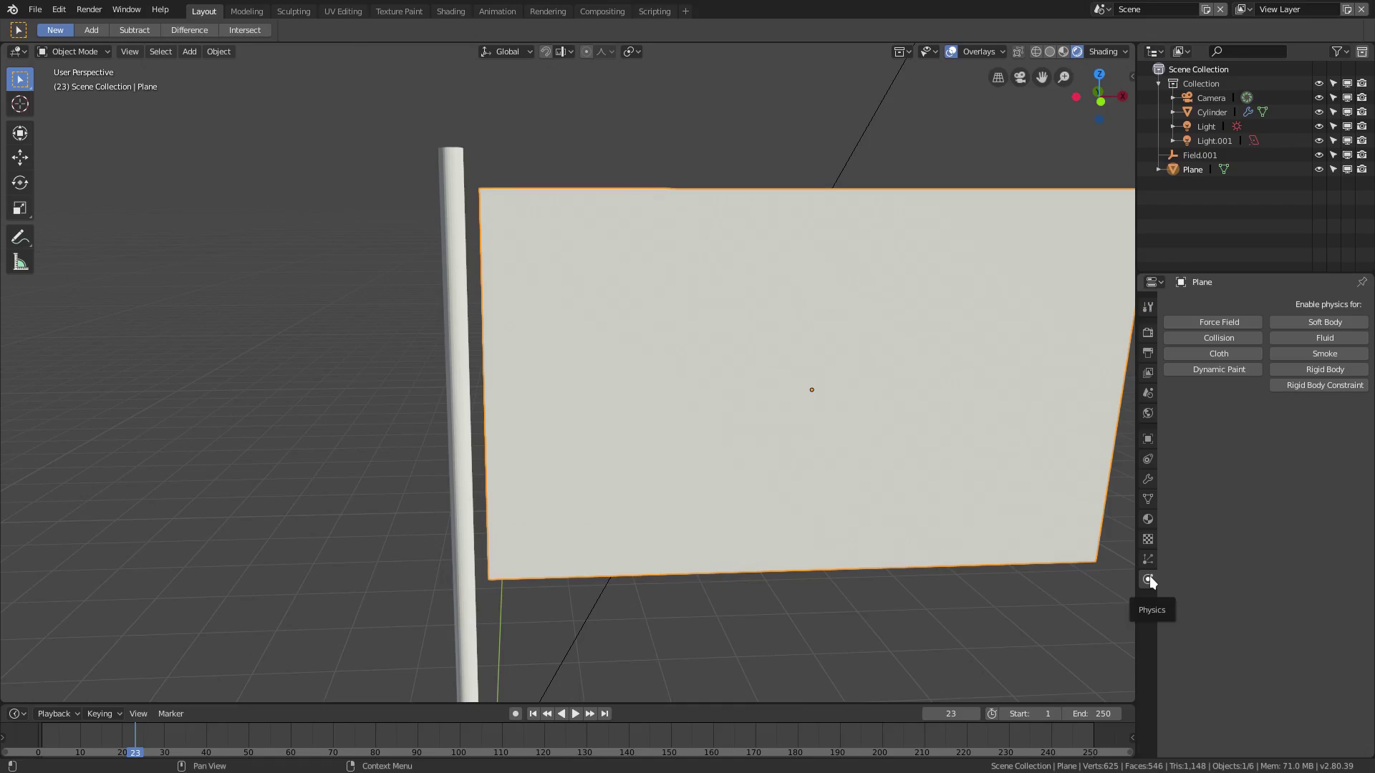
pyautogui.click(1233, 359)
pyautogui.scroll(-4, 669, 505)
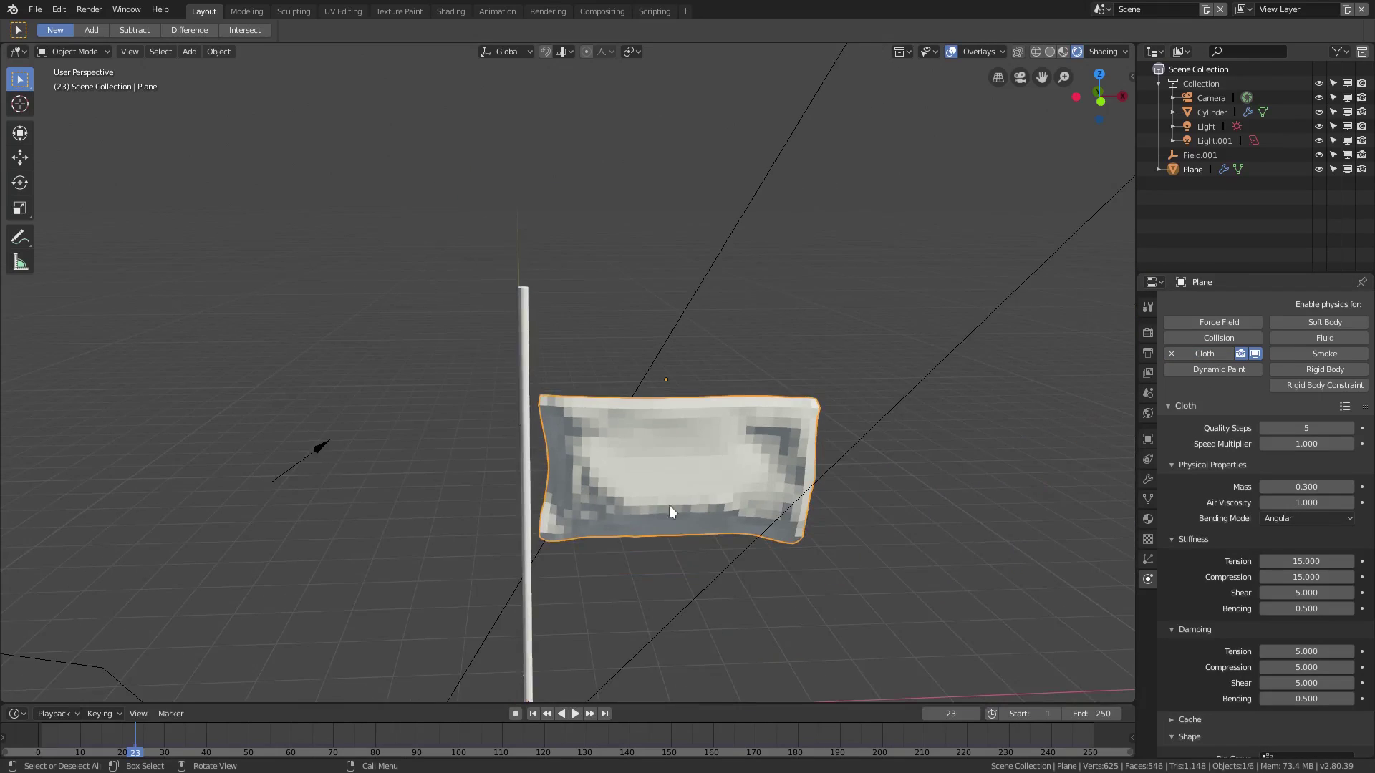
pyautogui.scroll(-5, 1253, 501)
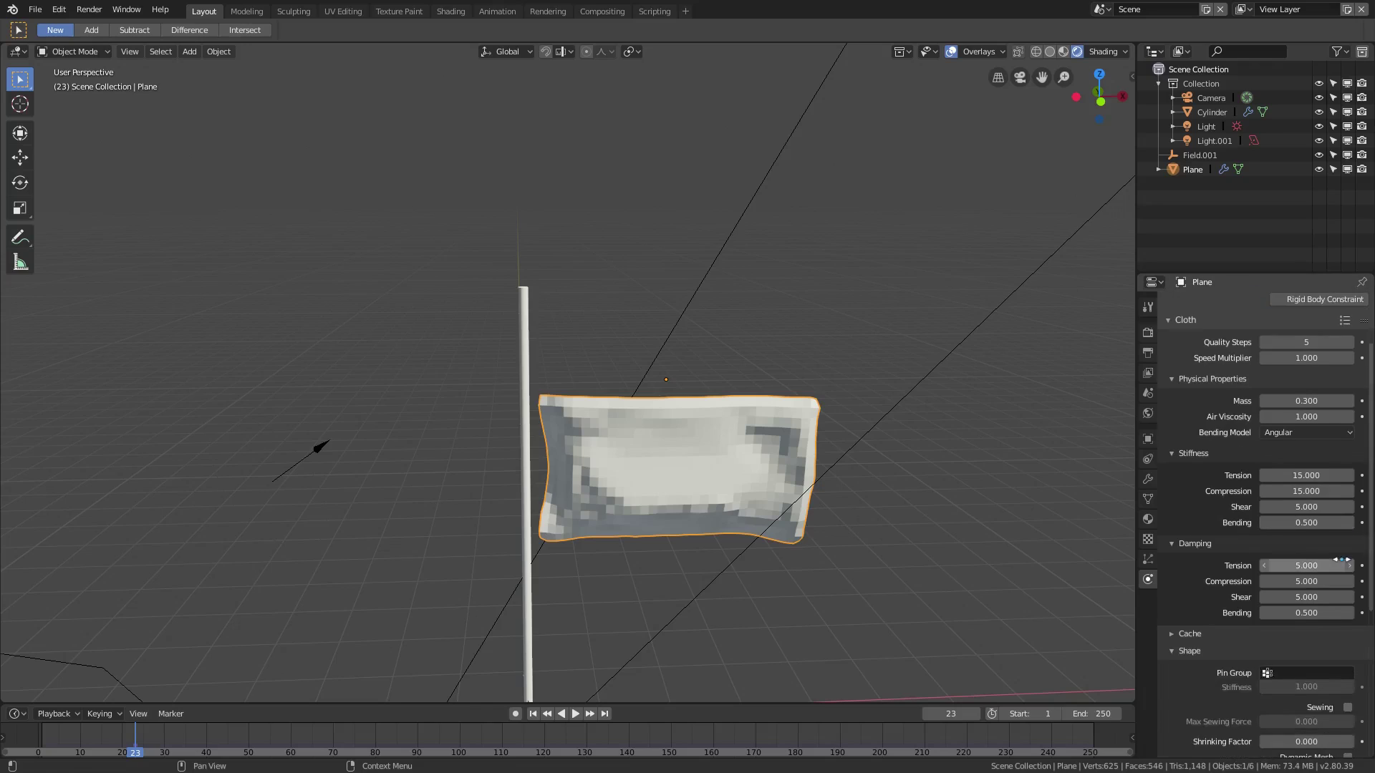
# Play the cloth simulation from frame 1 and stop it after about 30 frames
pyautogui.click(533, 714)
pyautogui.scroll(3, 723, 515)
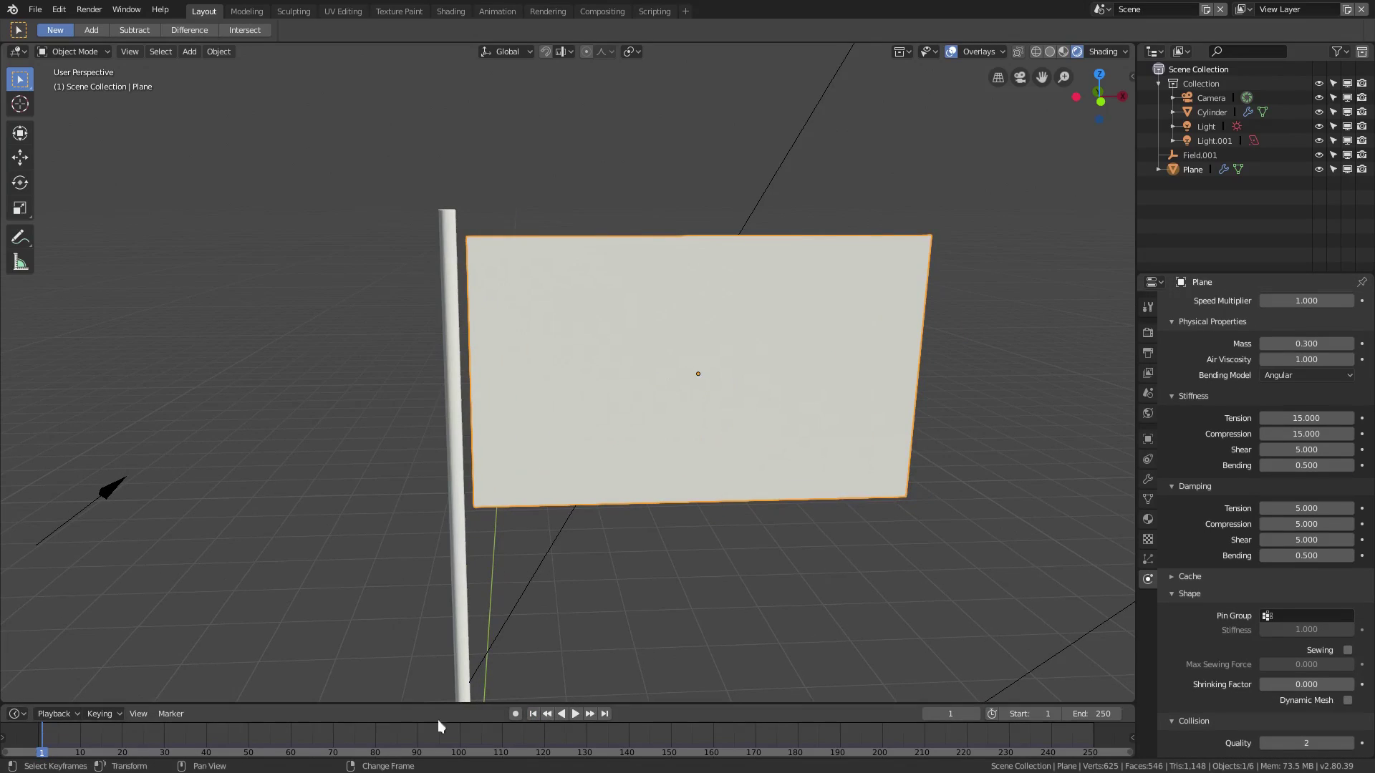
pyautogui.click(575, 714)
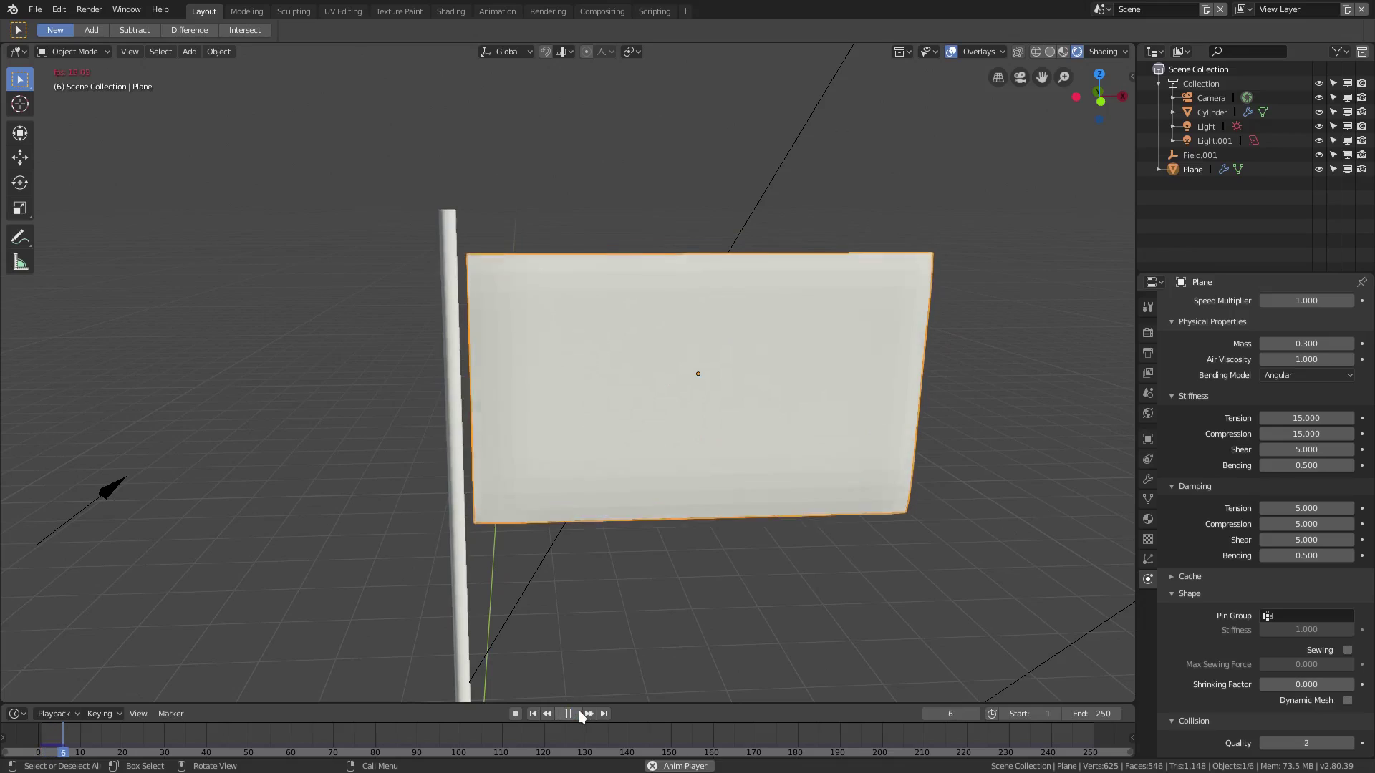
pyautogui.click(579, 711)
pyautogui.scroll(-5, 716, 554)
pyautogui.scroll(4, 715, 554)
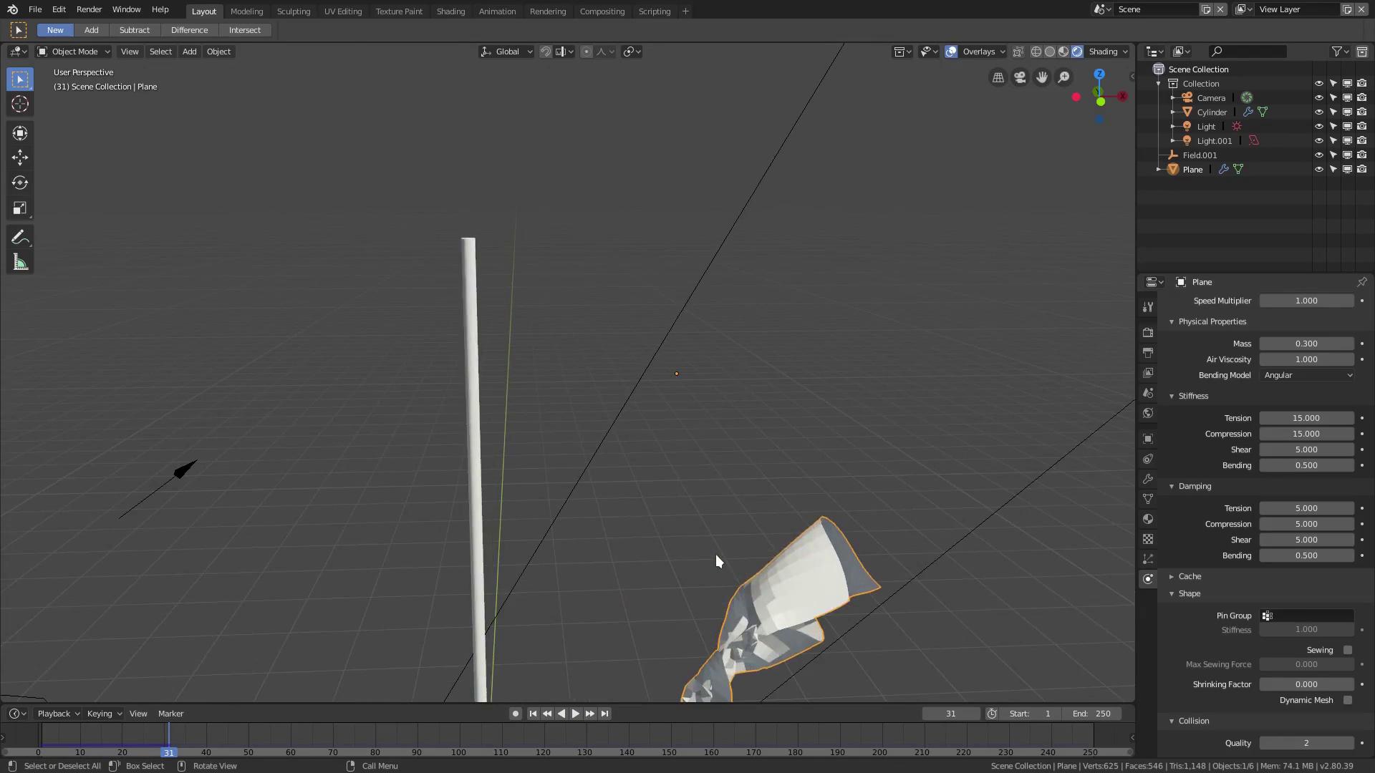
# Delete the flag plane and return to the prepared scene with the pole, lights and wind field
pyautogui.press('Delete')
pyautogui.moveTo(647, 336); pyautogui.dragTo(516, 301, button='middle')
pyautogui.click(475, 282)
pyautogui.click(38, 5)
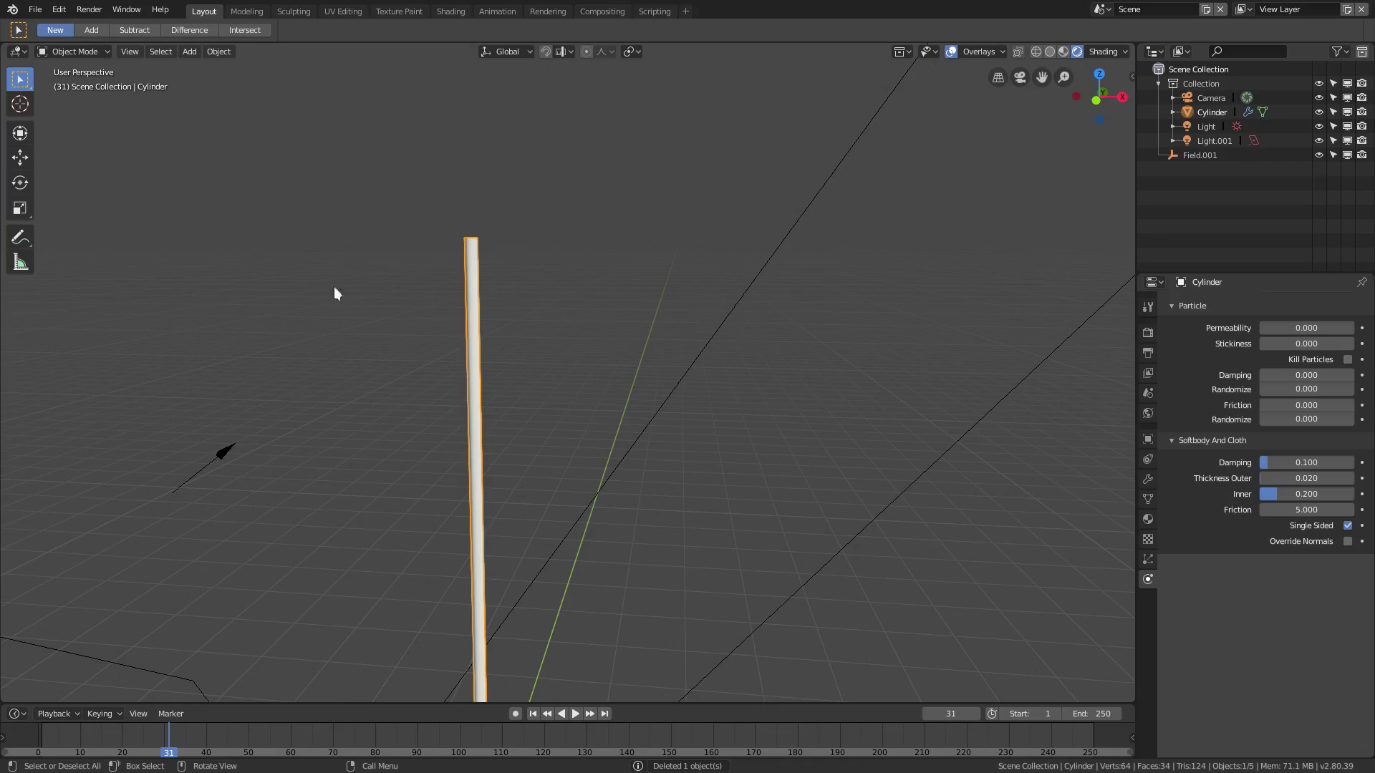
pyautogui.scroll(-6, 442, 488)
pyautogui.moveTo(348, 184); pyautogui.dragTo(808, 681)
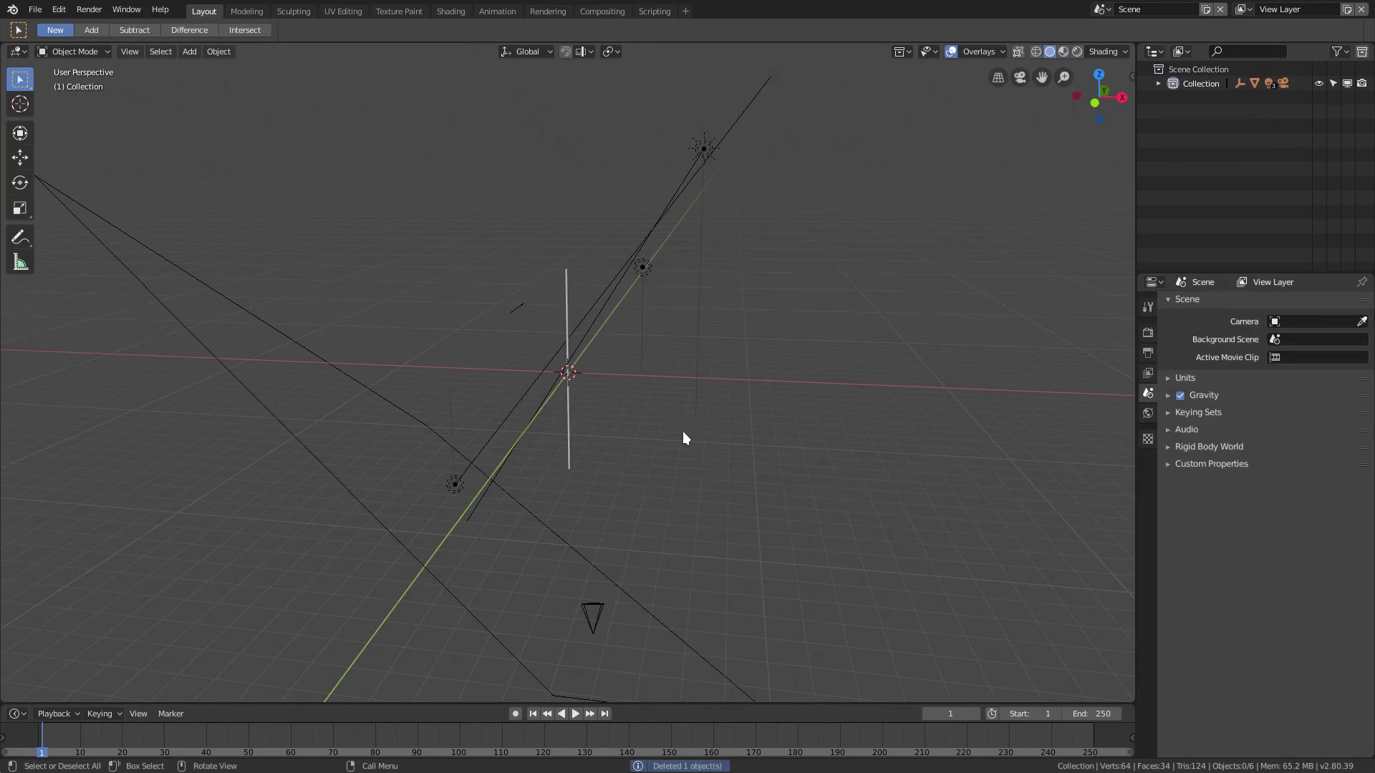
# Add a new plane mesh and rotate it 90 degrees about the X axis
pyautogui.moveTo(682, 431); pyautogui.dragTo(723, 458, button='middle')
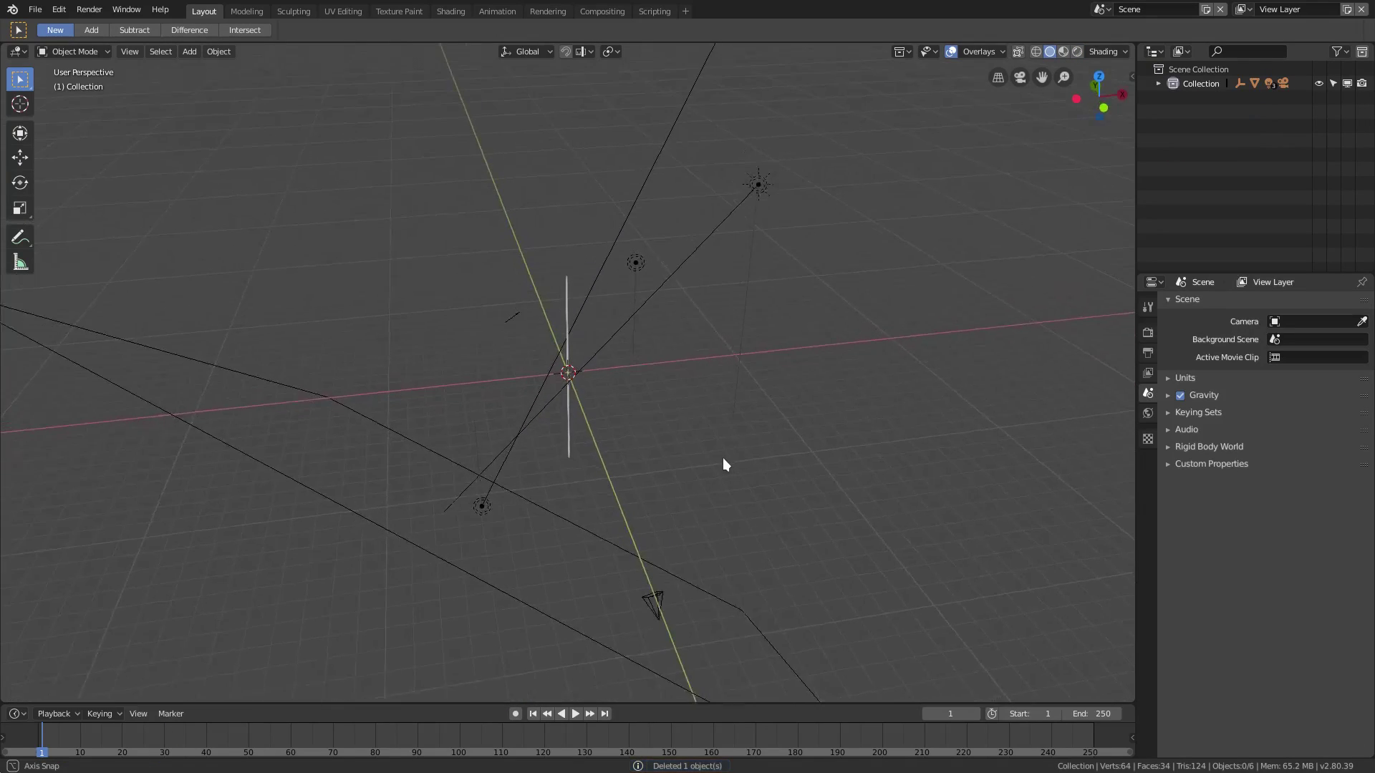
pyautogui.scroll(5, 710, 348)
pyautogui.keyDown('shift'); pyautogui.moveTo(583, 206); pyautogui.dragTo(574, 306, button='middle'); pyautogui.keyUp('shift')
pyautogui.scroll(6, 580, 361)
pyautogui.hotkey('shift', 'a')
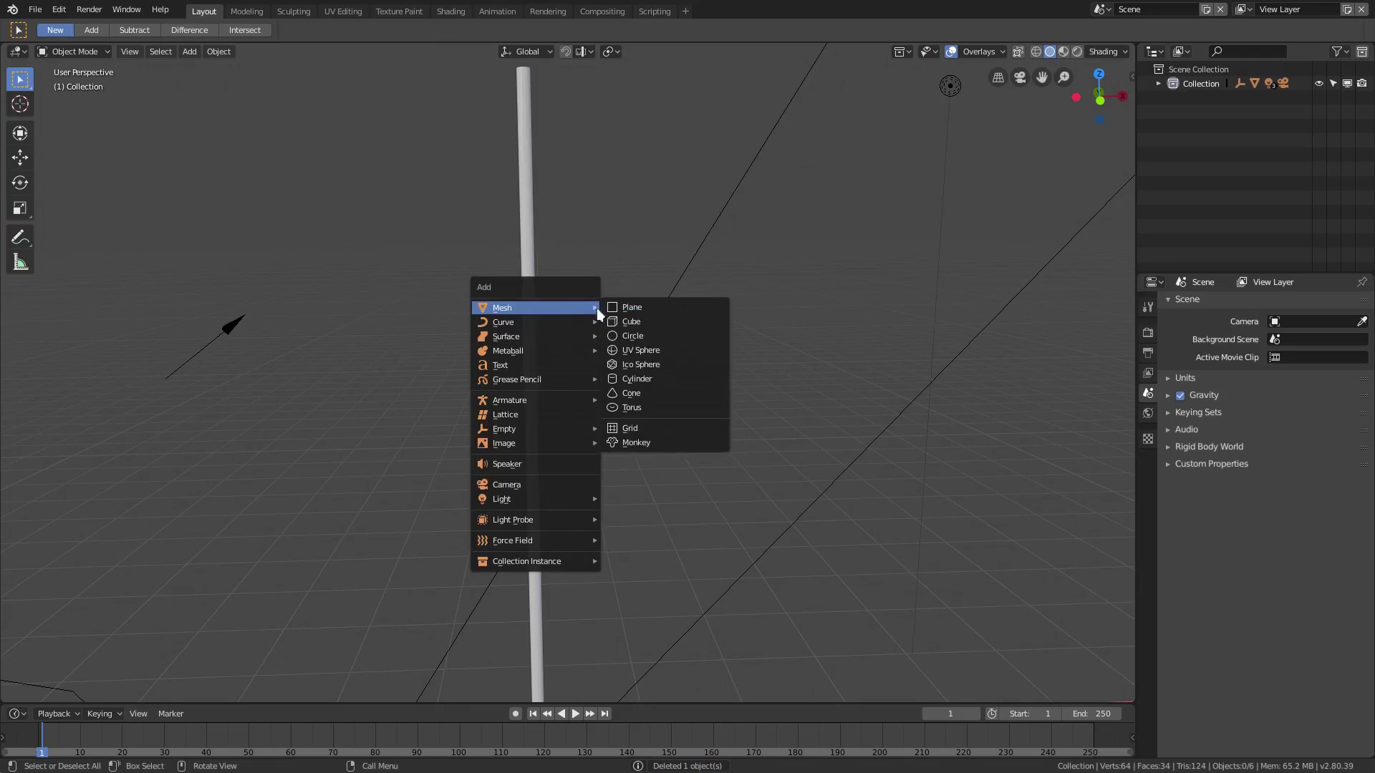
pyautogui.click(632, 307)
pyautogui.moveTo(679, 446); pyautogui.dragTo(724, 520, button='middle')
pyautogui.write('rx90')
pyautogui.press('Return')
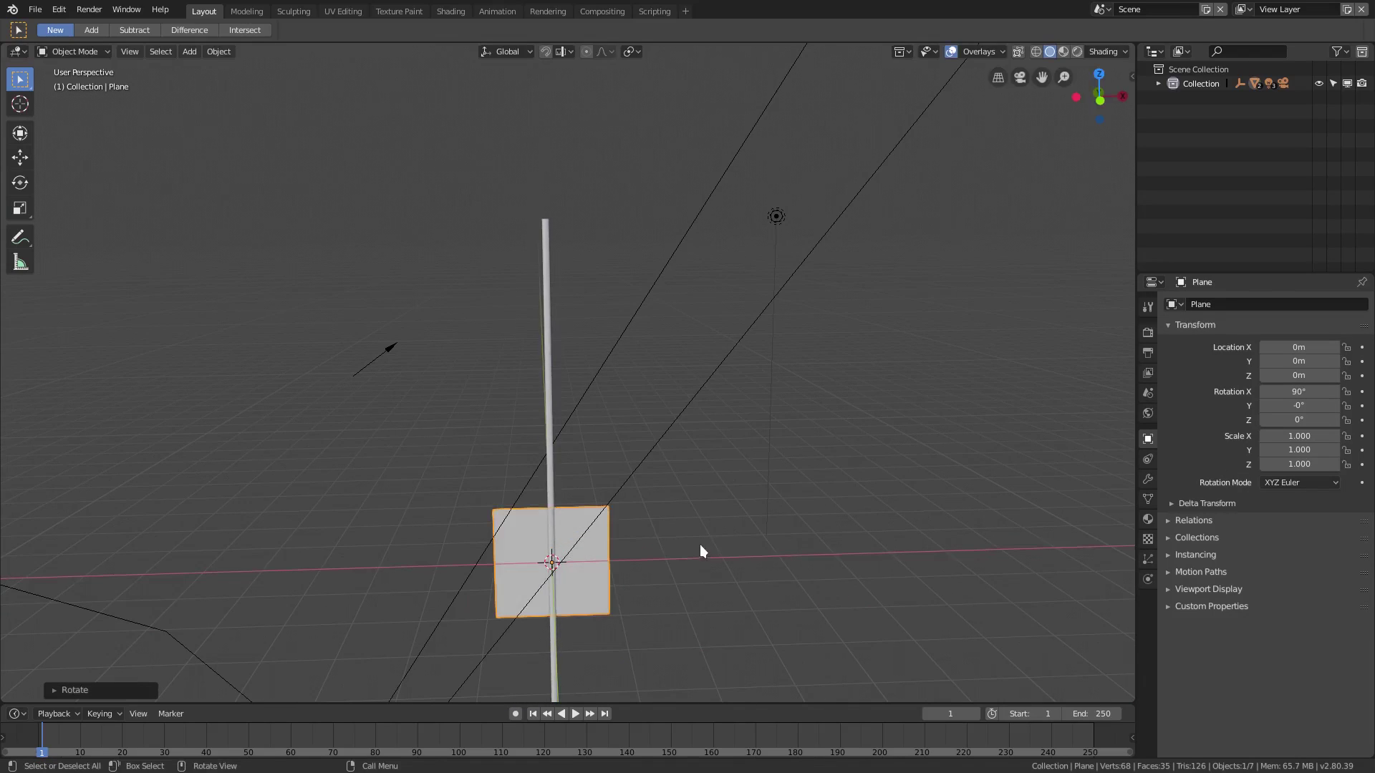
# Scale the new plane by about 1.59 along the X axis to make it a rectangular flag
pyautogui.press('s')
pyautogui.press('x')
pyautogui.click(785, 542)
# Move the flag plane about 1.7 m along X and about 4.7 m up along Z, beside the pole's upper end
pyautogui.press('g')
pyautogui.press('z')
pyautogui.rightClick(874, 547)
pyautogui.press('g')
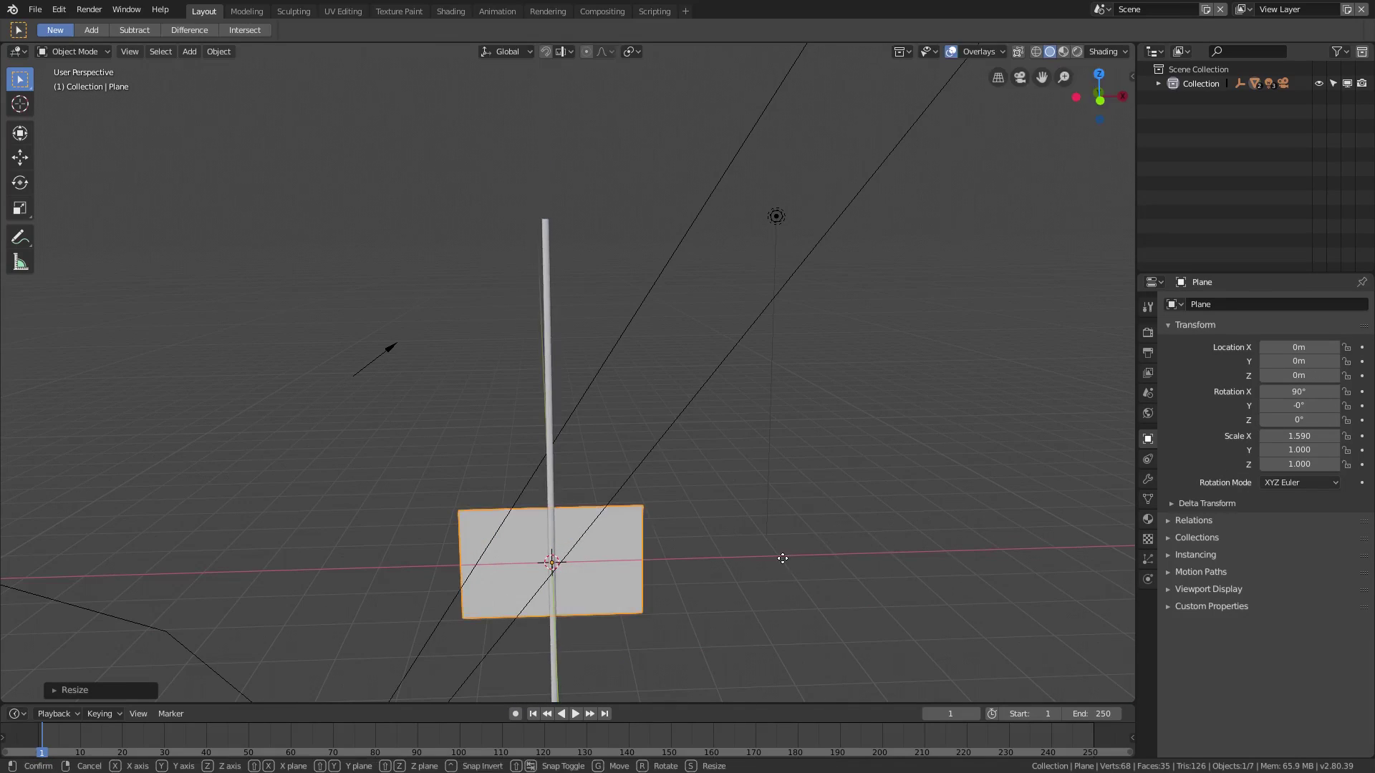
pyautogui.press('g')
pyautogui.press('x')
pyautogui.click(883, 537)
pyautogui.press('g')
pyautogui.press('z')
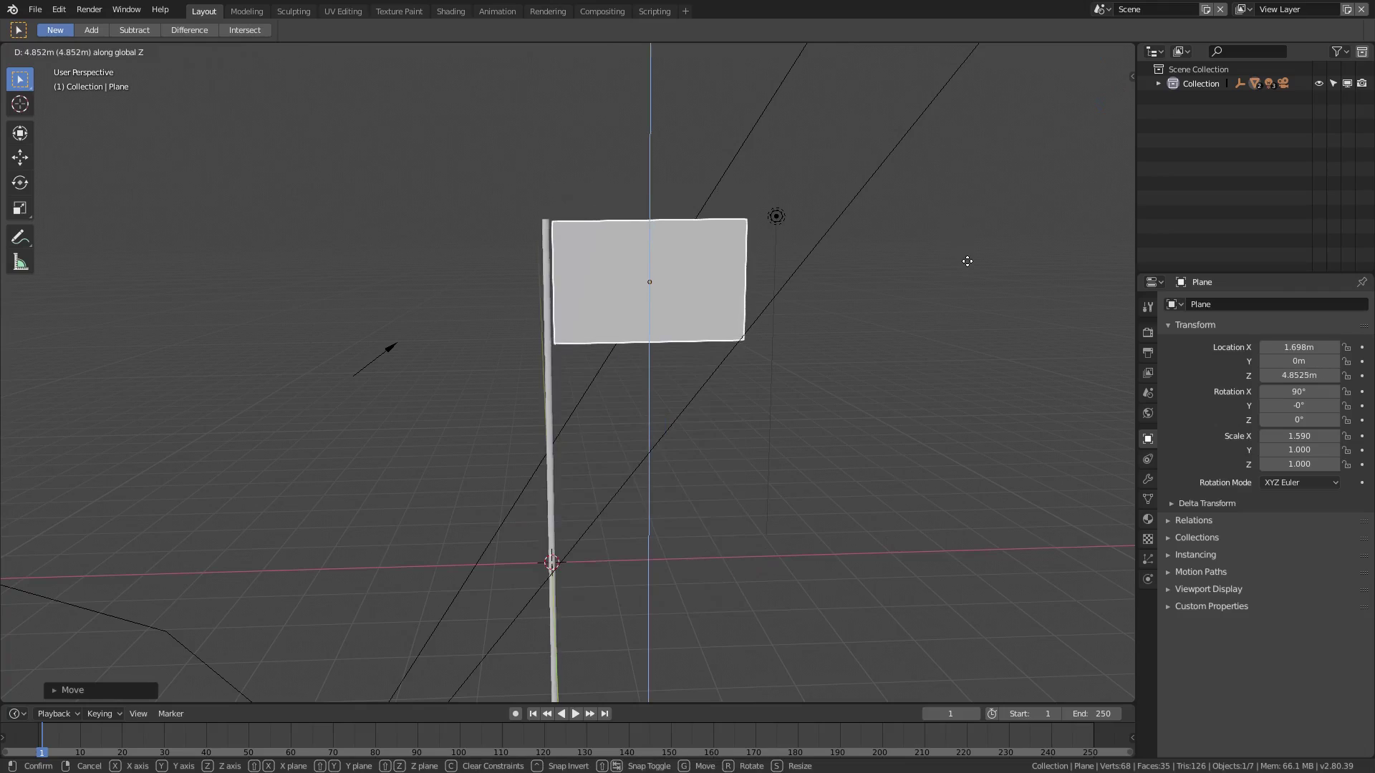
pyautogui.click(960, 278)
# Add one vertical loop cut through the middle of the new flag plane
pyautogui.press('Tab')
pyautogui.scroll(5, 717, 279)
pyautogui.keyDown('shift'); pyautogui.moveTo(654, 279); pyautogui.dragTo(553, 363, button='middle'); pyautogui.keyUp('shift')
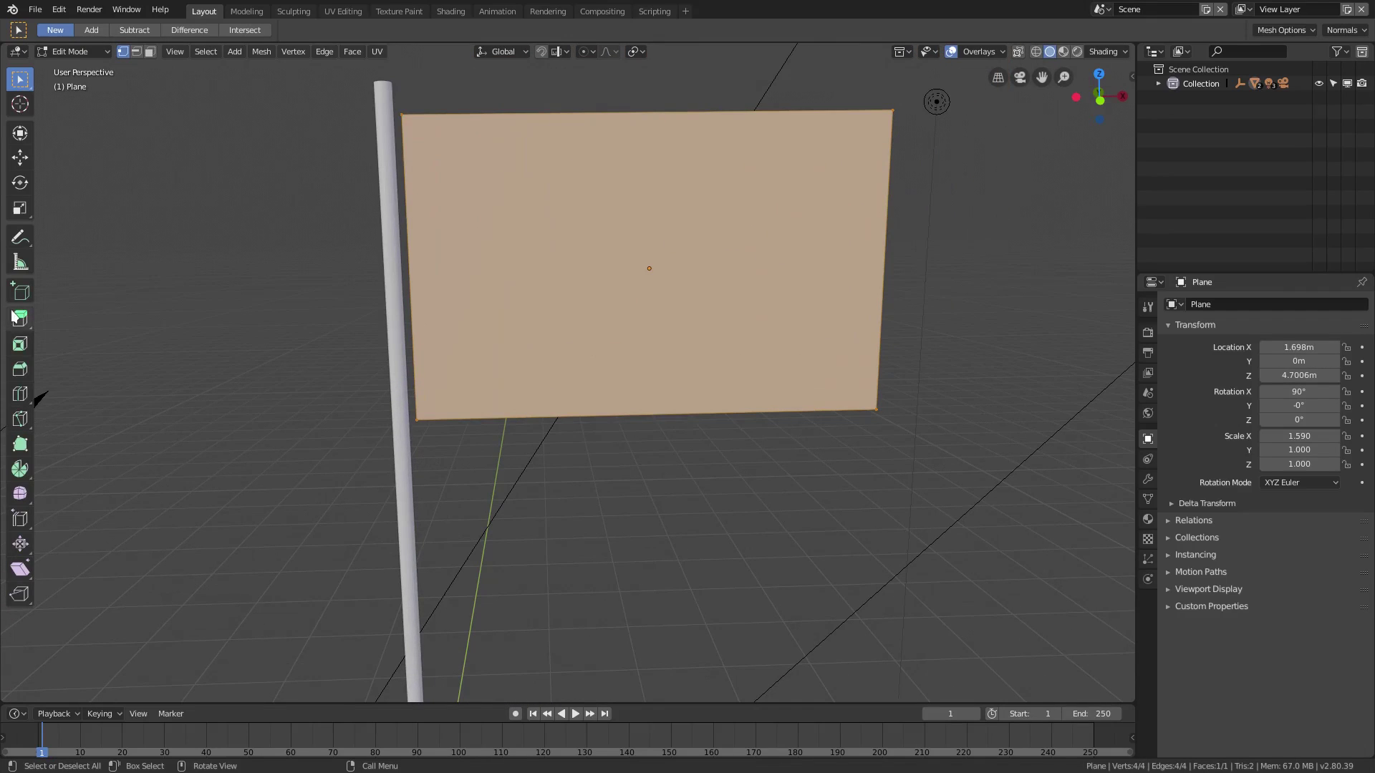
pyautogui.click(20, 394)
pyautogui.click(647, 401)
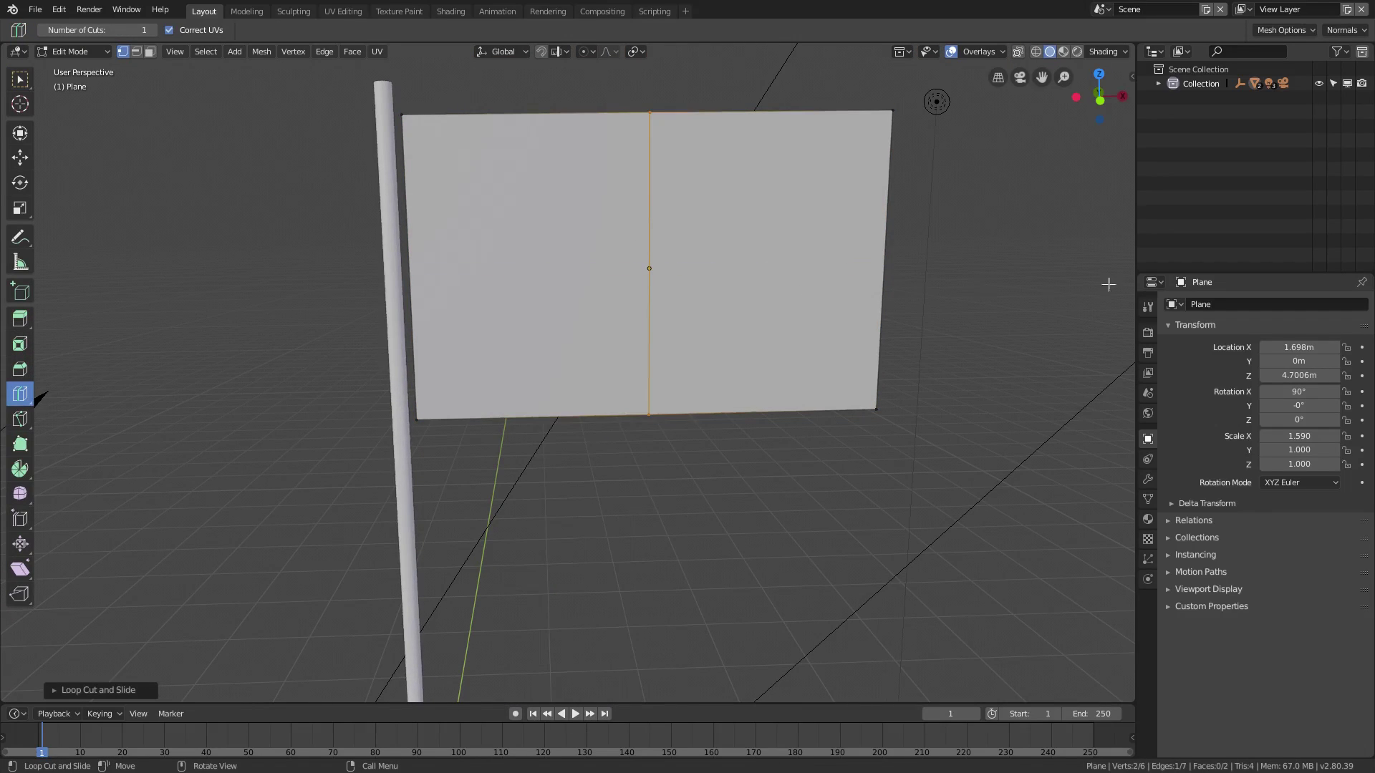
# Select all of the new flag's geometry and subdivide it four times into a fine grid
pyautogui.press('w')
pyautogui.press('a')
pyautogui.press('u')
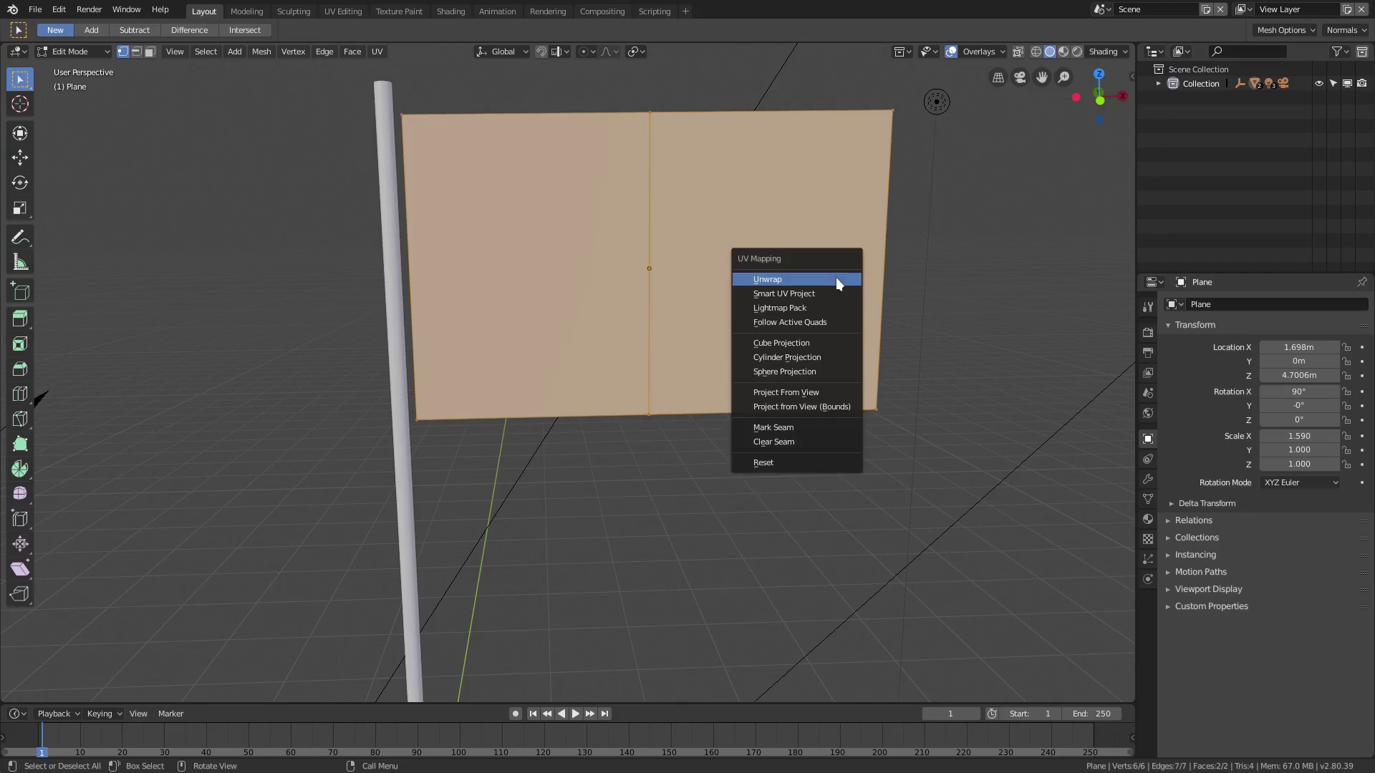
pyautogui.rightClick(651, 298)
pyautogui.click(651, 297)
pyautogui.rightClick(651, 296)
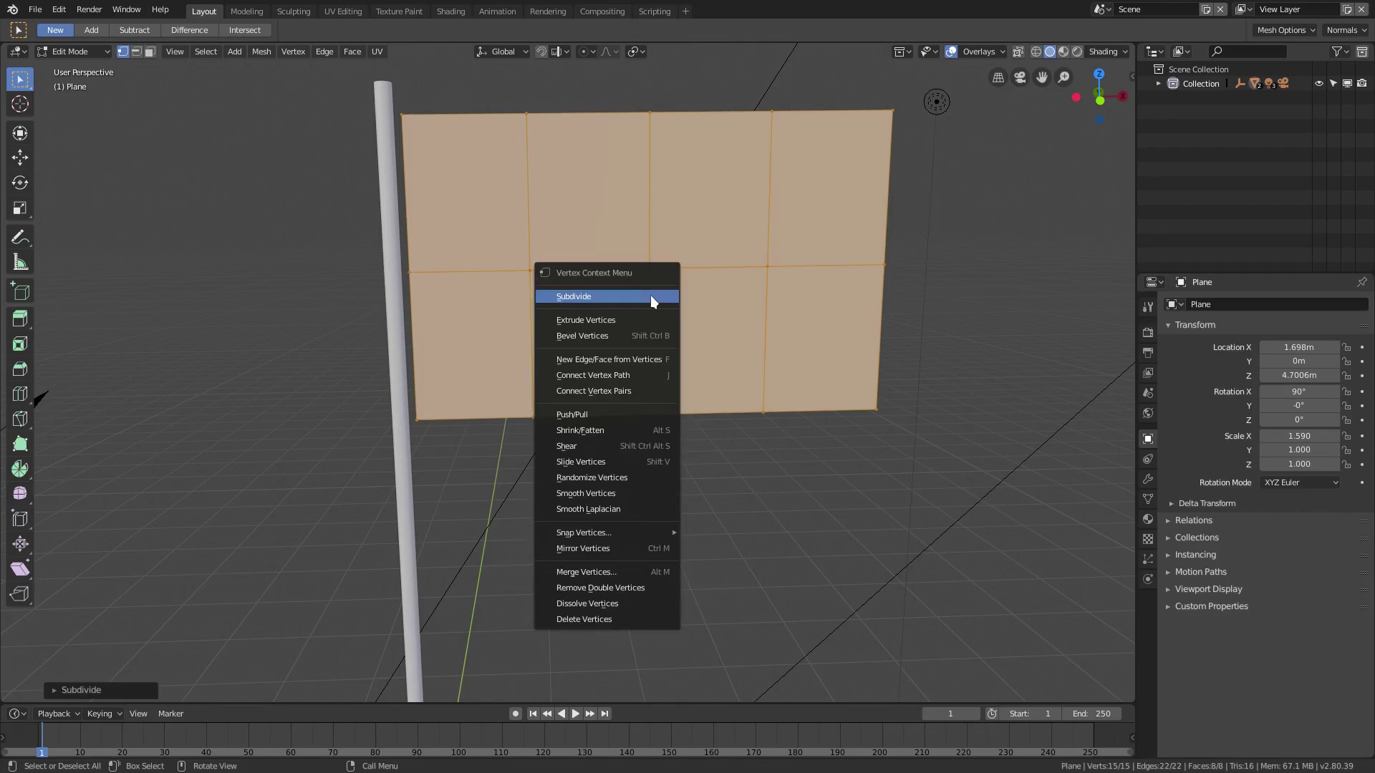
pyautogui.click(652, 296)
pyautogui.rightClick(652, 298)
pyautogui.click(651, 296)
pyautogui.rightClick(651, 296)
pyautogui.click(651, 297)
pyautogui.press('Tab')
pyautogui.keyDown('shift'); pyautogui.moveTo(666, 324); pyautogui.dragTo(681, 362, button='middle'); pyautogui.keyUp('shift')
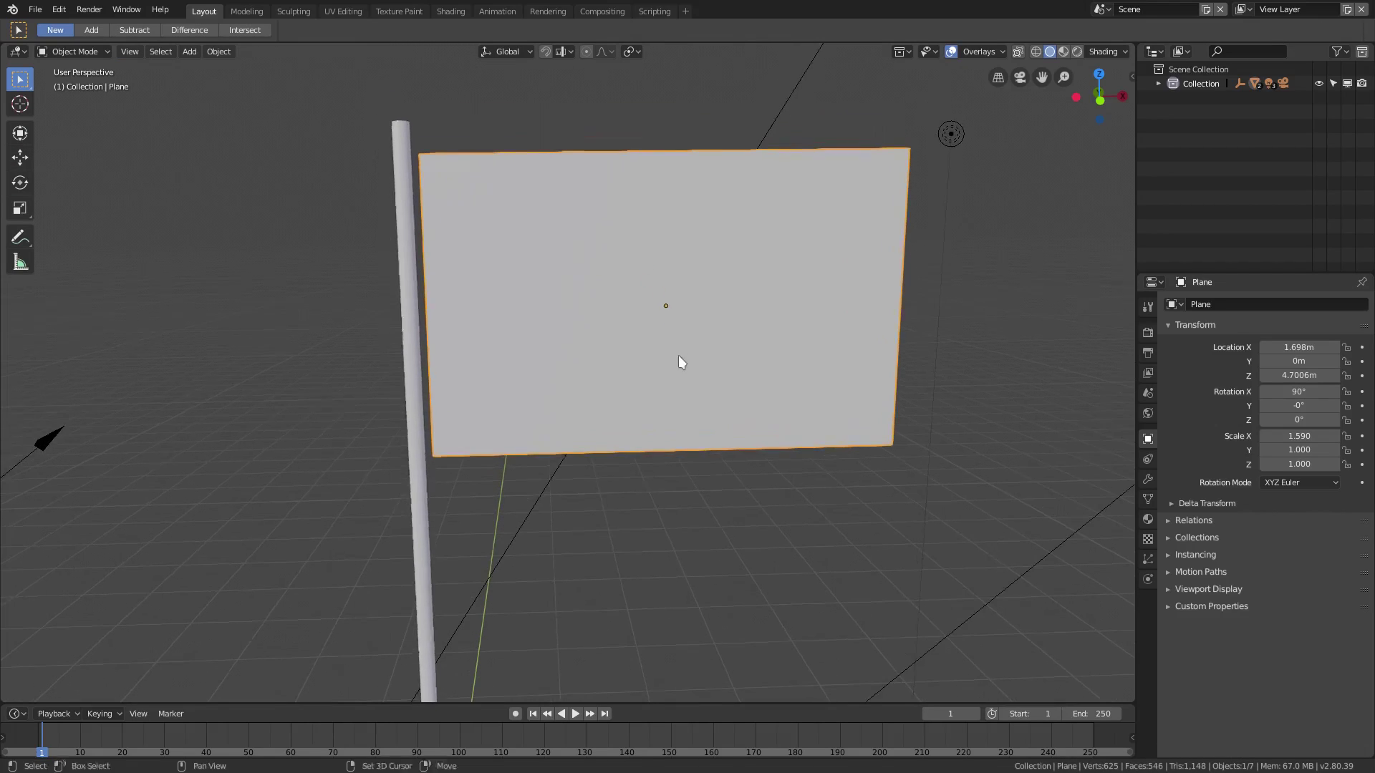
# Select the whole vertical edge loop on the flag's pole side
pyautogui.press('Tab')
pyautogui.scroll(2, 437, 279)
pyautogui.click(381, 269)
pyautogui.keyDown('alt'); pyautogui.click(379, 172); pyautogui.keyUp('alt')
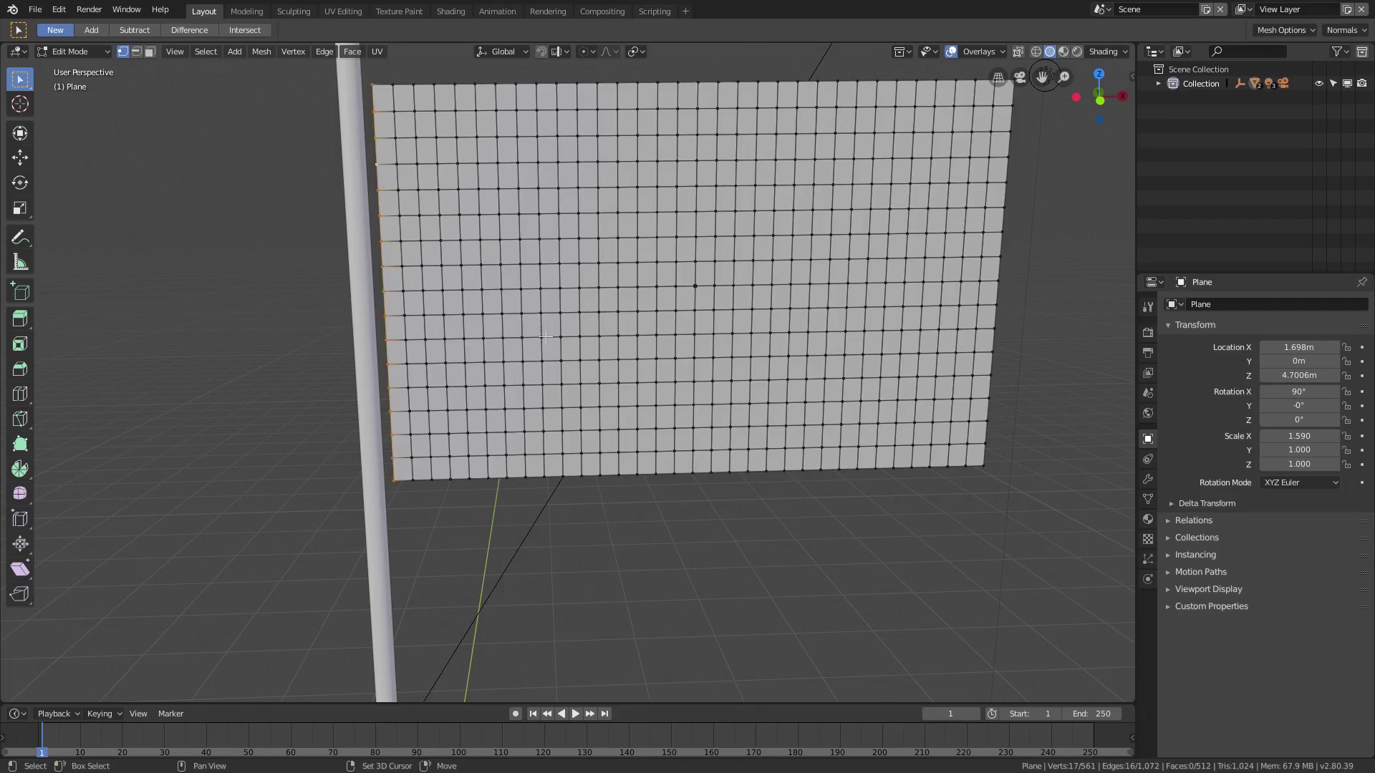
# Raise the flag to about 4.8 m in Z and shift it toward the pole to about 1.66 m in X
pyautogui.keyDown('shift'); pyautogui.moveTo(564, 328); pyautogui.dragTo(559, 420, button='middle'); pyautogui.keyUp('shift')
pyautogui.press('Tab')
pyautogui.press('g')
pyautogui.press('z')
pyautogui.click(764, 396)
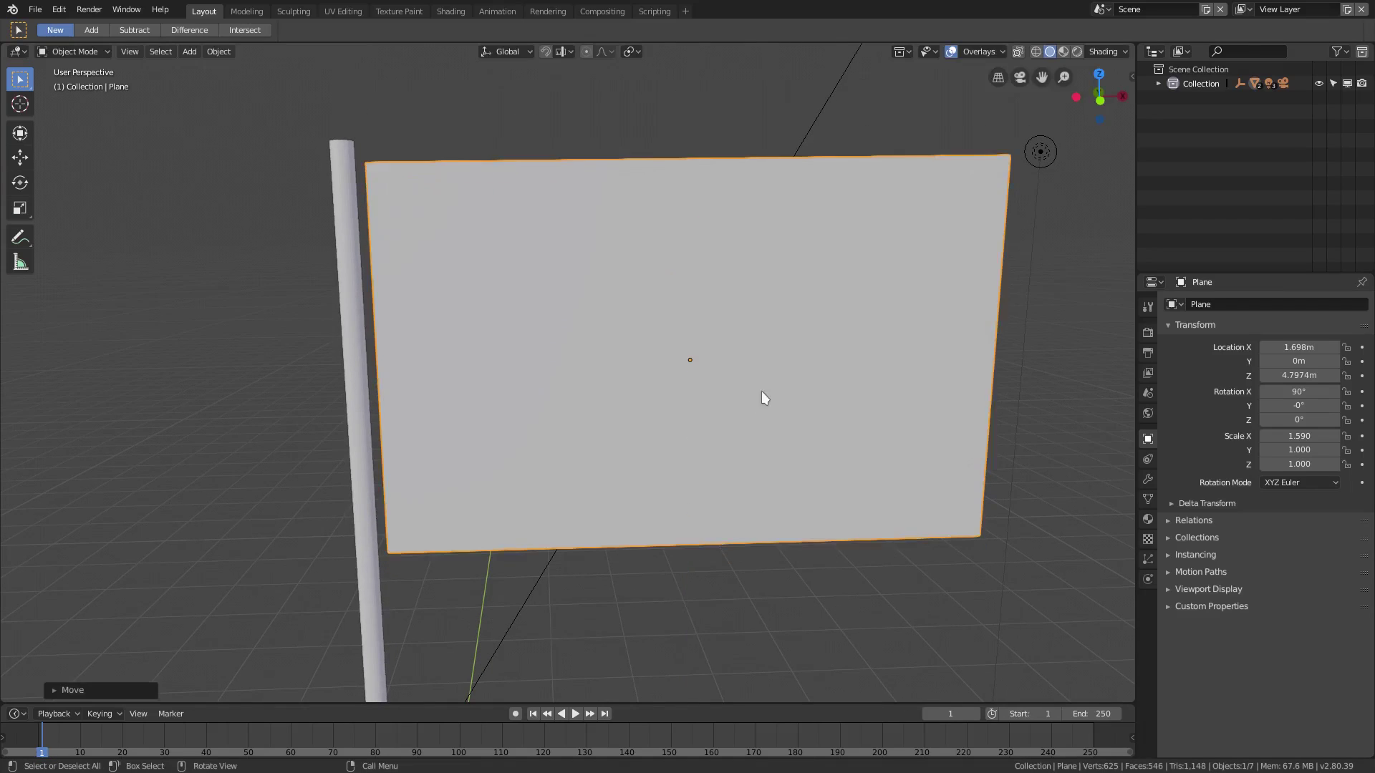
pyautogui.press('Tab')
pyautogui.press('Tab')
pyautogui.press('g')
pyautogui.press('x')
pyautogui.click(759, 378)
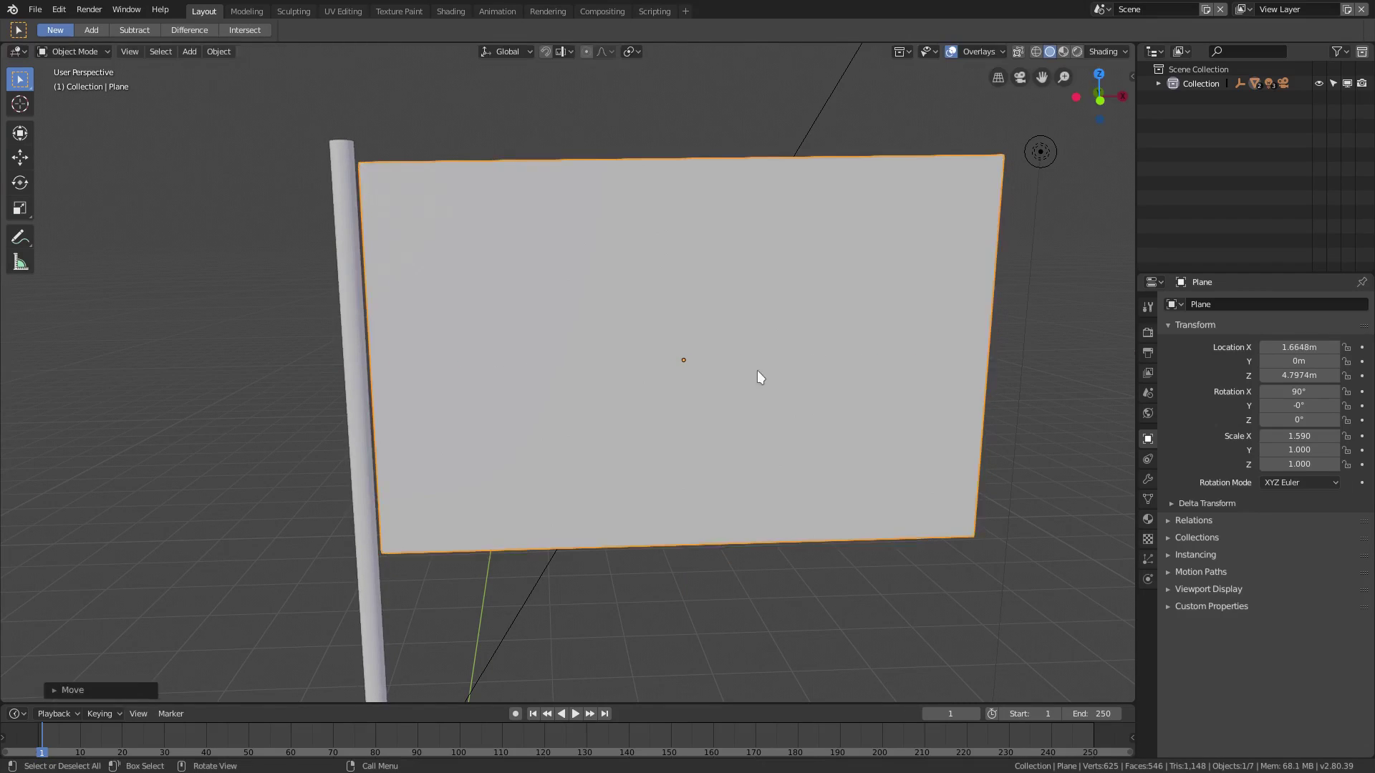
# Select the two end vertices at both the upper and lower corners of the flag's pole-side edge
pyautogui.press('Tab')
pyautogui.moveTo(758, 378); pyautogui.dragTo(520, 342, button='middle')
pyautogui.scroll(2, 459, 251)
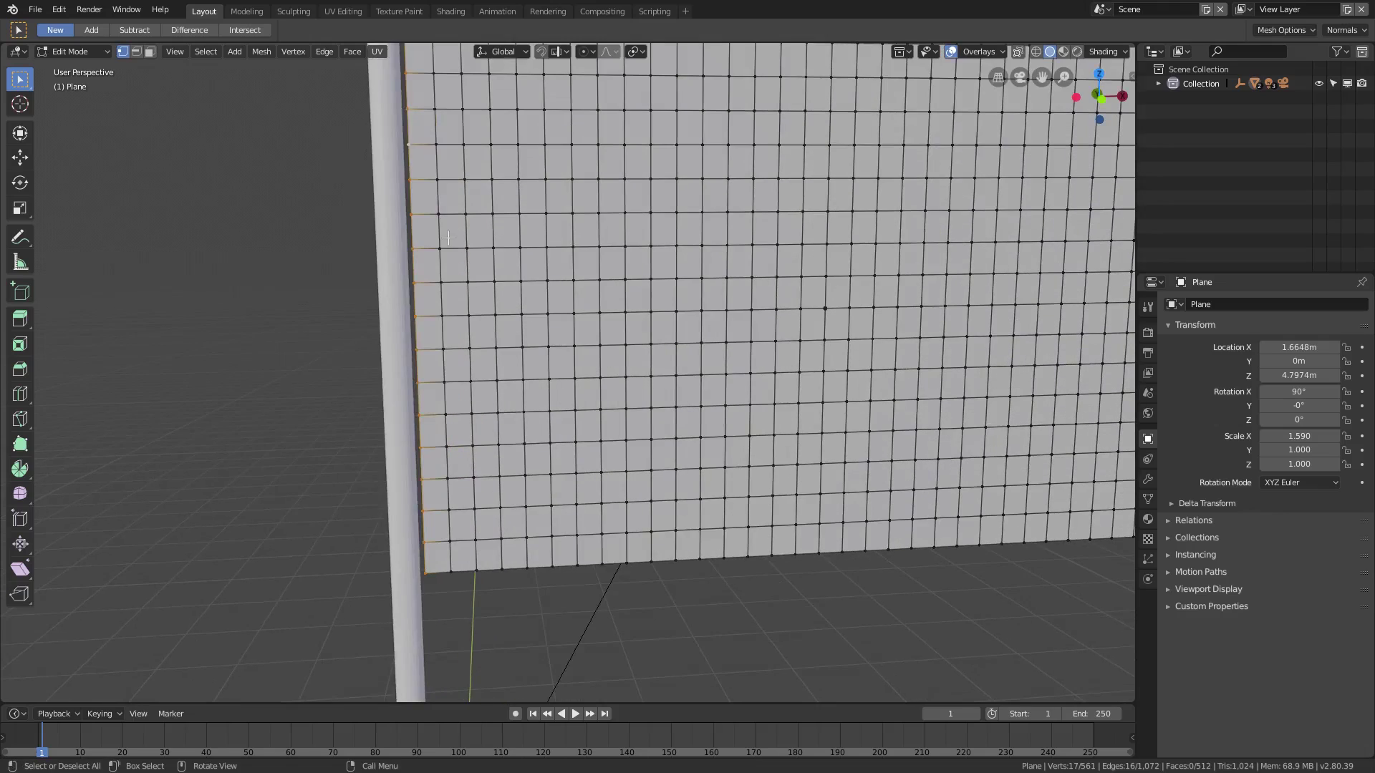
pyautogui.keyDown('shift'); pyautogui.moveTo(452, 208); pyautogui.dragTo(485, 208, button='middle'); pyautogui.keyUp('shift')
pyautogui.click(485, 208)
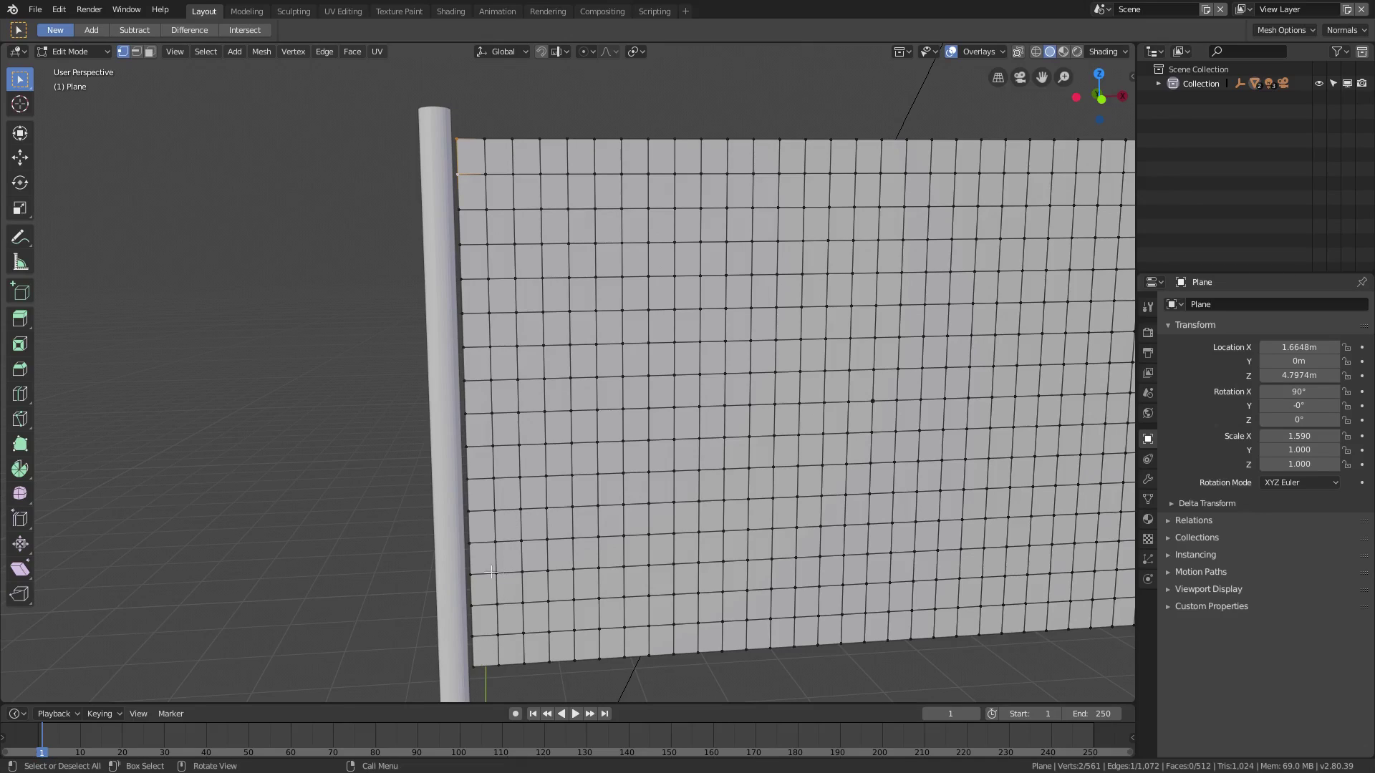
pyautogui.keyDown('ctrl'); pyautogui.click(477, 666); pyautogui.keyUp('ctrl')
pyautogui.hotkey('ctrl', 'z')
pyautogui.keyDown('shift'); pyautogui.click(470, 635); pyautogui.keyUp('shift')
# Create a vertex group on the flag, assign the four selected pole-side corner vertices to it, and return to Object Mode
pyautogui.click(1148, 459)
pyautogui.click(1148, 479)
pyautogui.click(1149, 499)
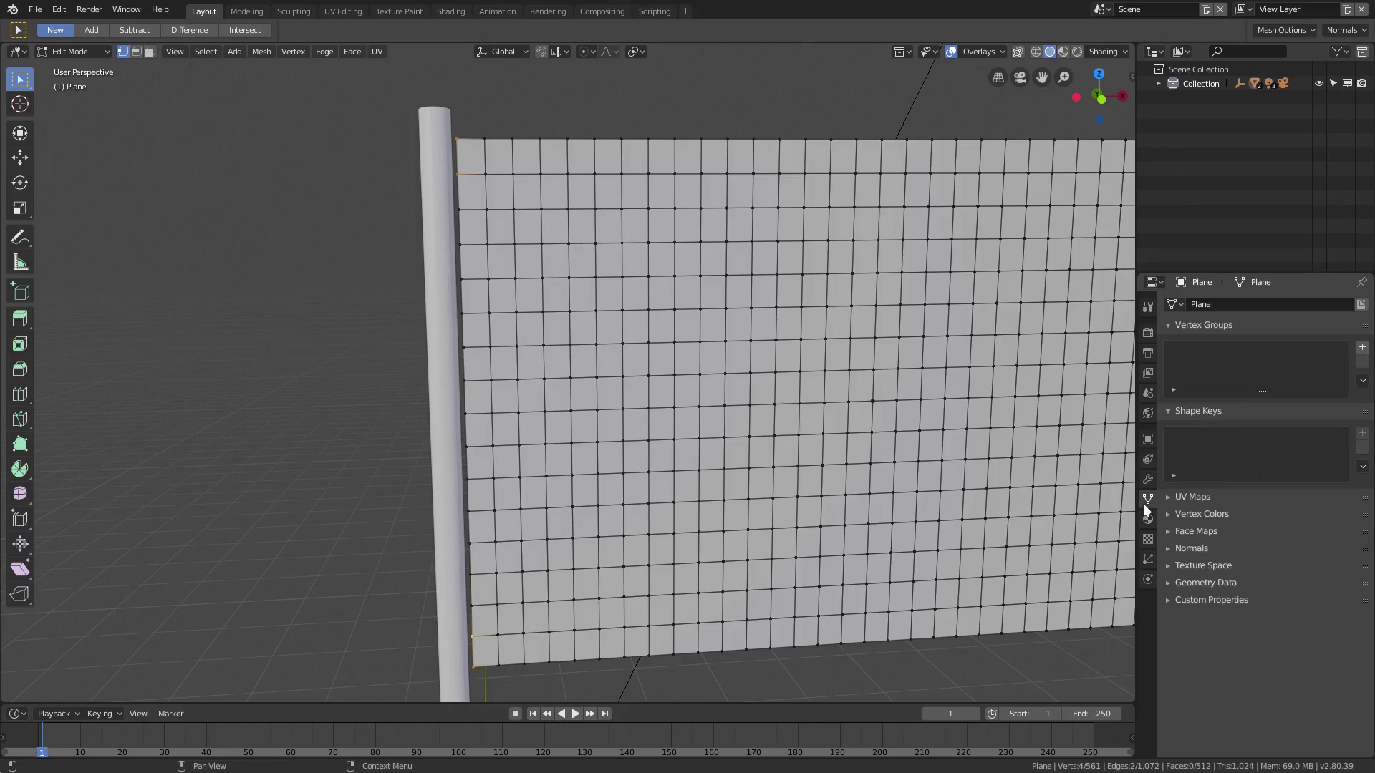
pyautogui.click(1362, 348)
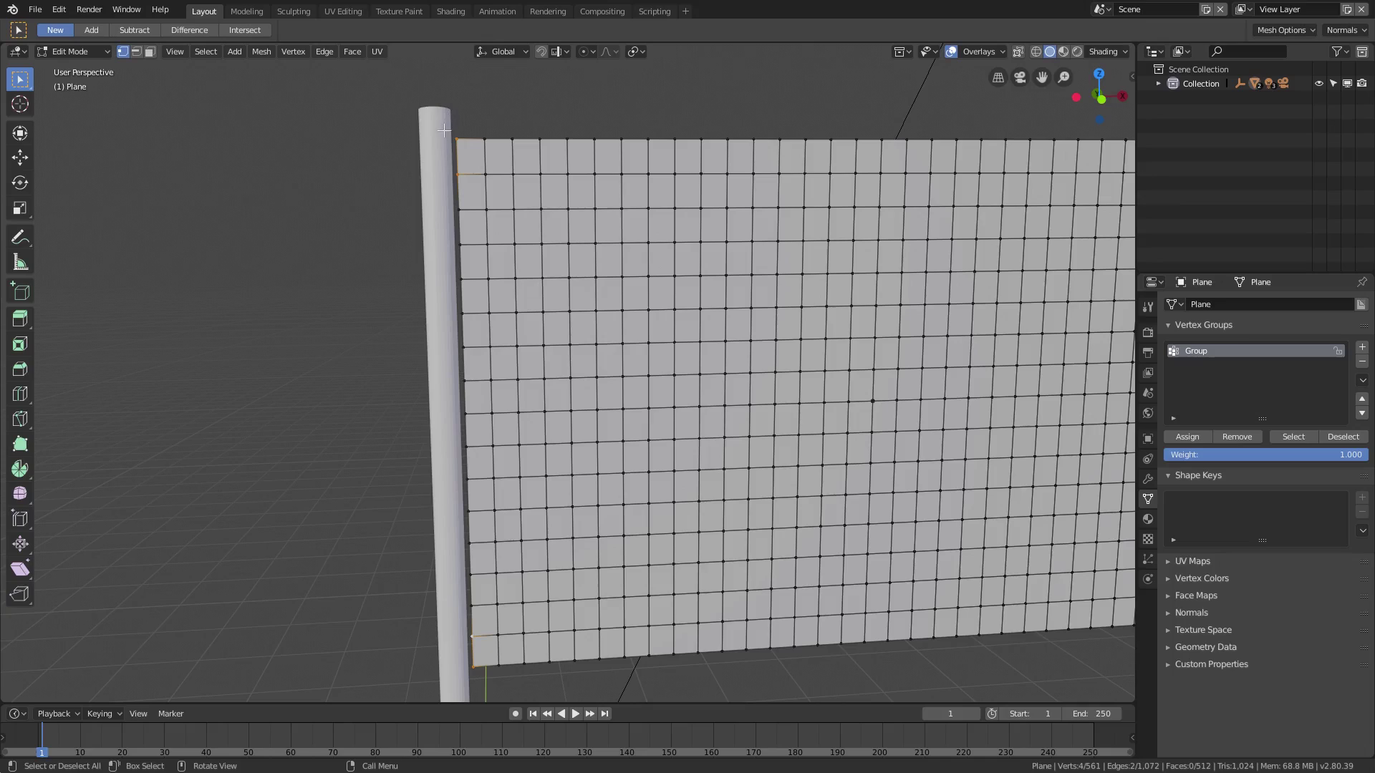
pyautogui.press('Tab')
pyautogui.scroll(-2, 376, 365)
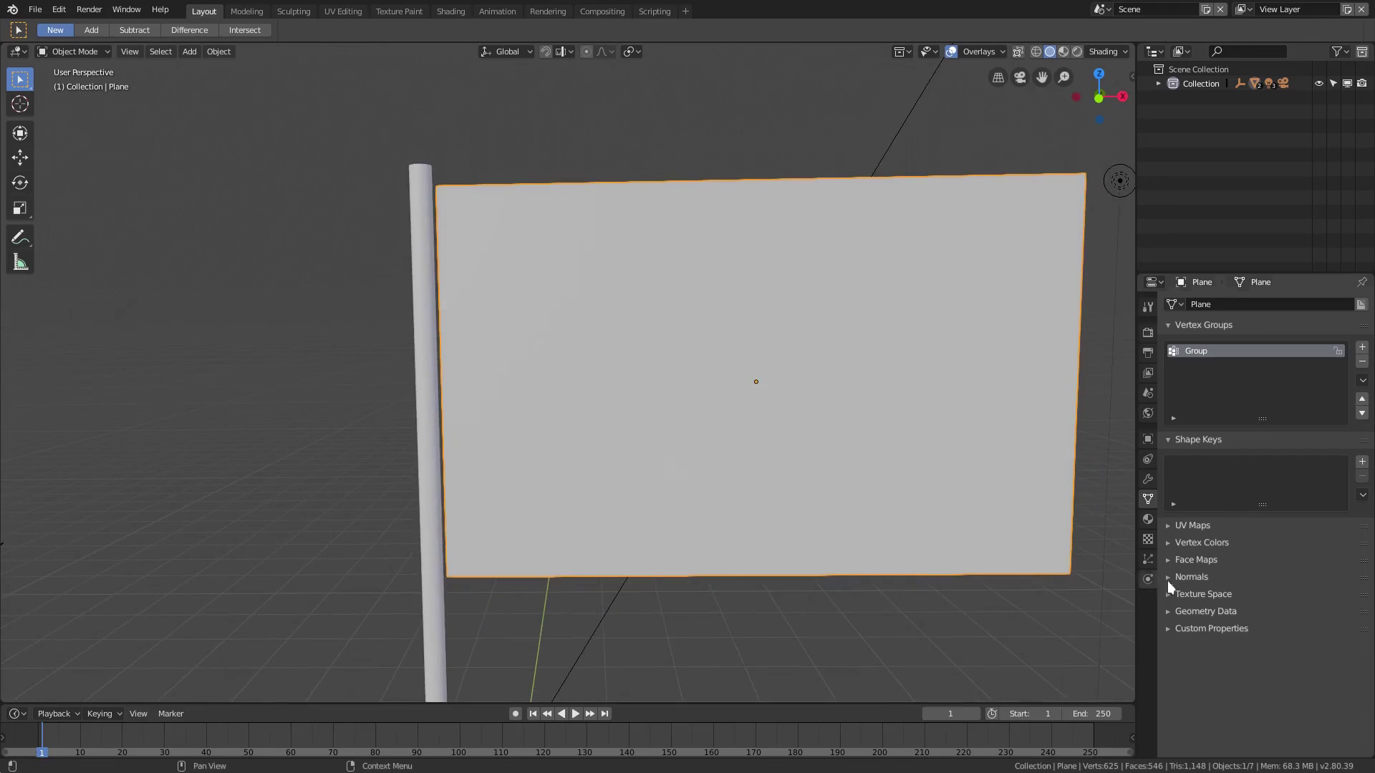
# Enable cloth physics on the flag and pin its shape to the vertex group named Group
pyautogui.click(1148, 581)
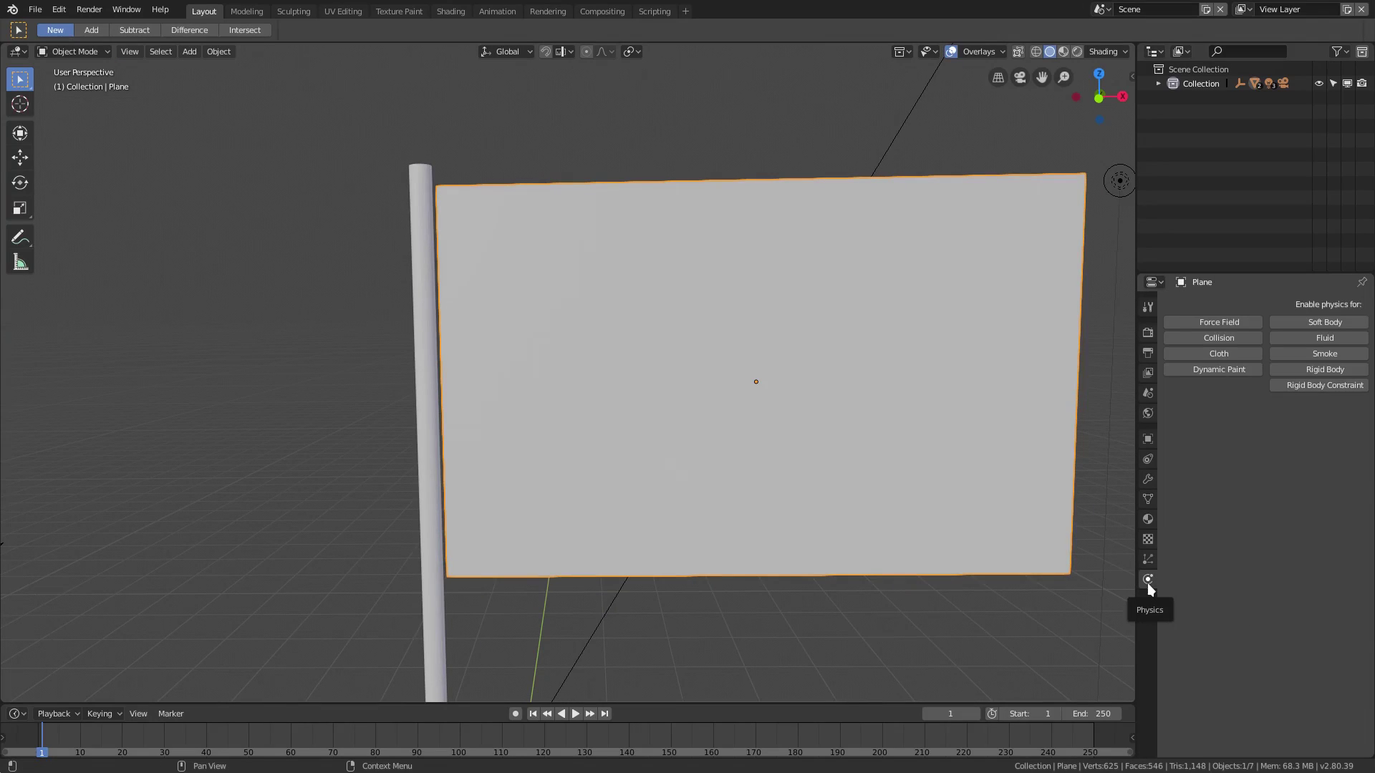
pyautogui.click(1245, 353)
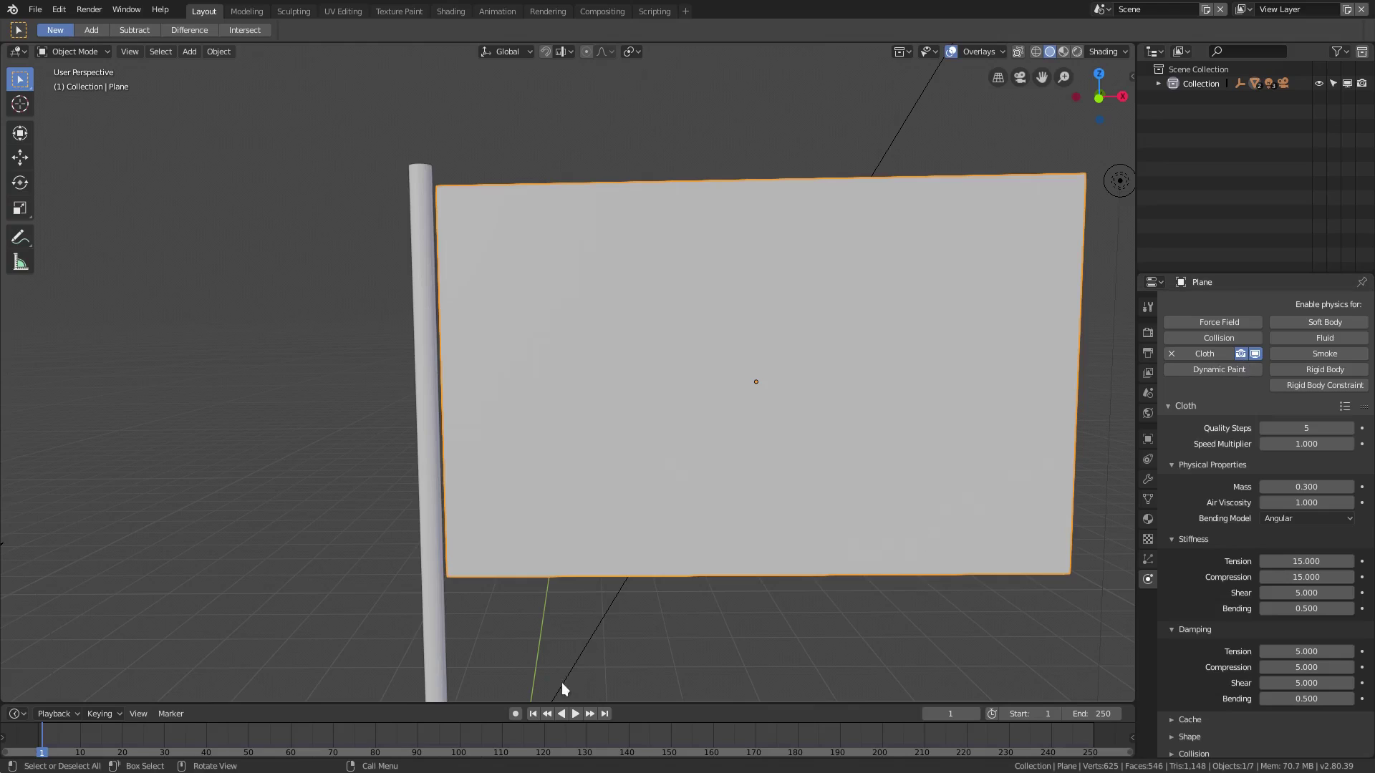
pyautogui.scroll(-3, 1077, 637)
pyautogui.scroll(-2, 1289, 546)
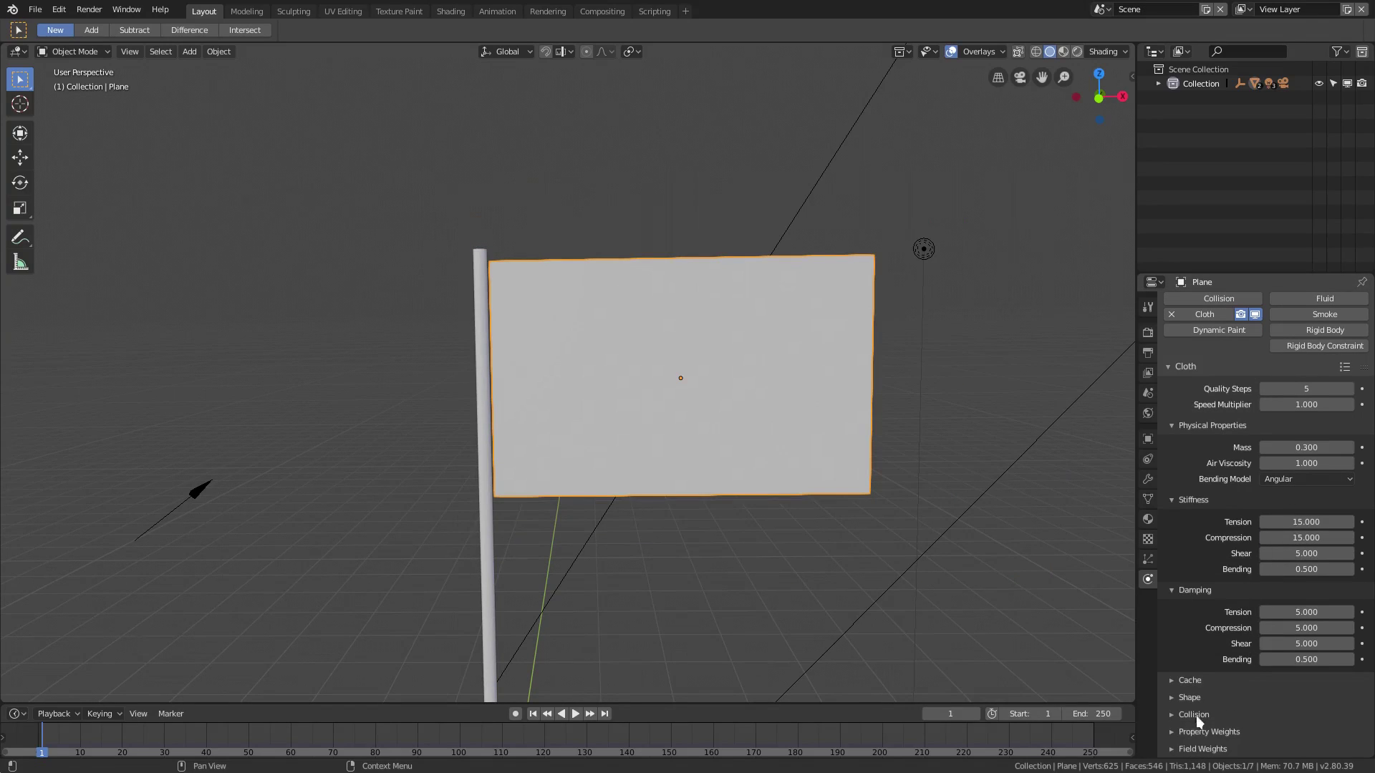
pyautogui.click(1190, 698)
pyautogui.scroll(-4, 1194, 699)
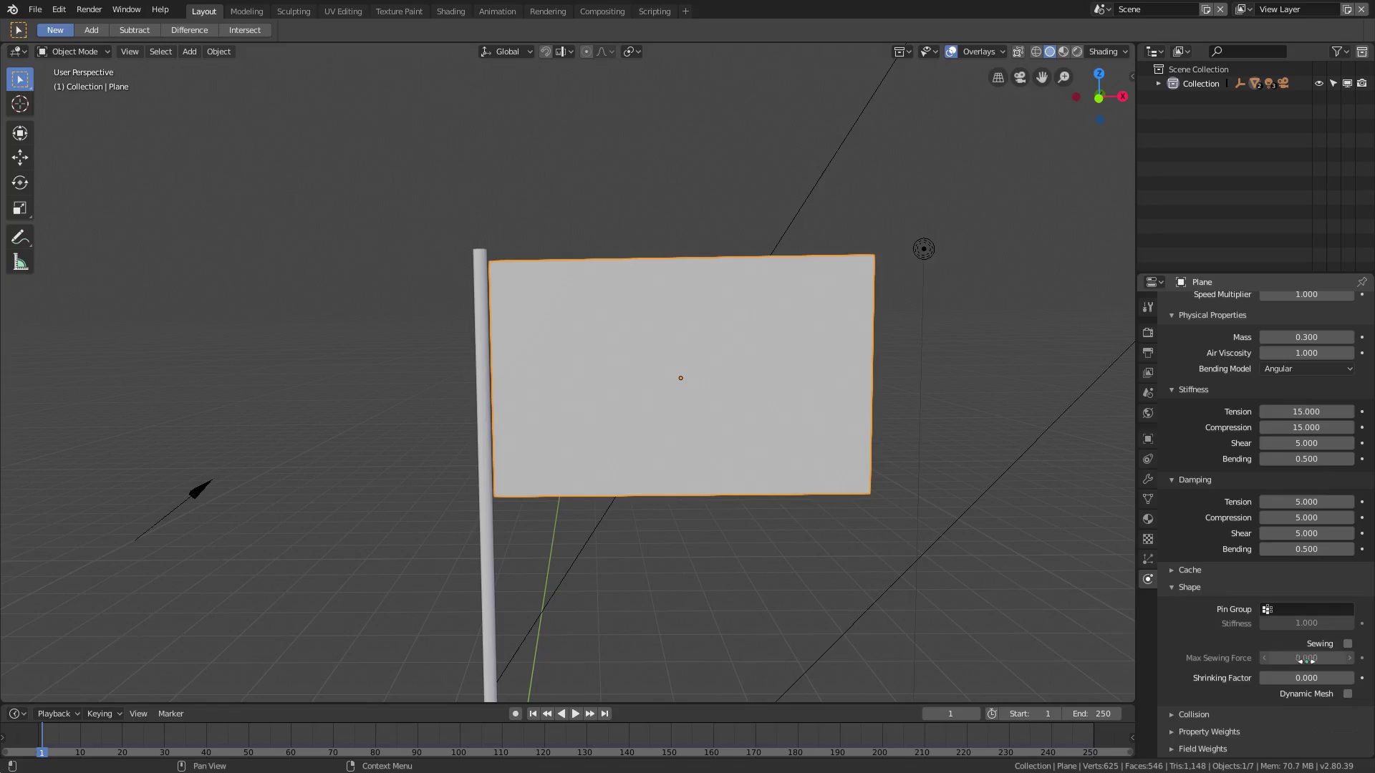
pyautogui.click(1305, 609)
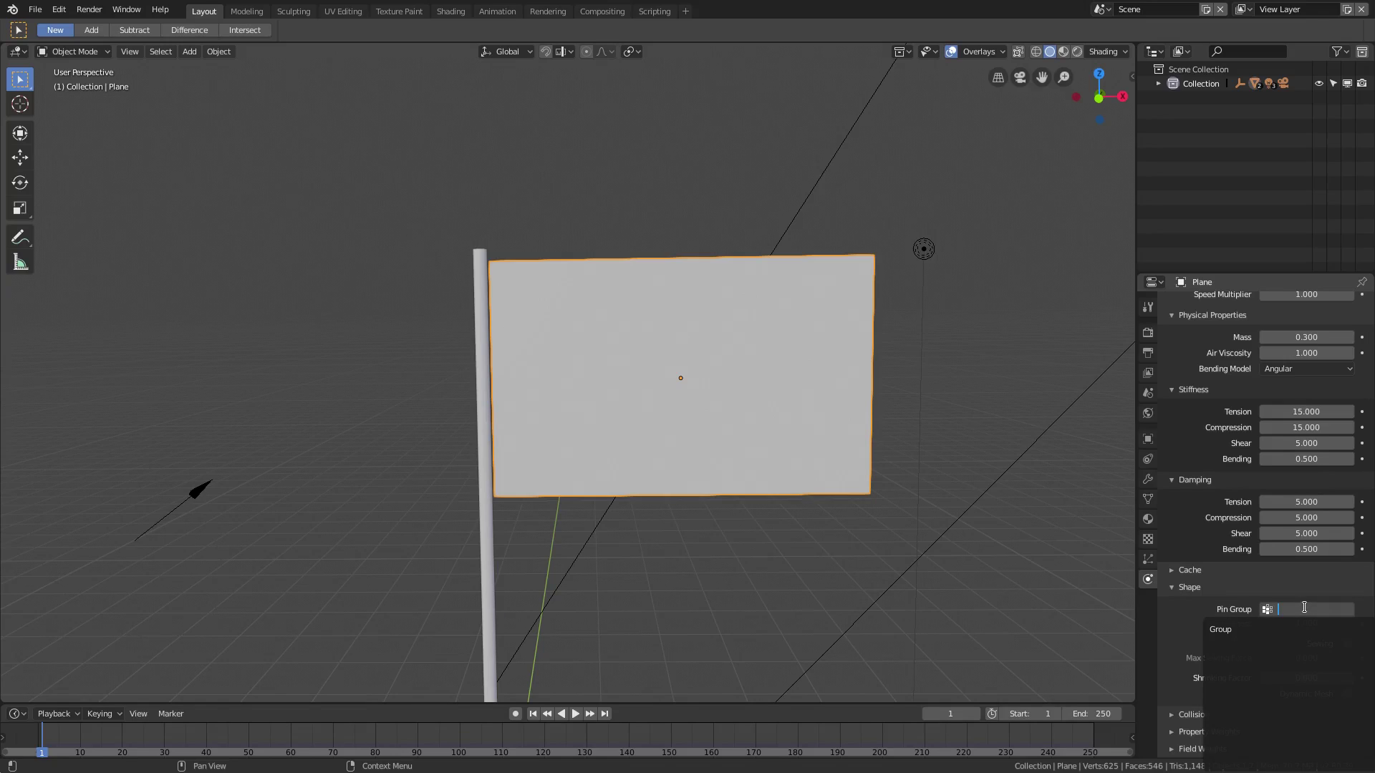
pyautogui.click(1246, 631)
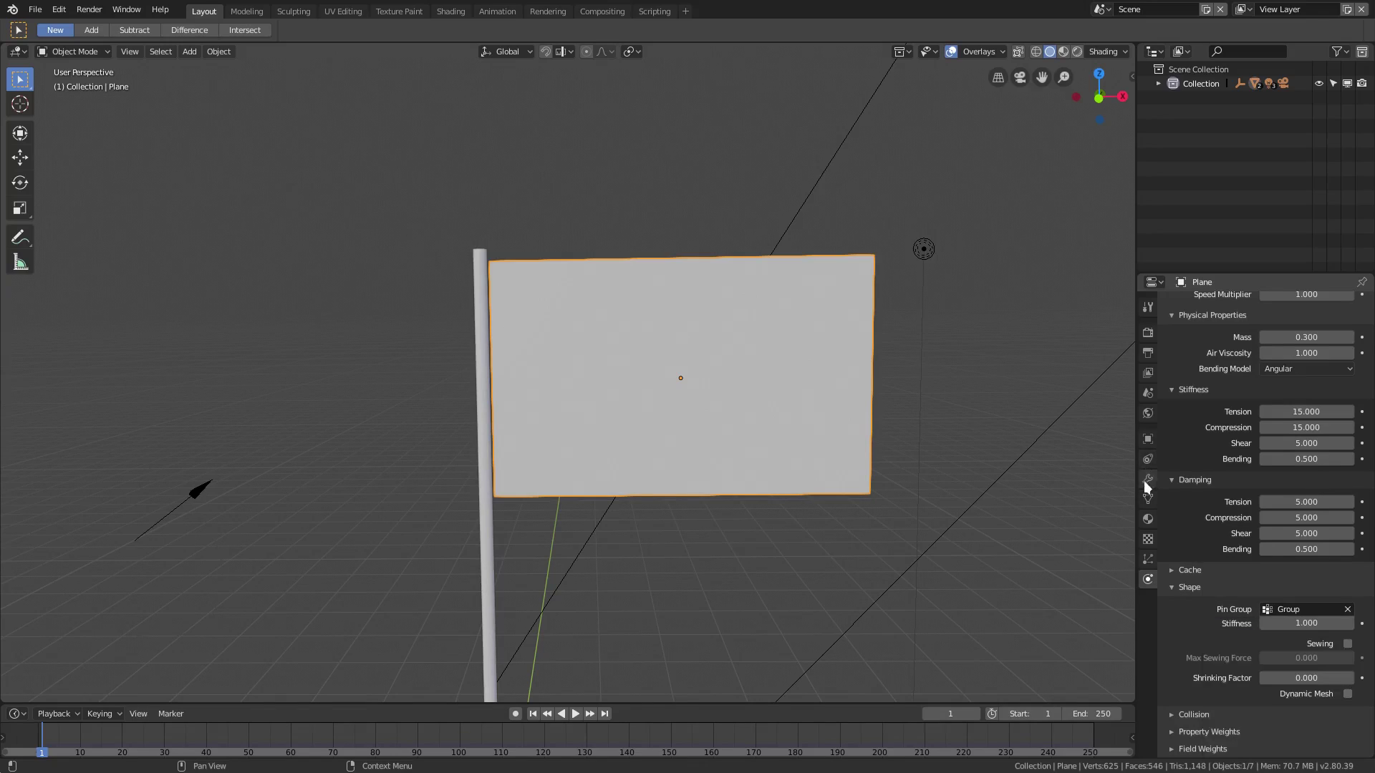
# Rename the flag's vertex group to "flag group" and return to the cloth physics settings
pyautogui.click(1148, 499)
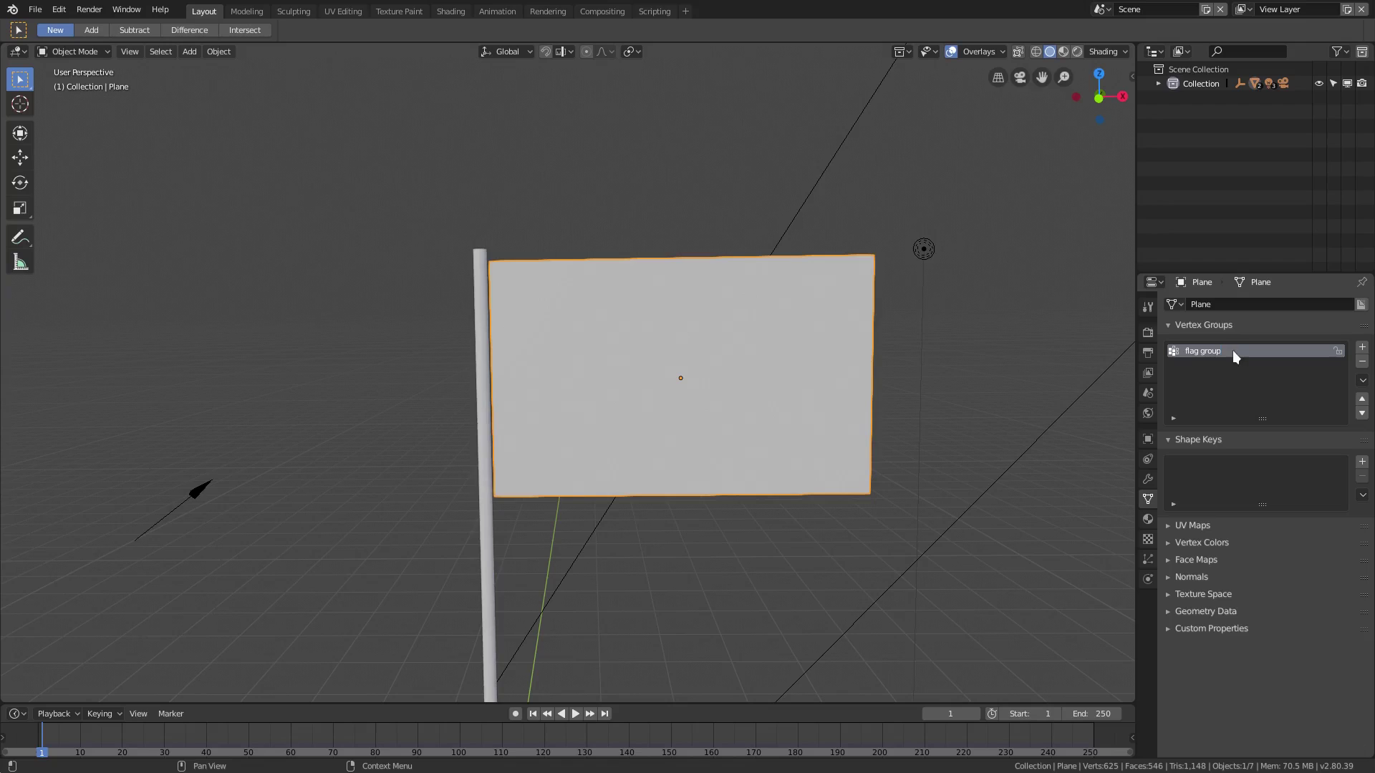
pyautogui.scroll(3, 787, 444)
pyautogui.hscroll(2, 975, 490)
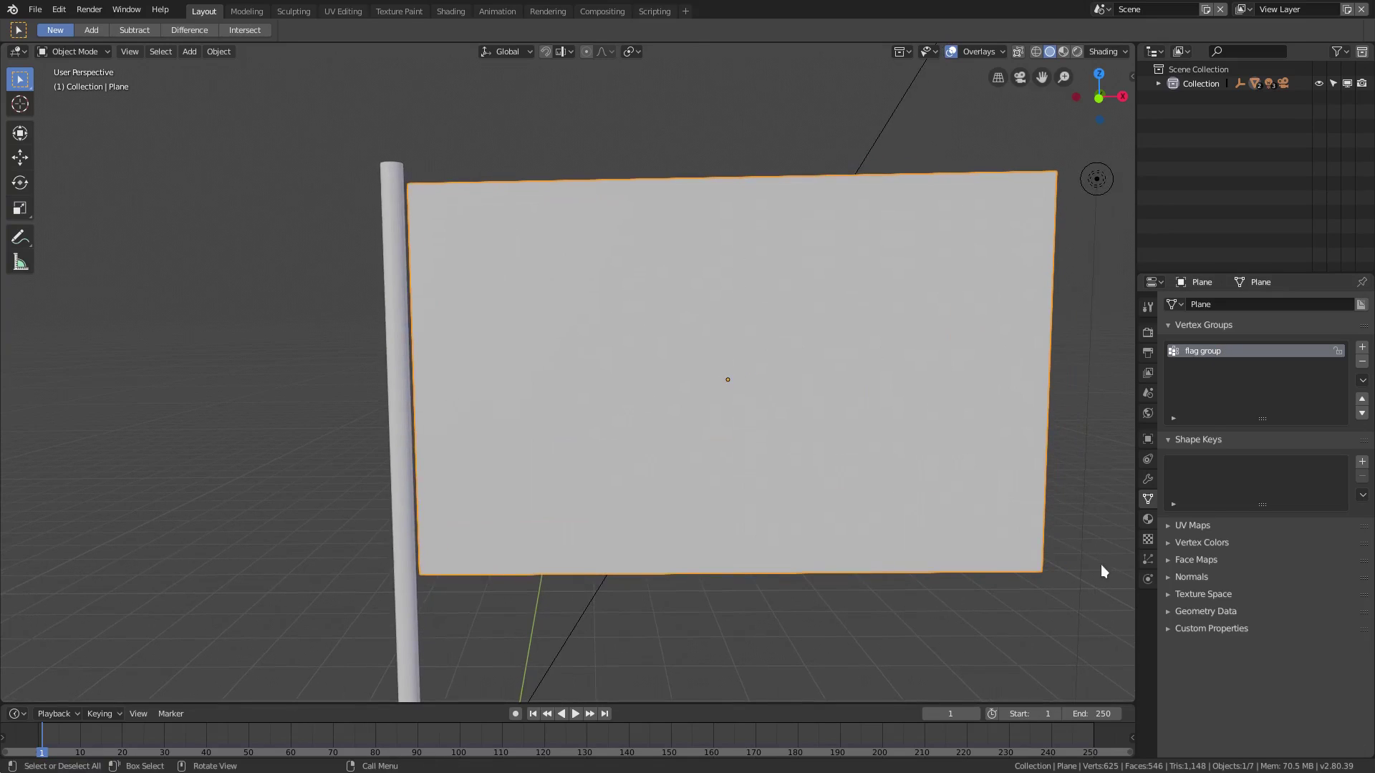
pyautogui.click(1148, 580)
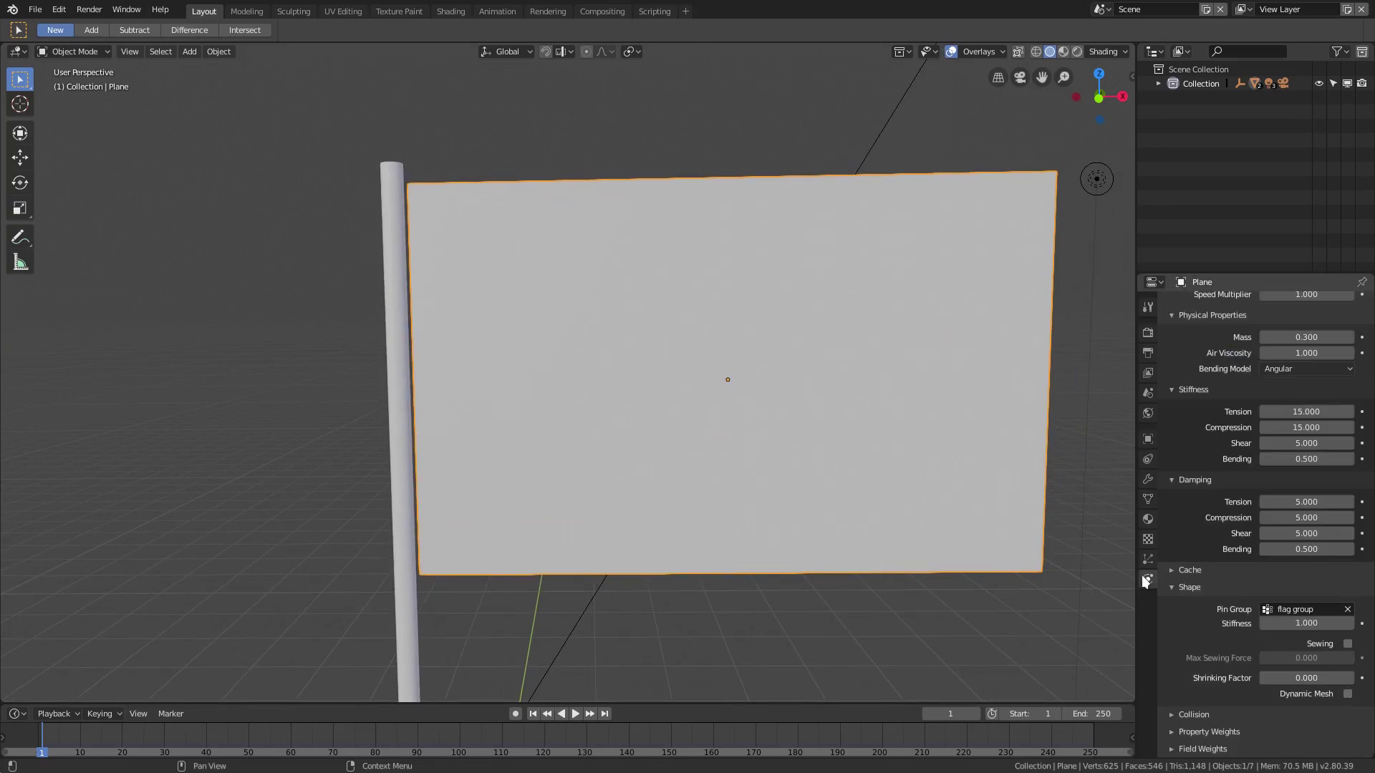
# Play the pinned flag's wind simulation twice and rewind to the first frame each time
pyautogui.click(576, 714)
pyautogui.scroll(-3, 638, 654)
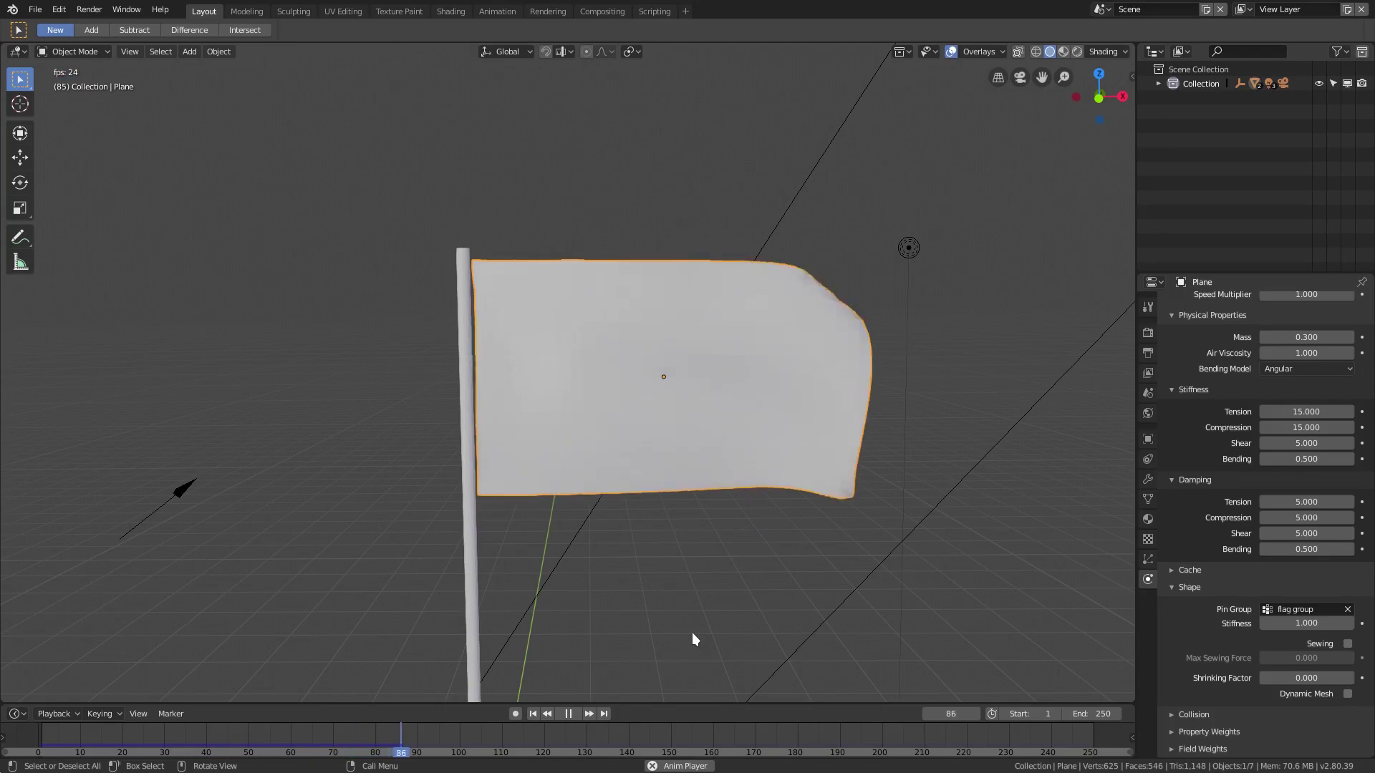
pyautogui.scroll(-3, 679, 577)
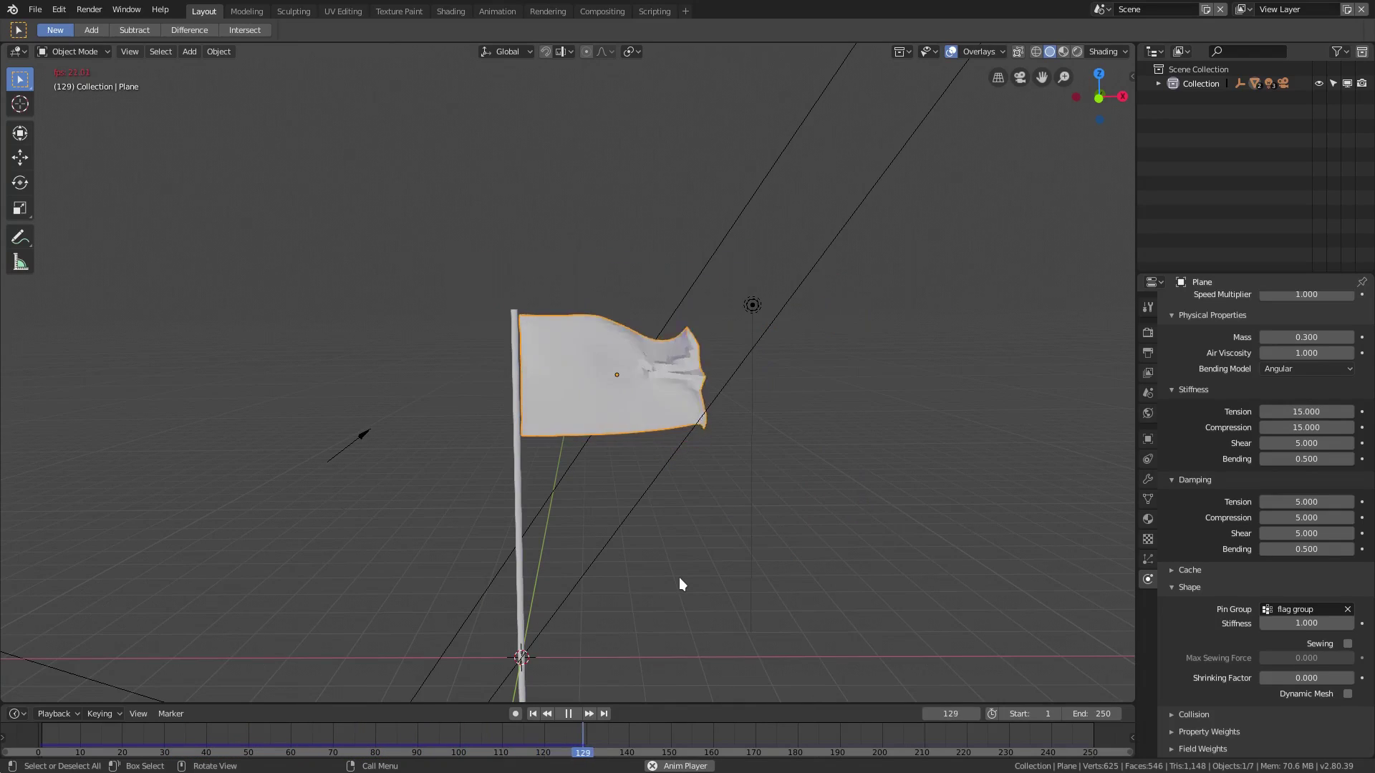
pyautogui.scroll(3, 679, 578)
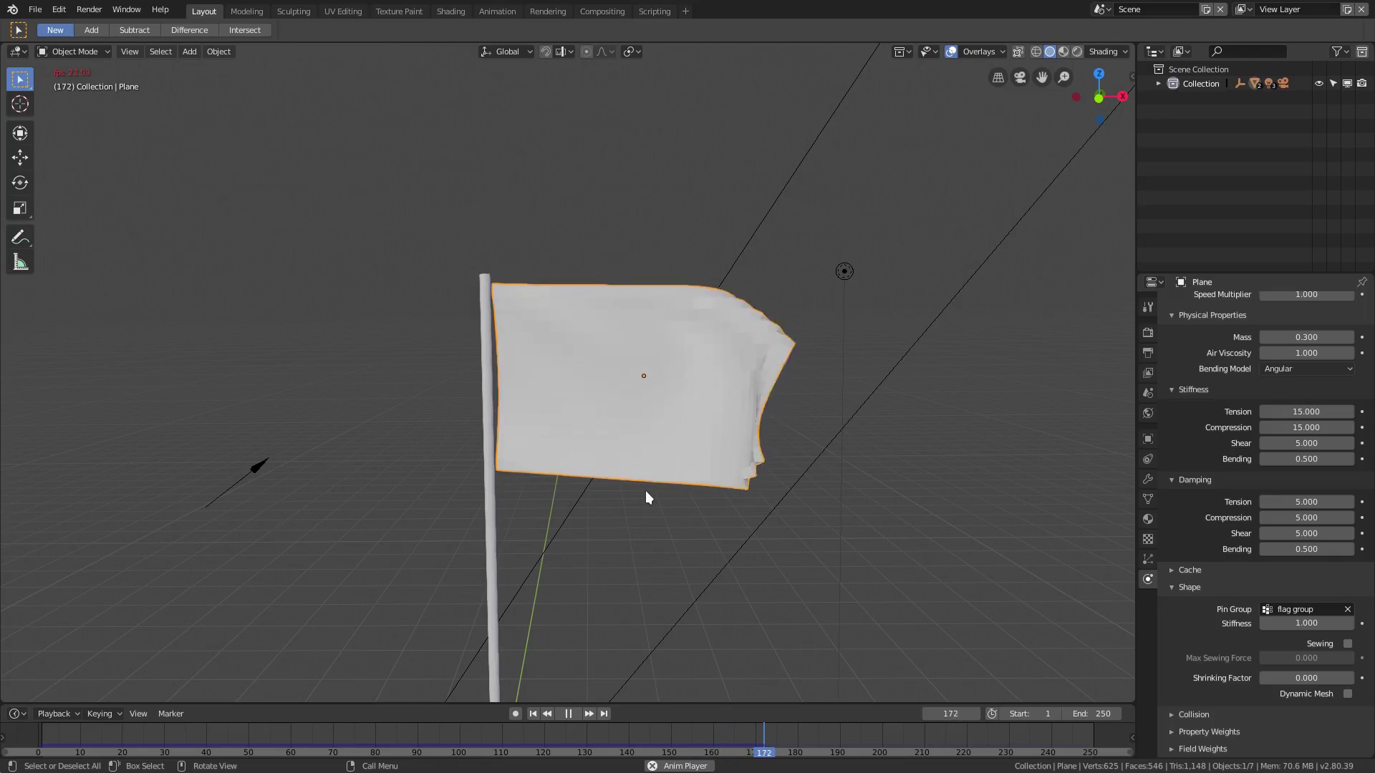
pyautogui.press('space')
pyautogui.click(535, 714)
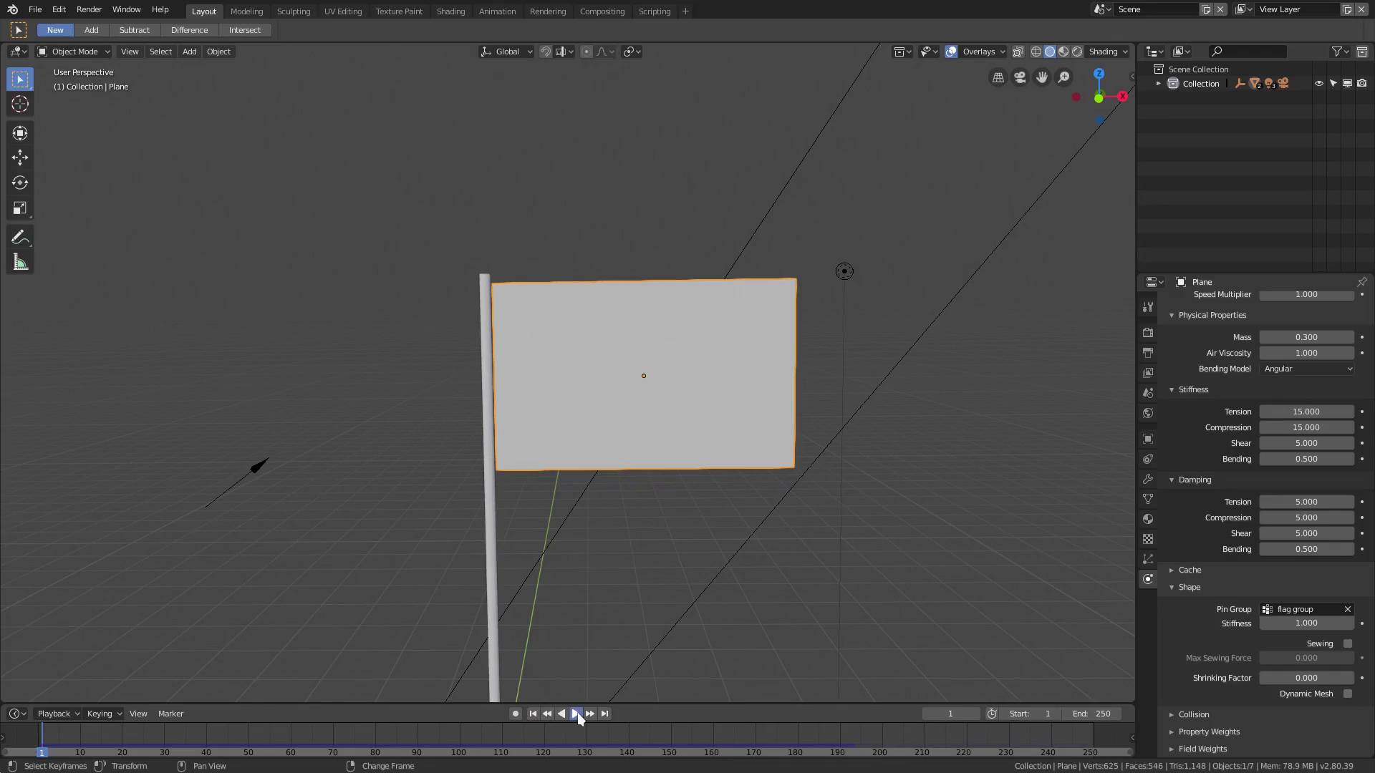
pyautogui.click(576, 714)
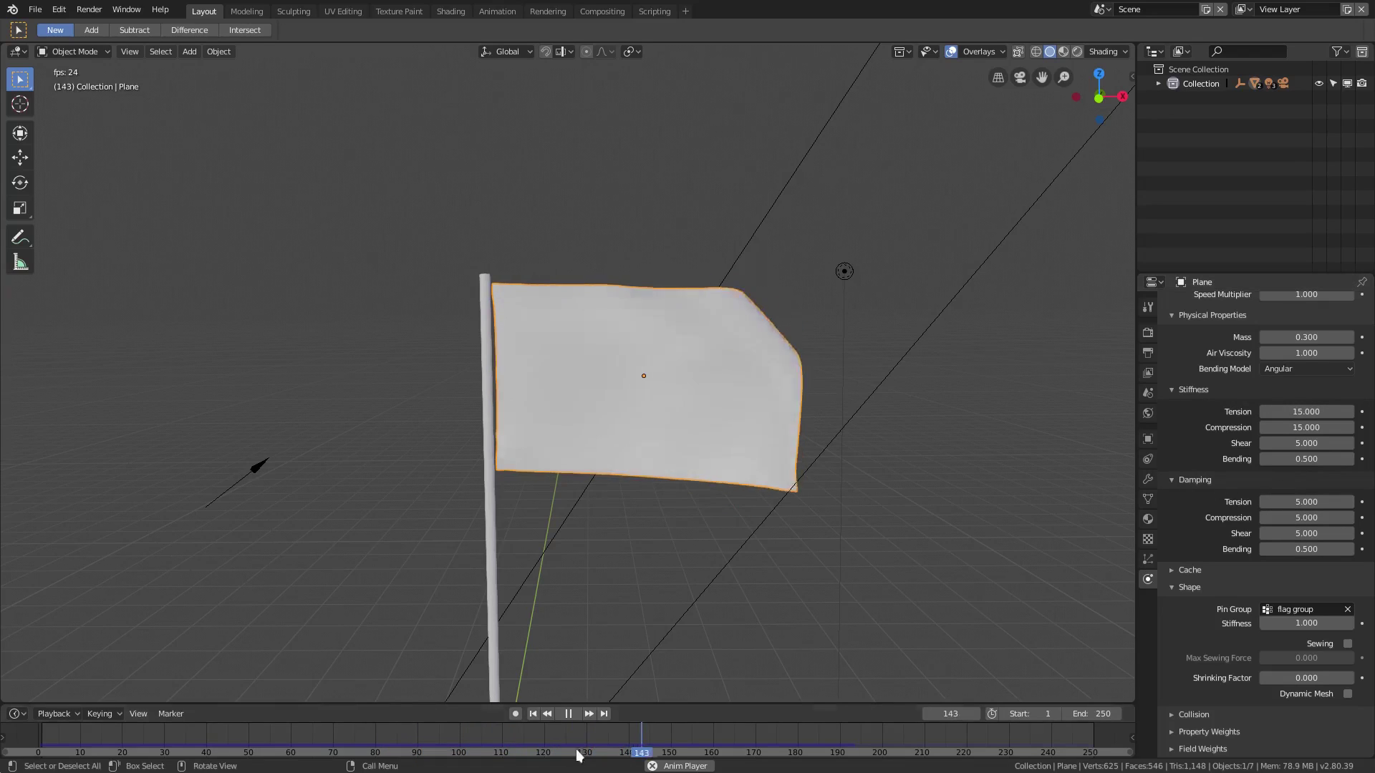
pyautogui.click(566, 714)
pyautogui.click(532, 714)
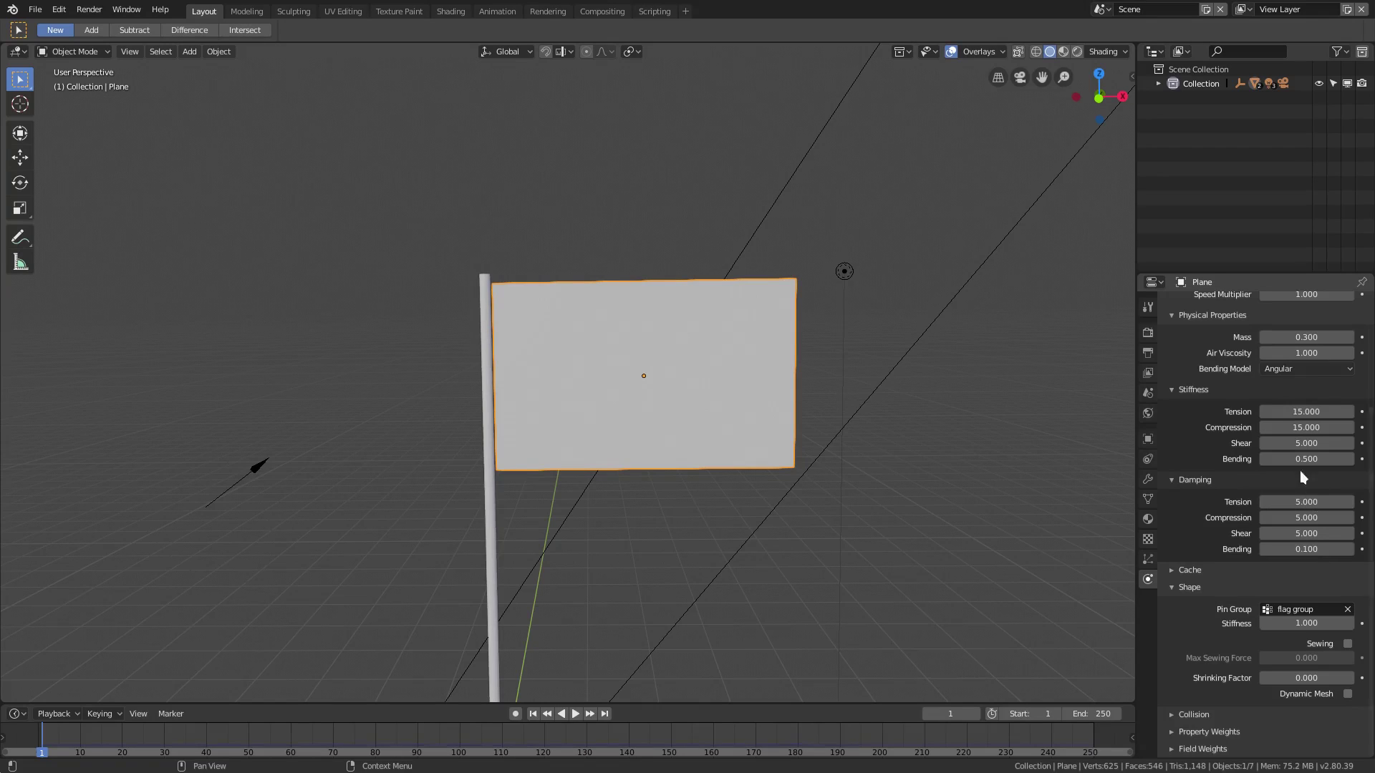
# Set the cloth's bending stiffness and bending damping to 0.1 and its tension stiffness to 5, and enable Dynamic Mesh
pyautogui.press('BackSpace')
pyautogui.click(1300, 412)
pyautogui.press('Return')
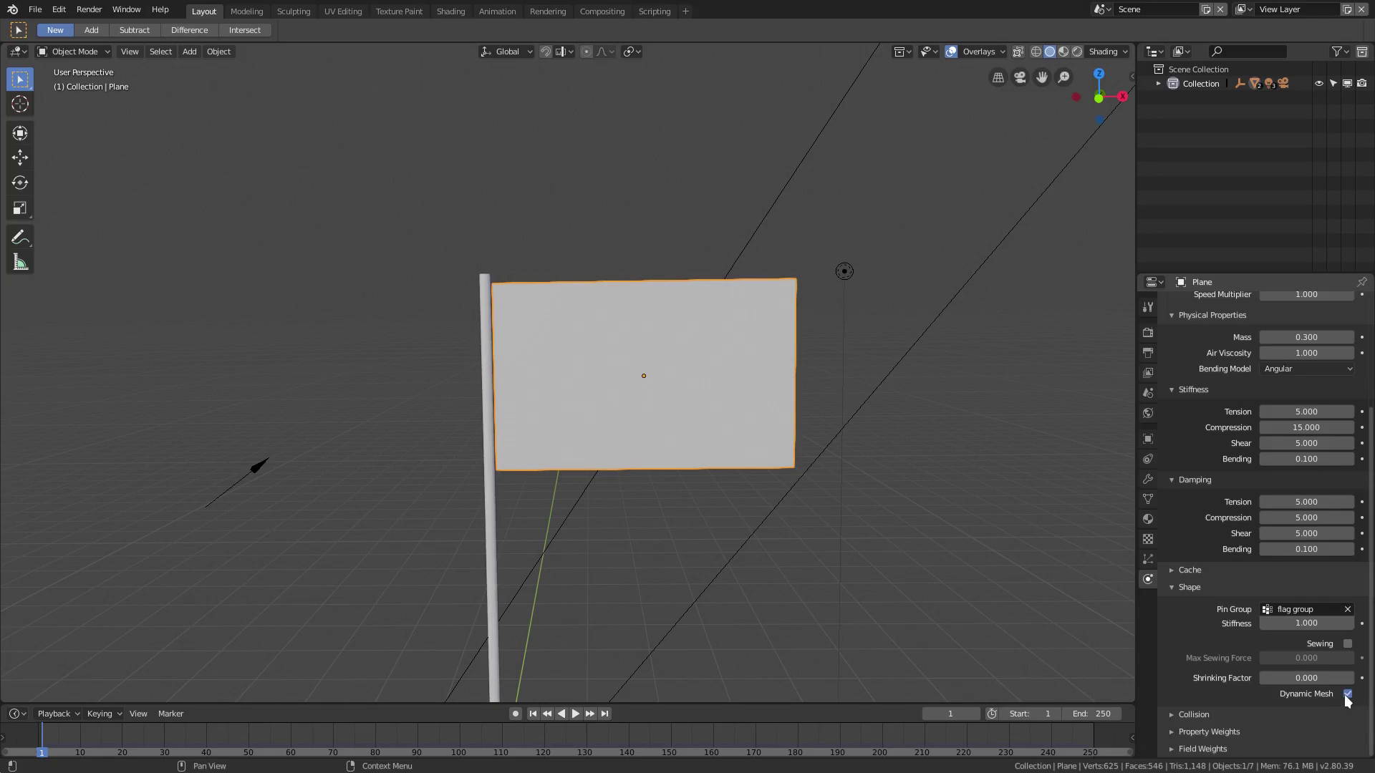
# Review the cloth's collision settings and replay the simulation to examine how the flag waves
pyautogui.click(1232, 714)
pyautogui.scroll(-6, 1223, 664)
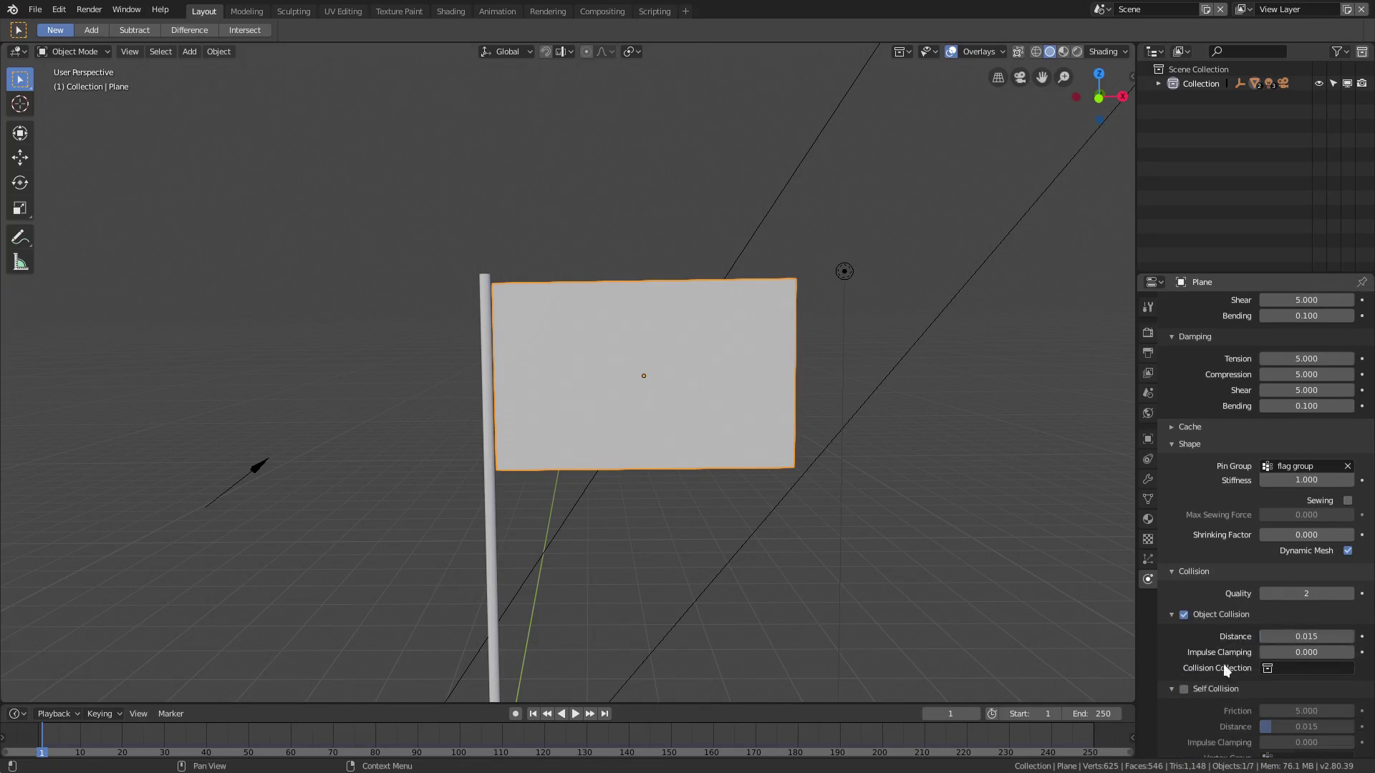
pyautogui.click(1219, 642)
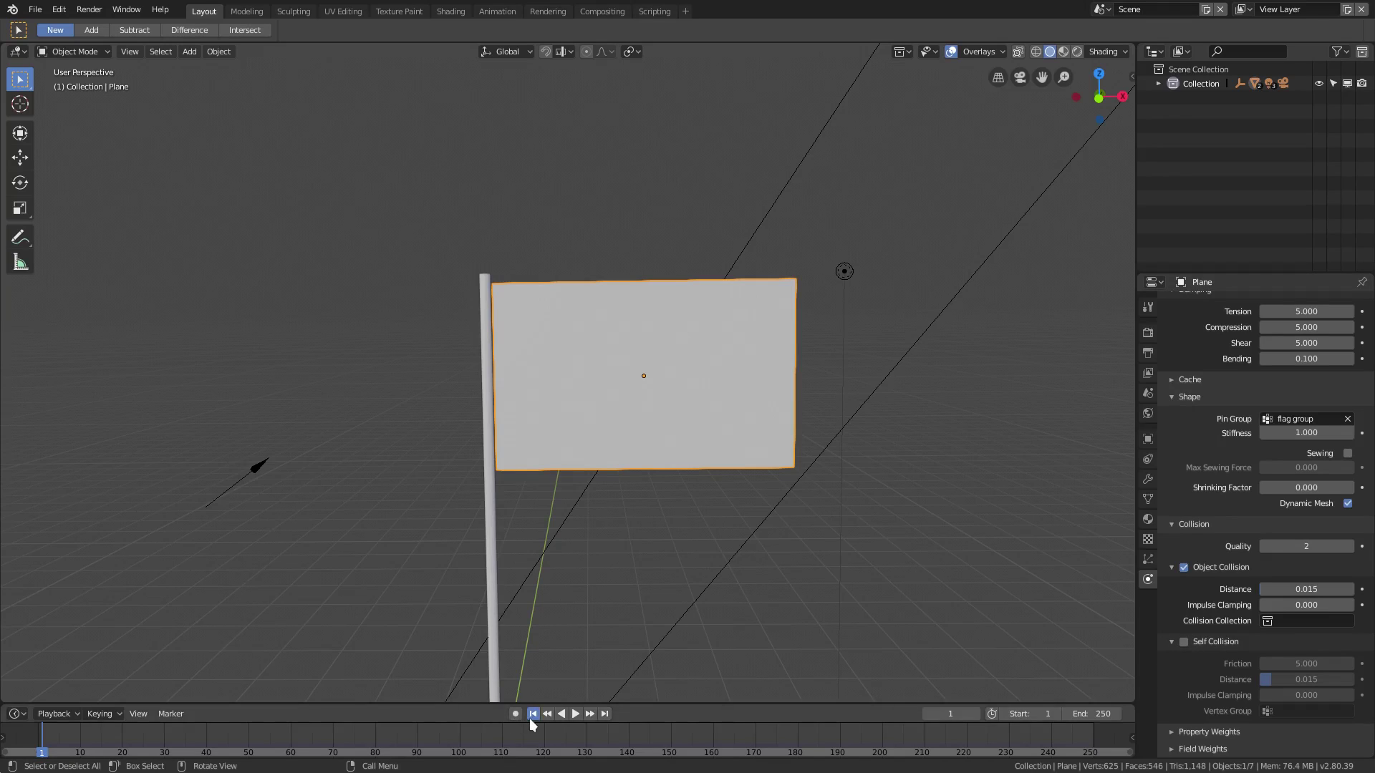
pyautogui.click(574, 714)
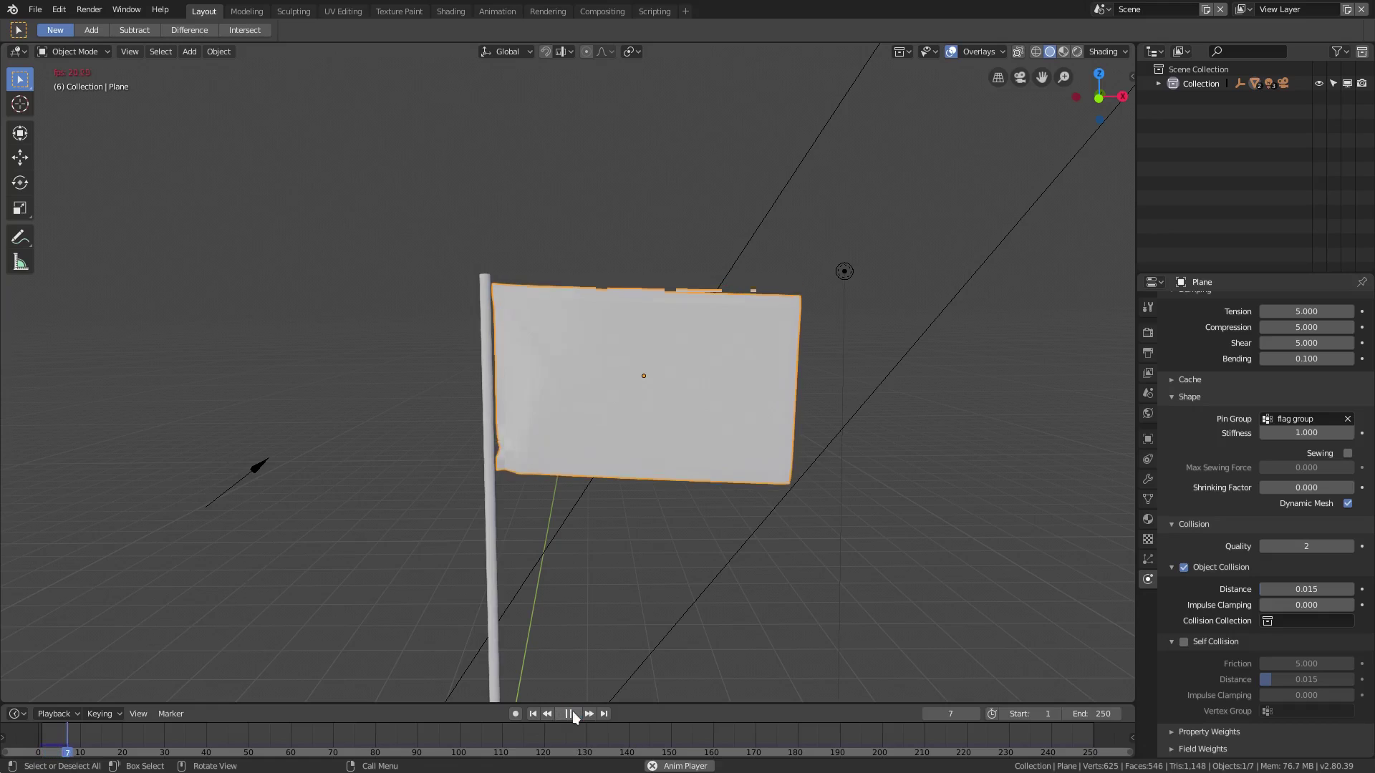
pyautogui.scroll(6, 629, 629)
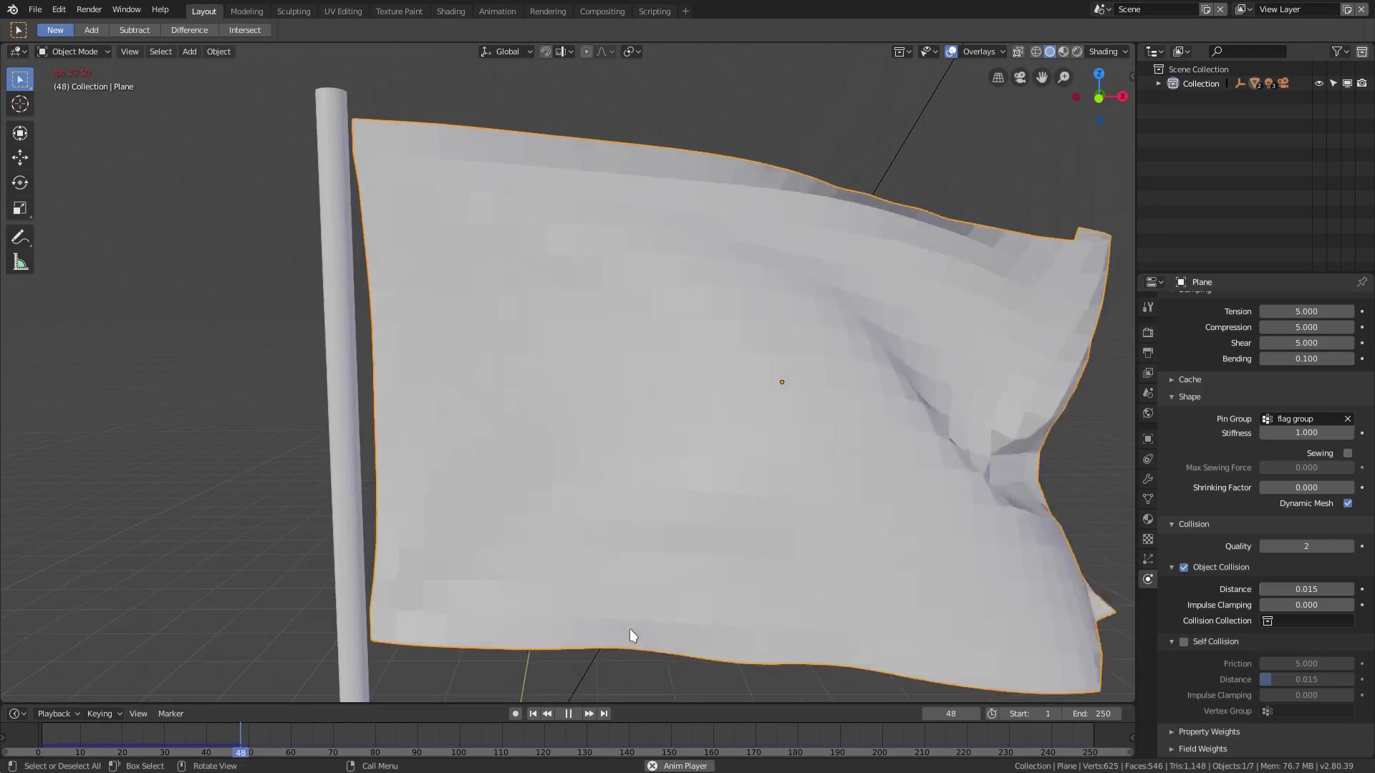
pyautogui.scroll(-6, 572, 573)
pyautogui.moveTo(643, 447)
pyautogui.mouseDown(button='middle')
pyautogui.moveTo(840, 460)
pyautogui.moveTo(679, 466)
pyautogui.moveTo(653, 447)
pyautogui.mouseUp(button='middle')
pyautogui.scroll(2, 677, 461)
pyautogui.scroll(-4, 170, 579)
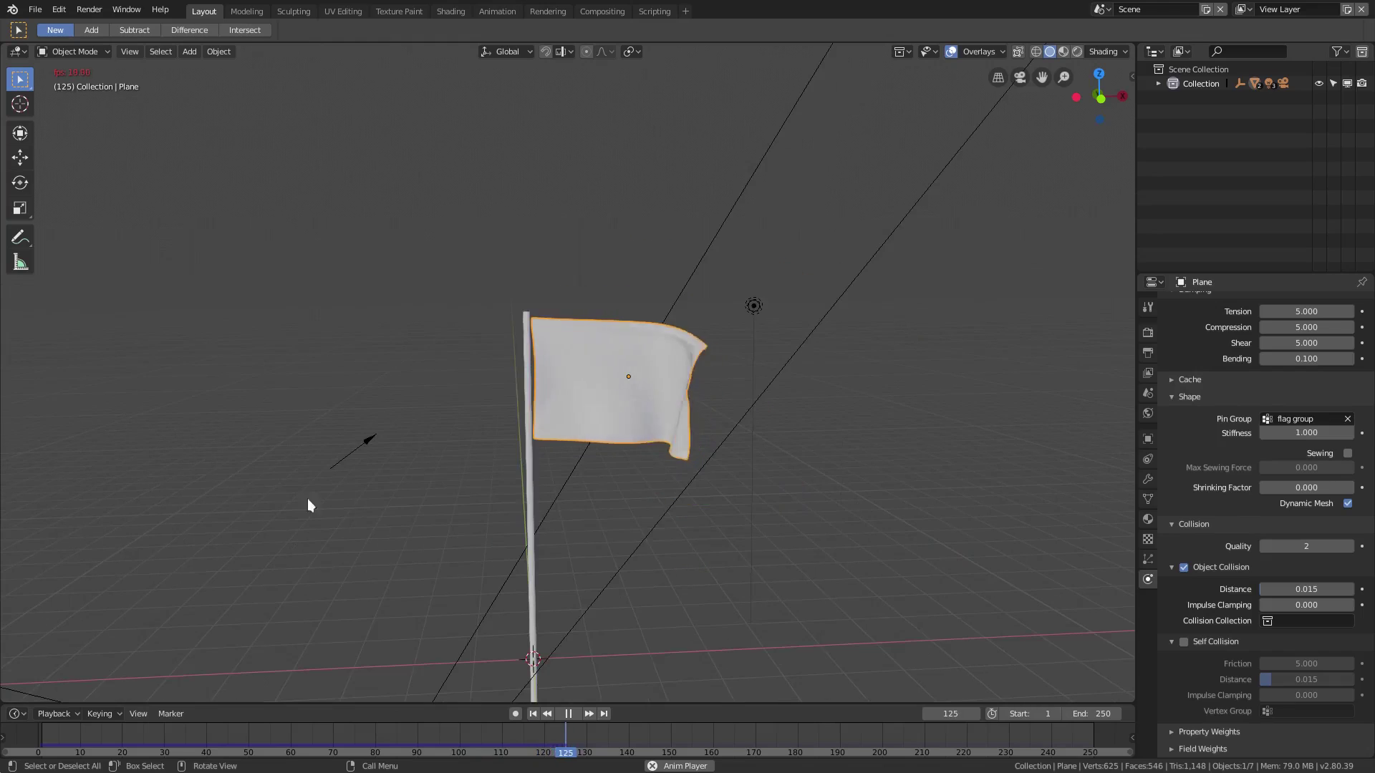
# Set the wind force field's strength to 10
pyautogui.click(370, 442)
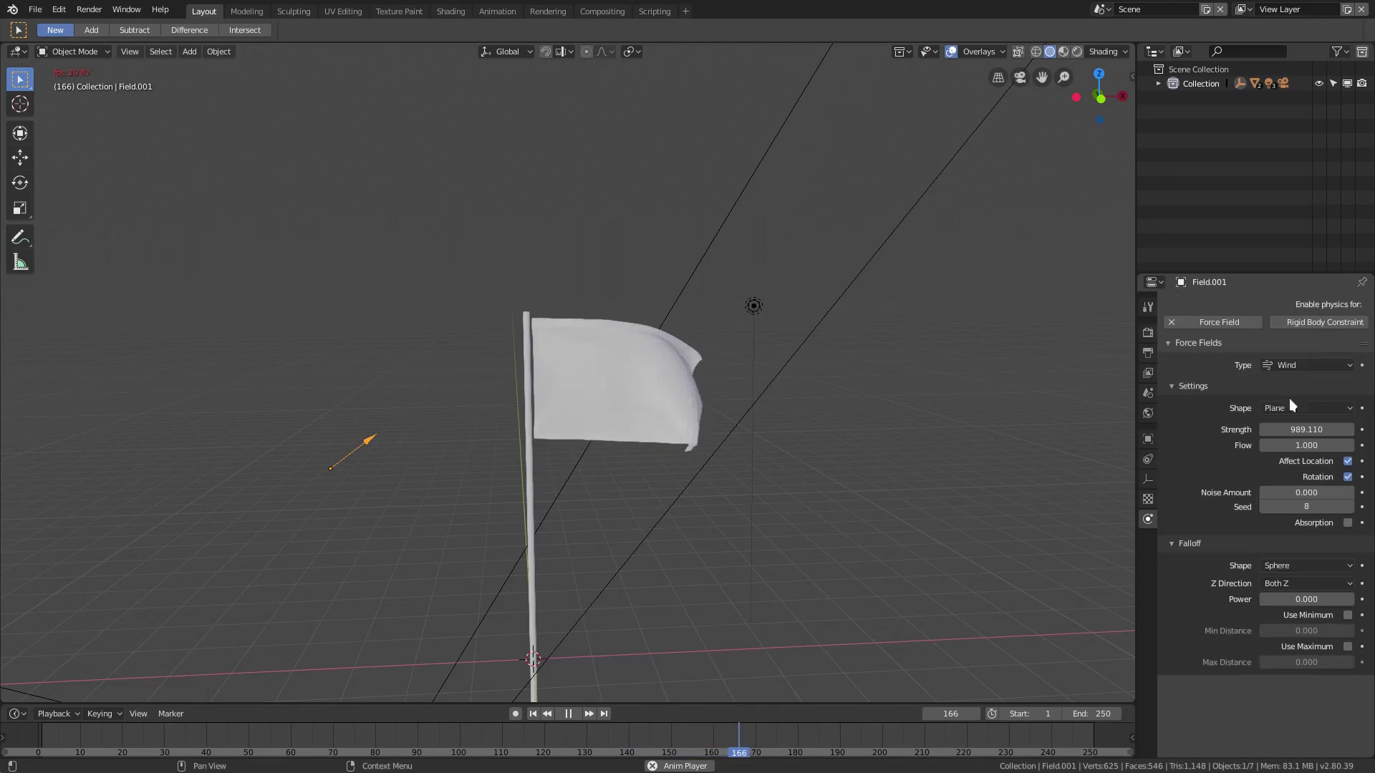
pyautogui.click(1312, 428)
pyautogui.write('10')
pyautogui.press('Return')
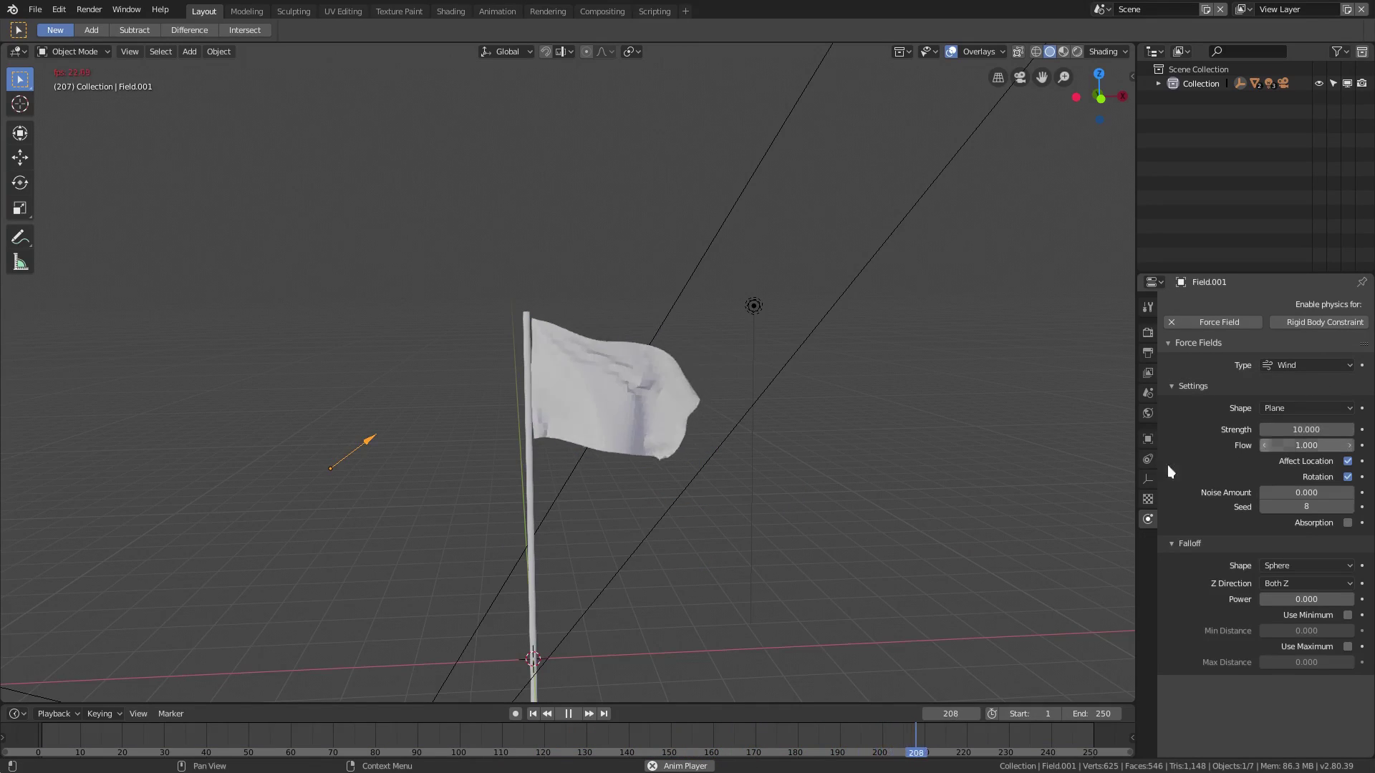
# Select the flag and examine how its cloth hangs and folds against the pole during playback
pyautogui.scroll(2, 648, 455)
pyautogui.click(538, 491)
pyautogui.scroll(3, 539, 492)
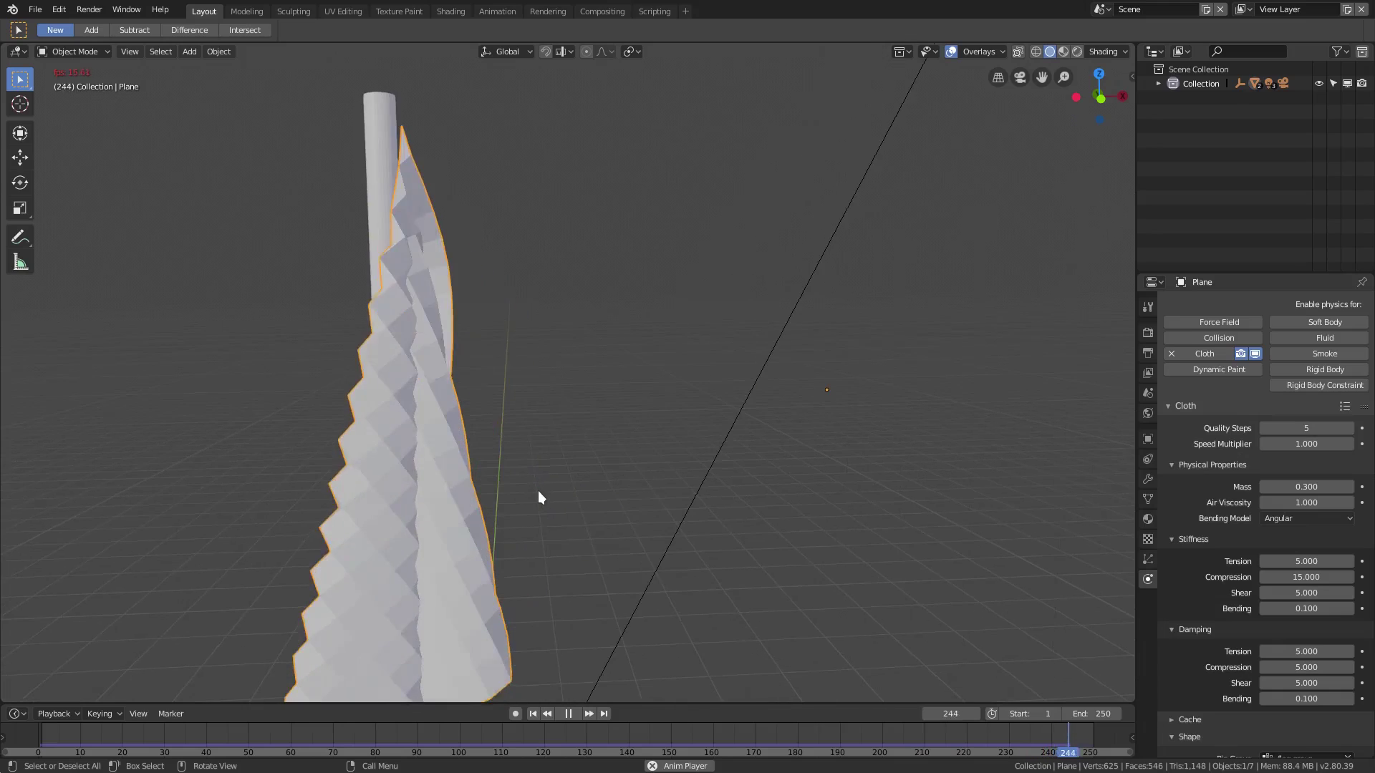
pyautogui.scroll(3, 621, 389)
pyautogui.scroll(-3, 621, 397)
pyautogui.moveTo(577, 402); pyautogui.dragTo(462, 363, button='middle')
pyautogui.moveTo(467, 414); pyautogui.dragTo(534, 470, button='middle')
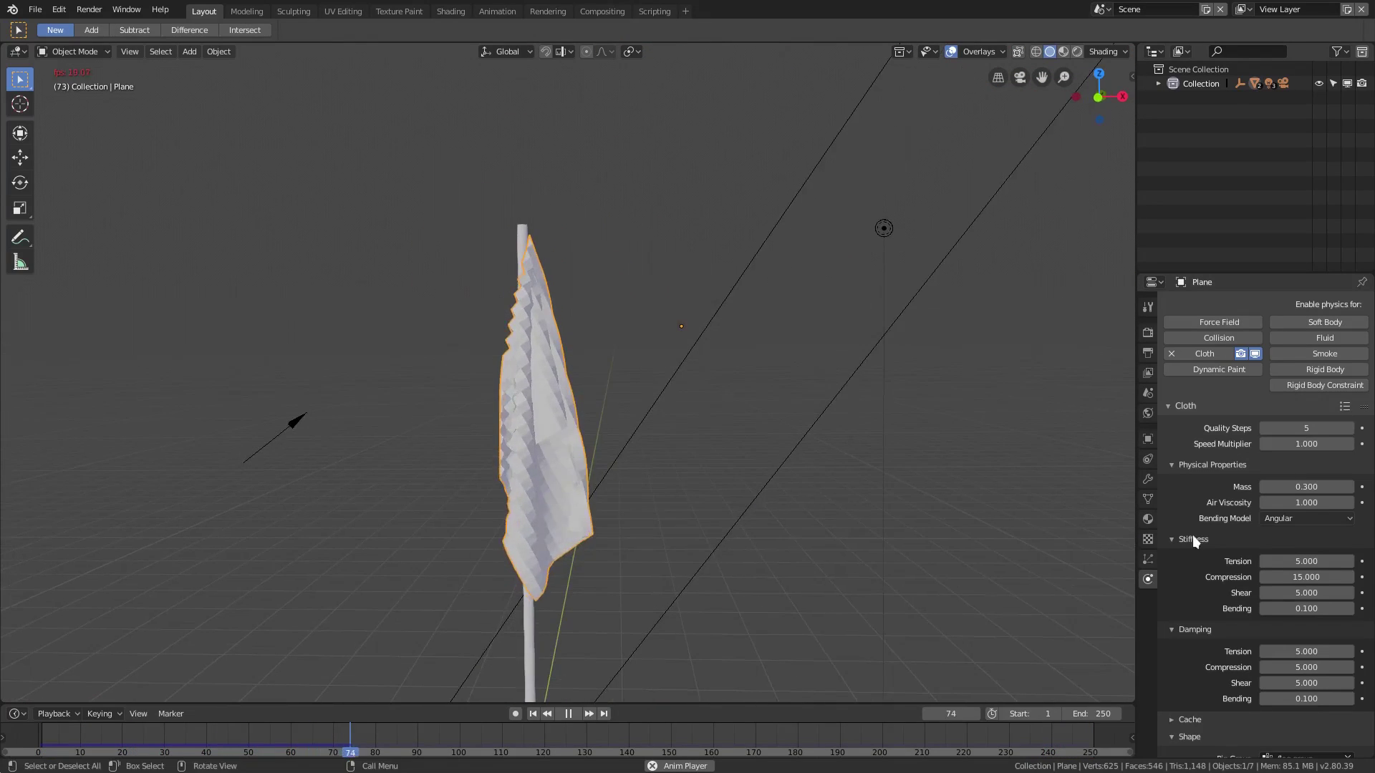
# Enable Self Collision for the flag's cloth and restart the simulation from the first frame
pyautogui.scroll(-10, 1201, 667)
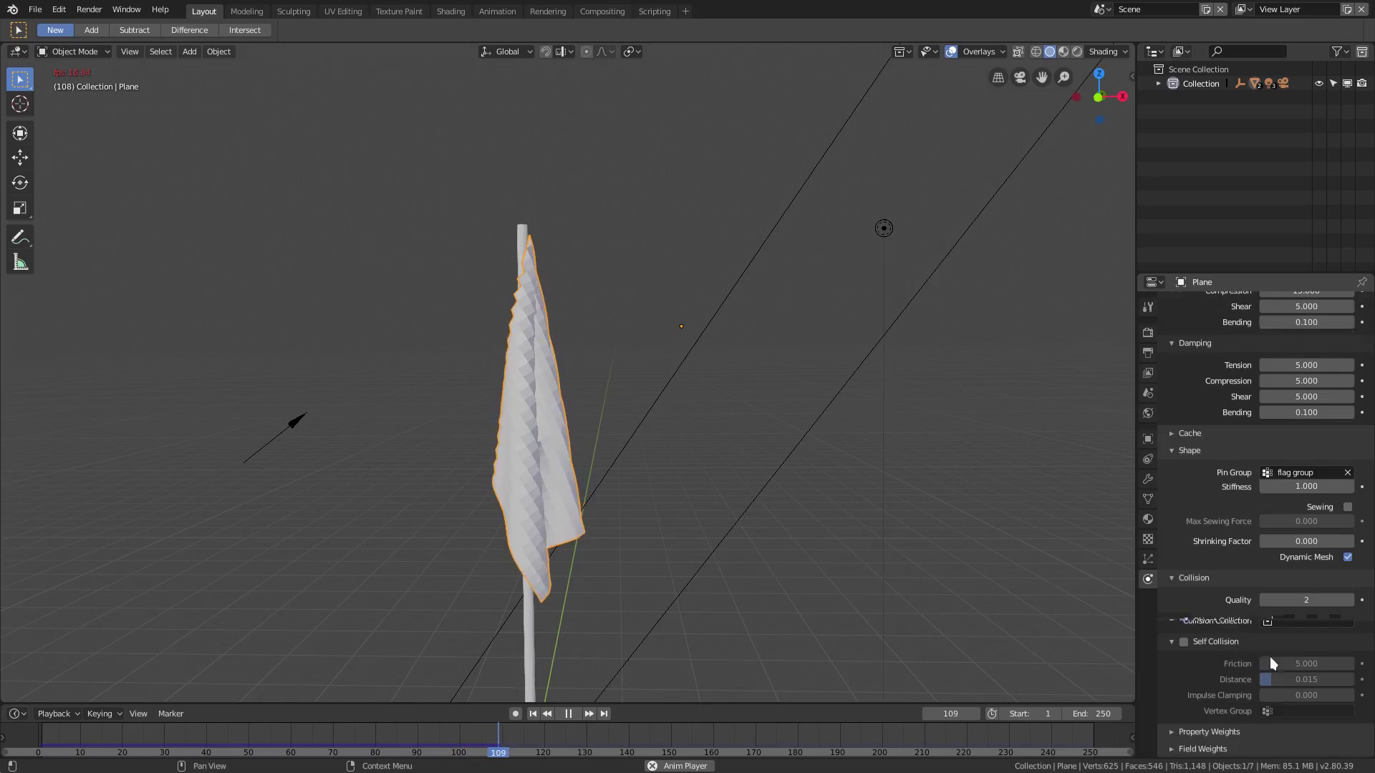
pyautogui.click(1184, 641)
pyautogui.click(534, 713)
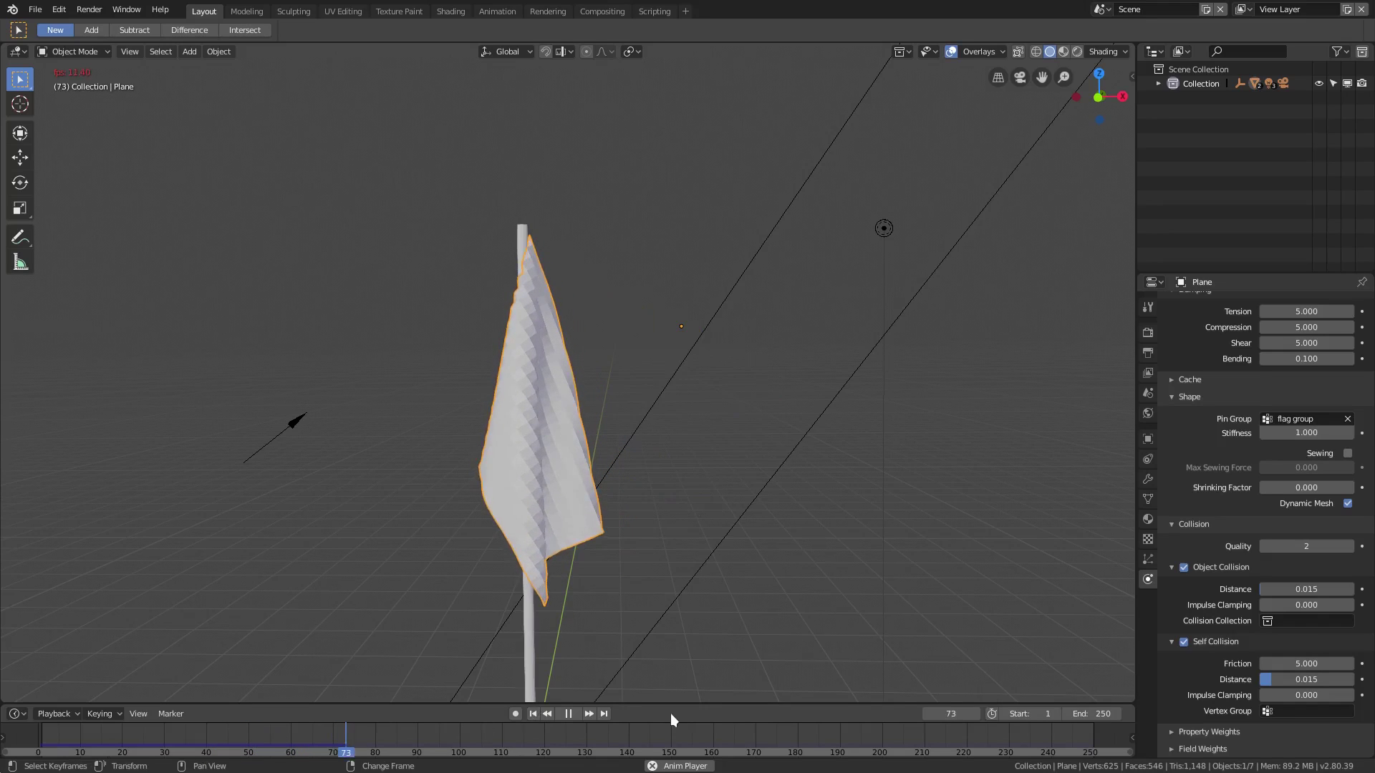
# Stop the simulation playback and select the flagpole cylinder
pyautogui.click(570, 714)
pyautogui.moveTo(530, 630); pyautogui.dragTo(743, 439, button='middle')
pyautogui.click(266, 287)
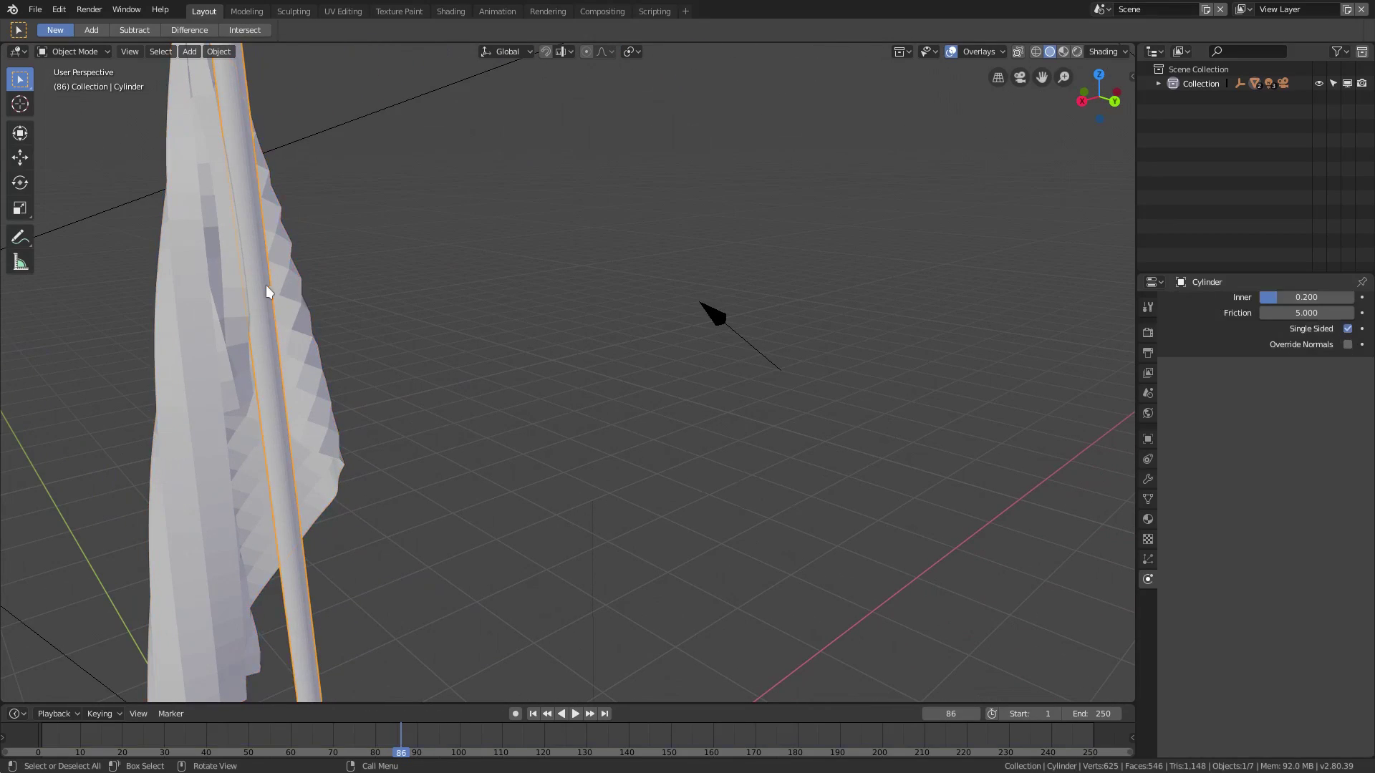
pyautogui.moveTo(358, 293); pyautogui.dragTo(719, 368, button='middle')
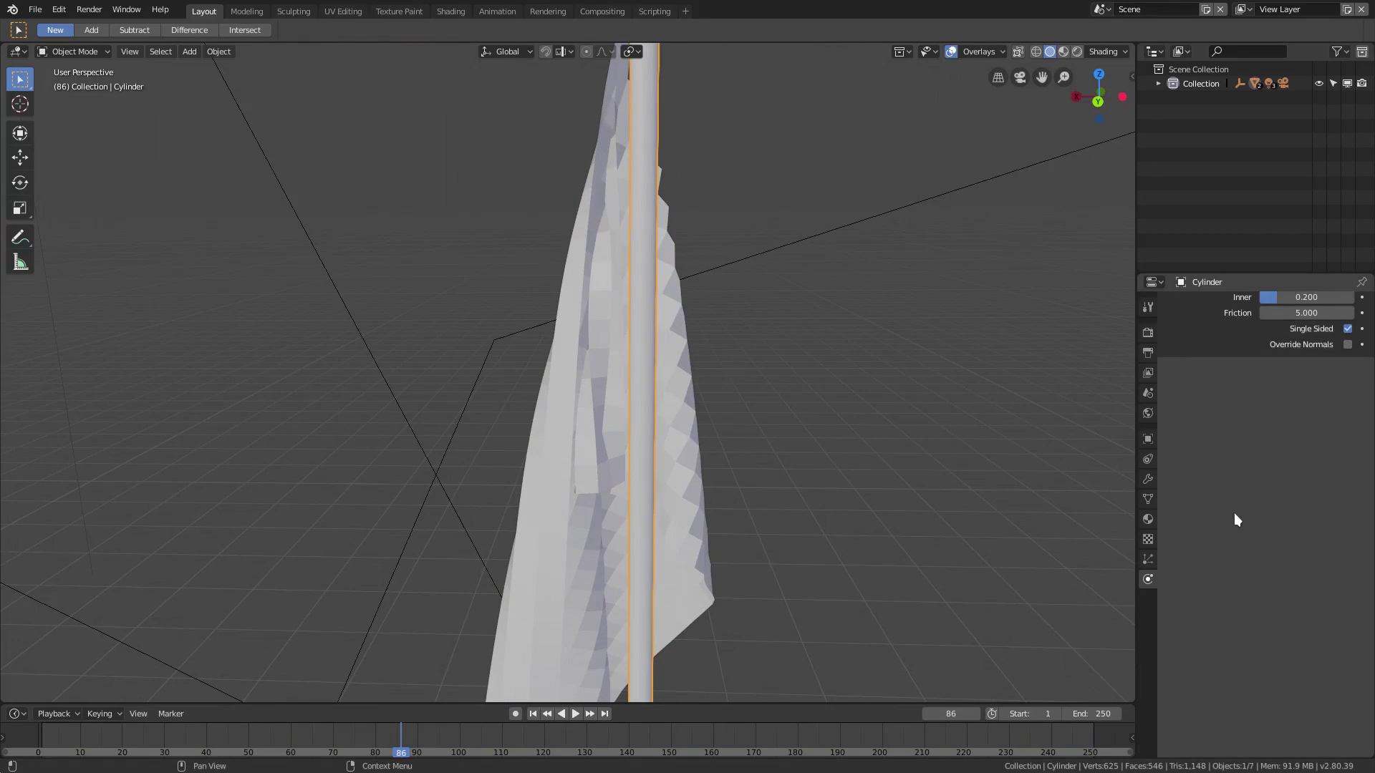
# Remove the flagpole's collision physics and enable it again
pyautogui.scroll(10, 1232, 509)
pyautogui.click(1219, 338)
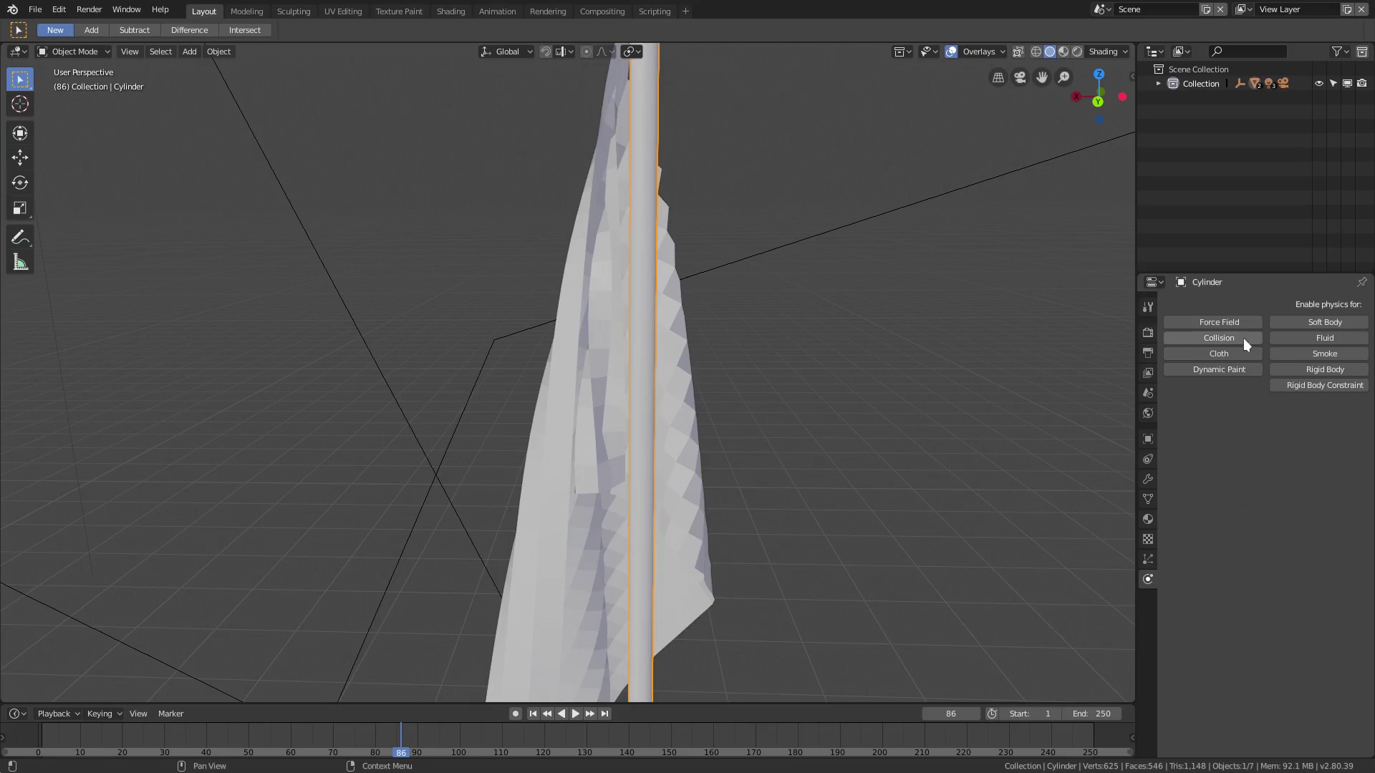
pyautogui.scroll(-3, 623, 265)
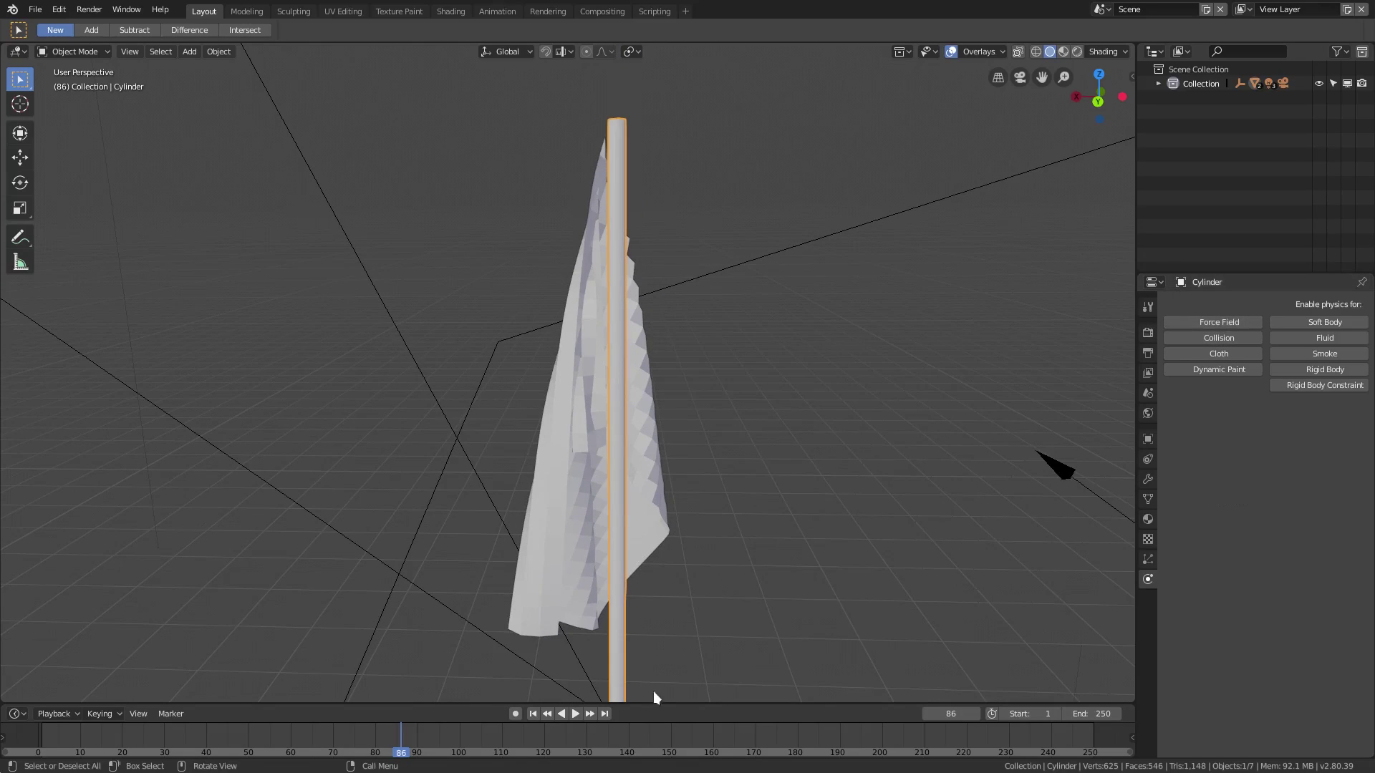
pyautogui.click(1226, 342)
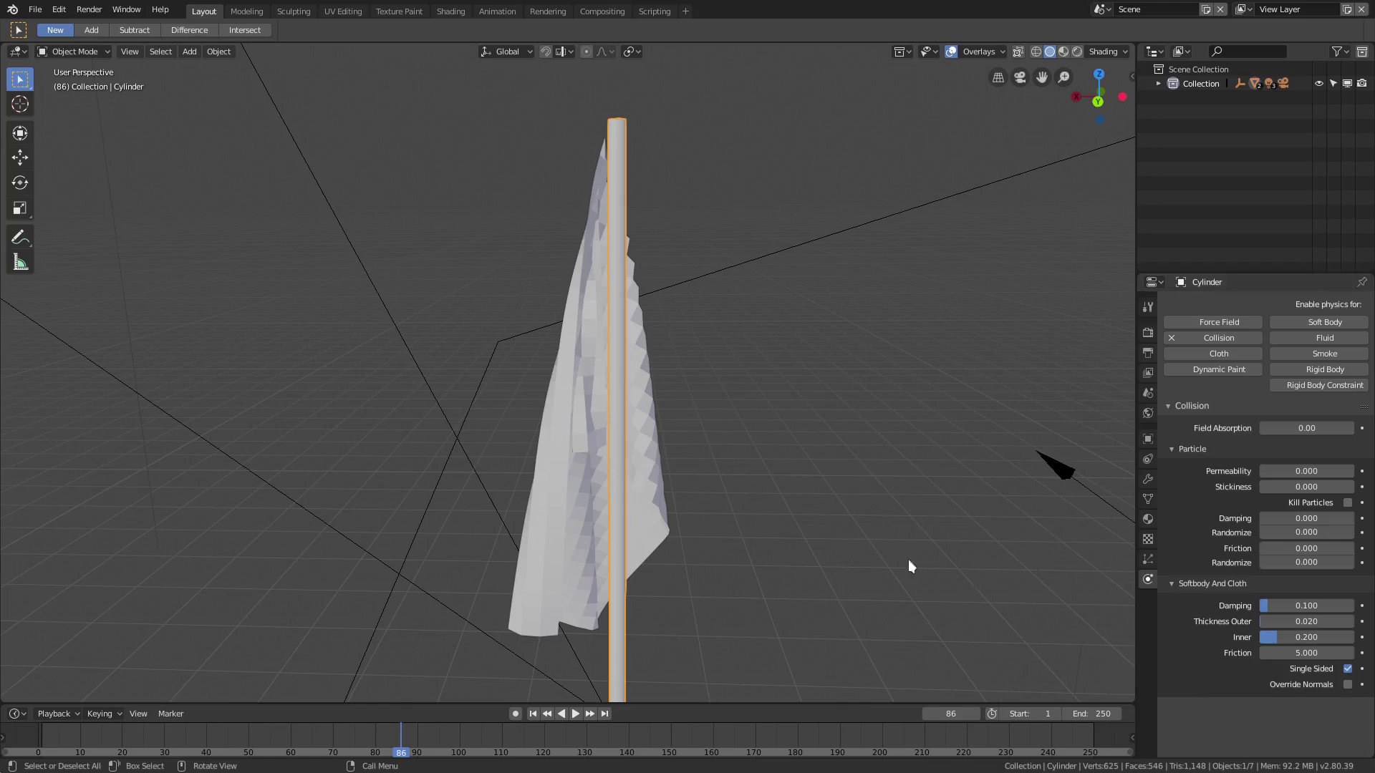
# Enable Collision physics for the flag and replay the simulation from the first frame
pyautogui.click(587, 476)
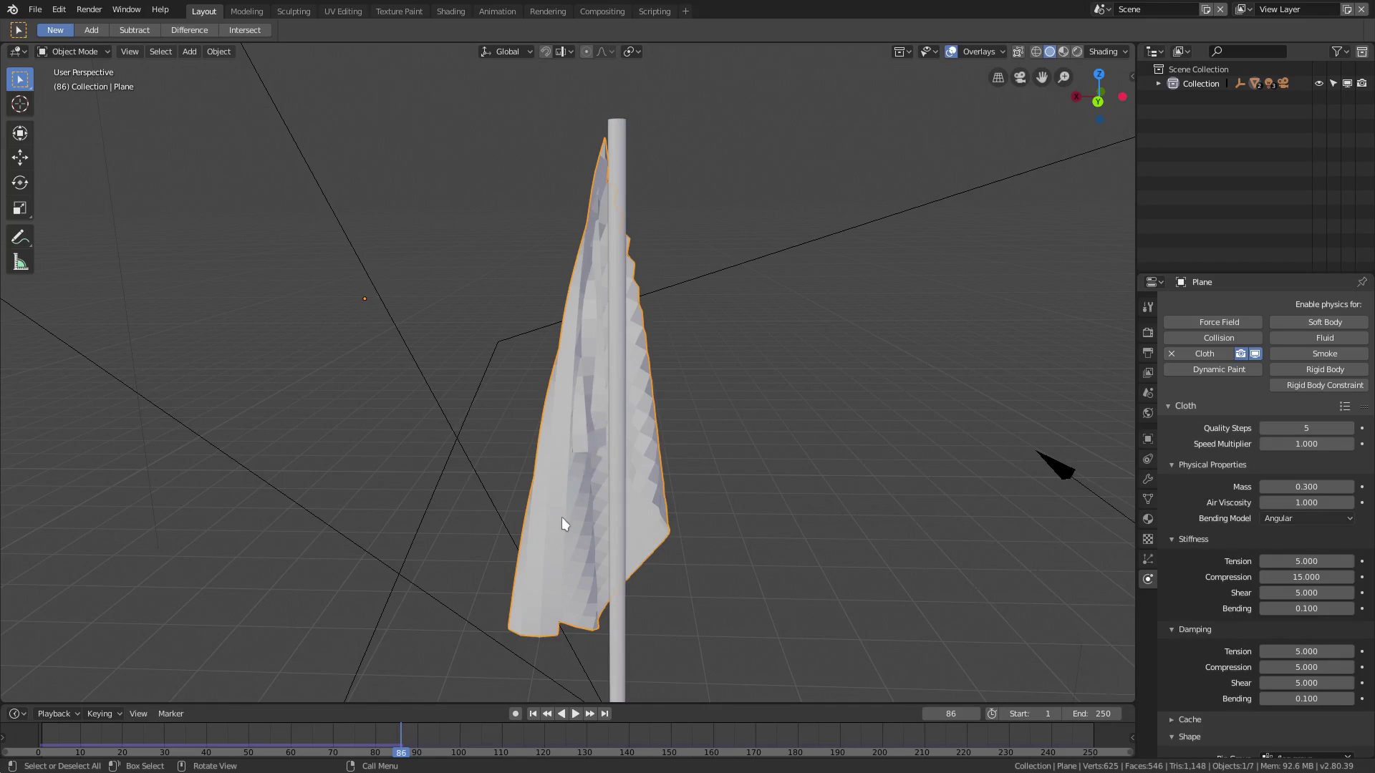
pyautogui.moveTo(530, 505); pyautogui.dragTo(814, 469, button='middle')
pyautogui.click(1218, 338)
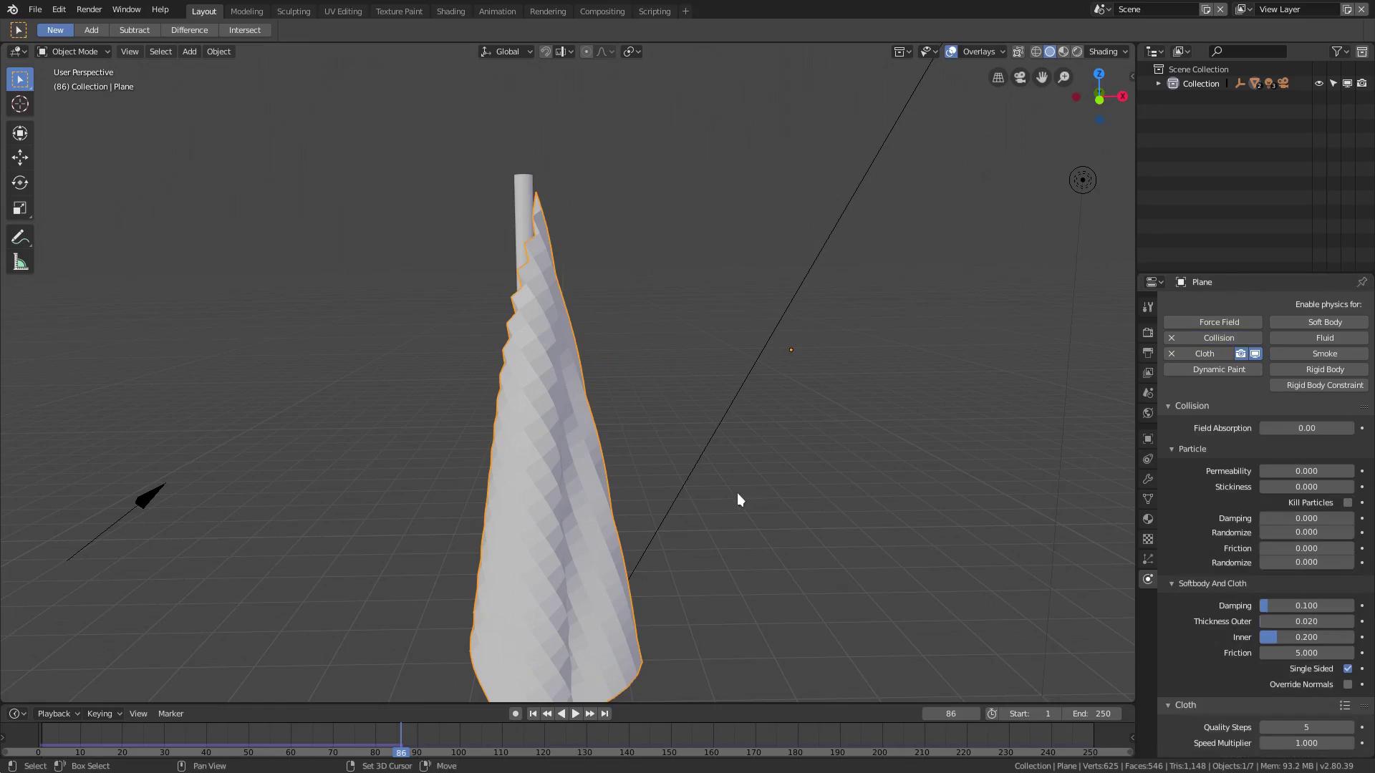
pyautogui.moveTo(737, 493); pyautogui.dragTo(574, 652, button='middle')
pyautogui.click(539, 713)
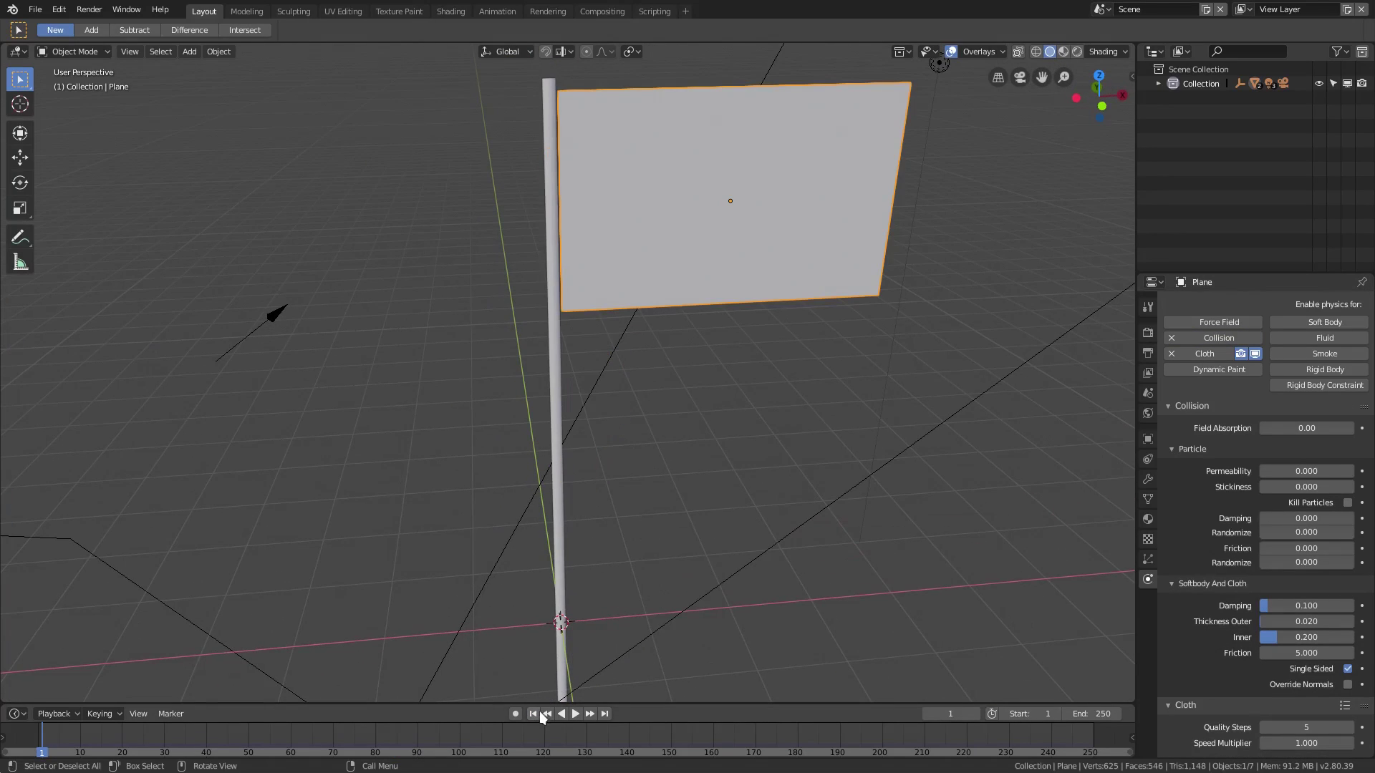
pyautogui.click(577, 714)
pyautogui.moveTo(611, 433); pyautogui.dragTo(708, 495, button='middle')
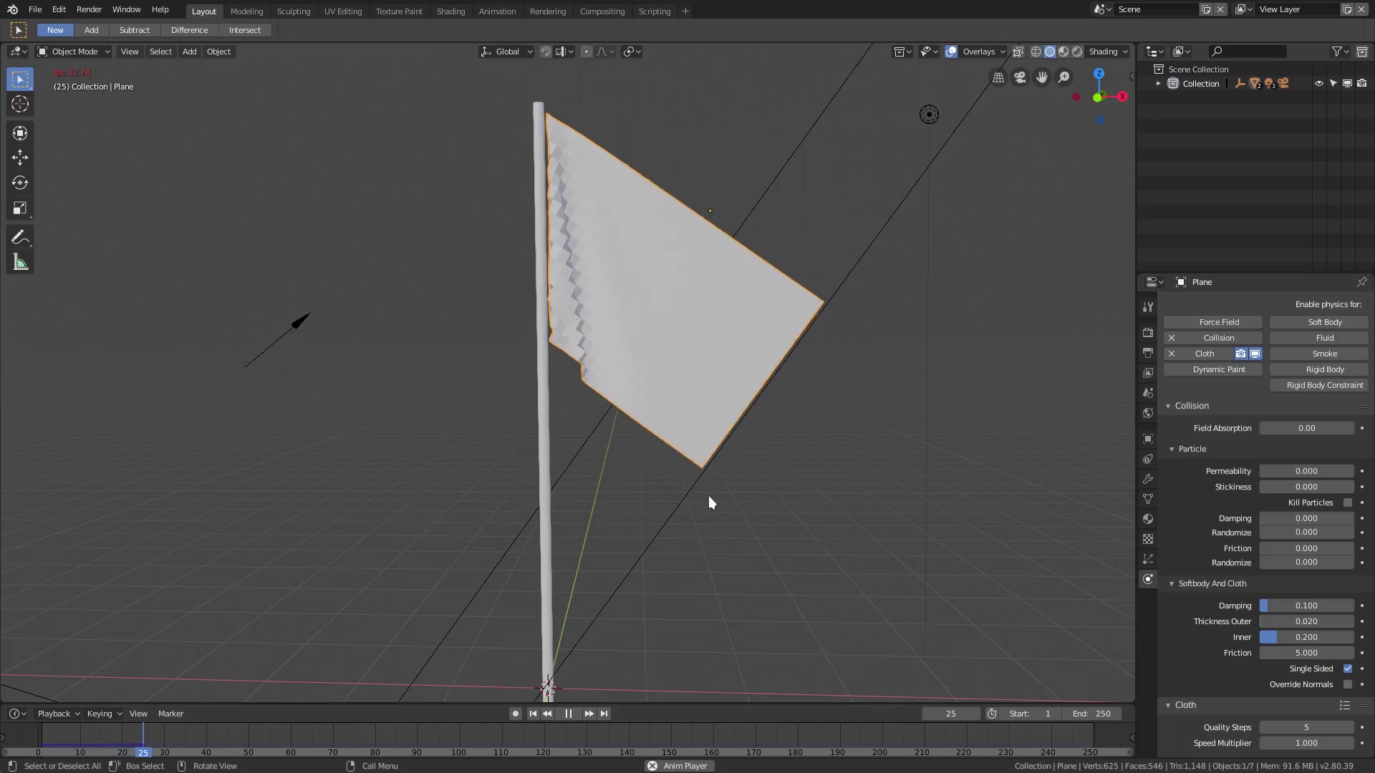
# Set the wind force field's strength to 1000
pyautogui.click(314, 324)
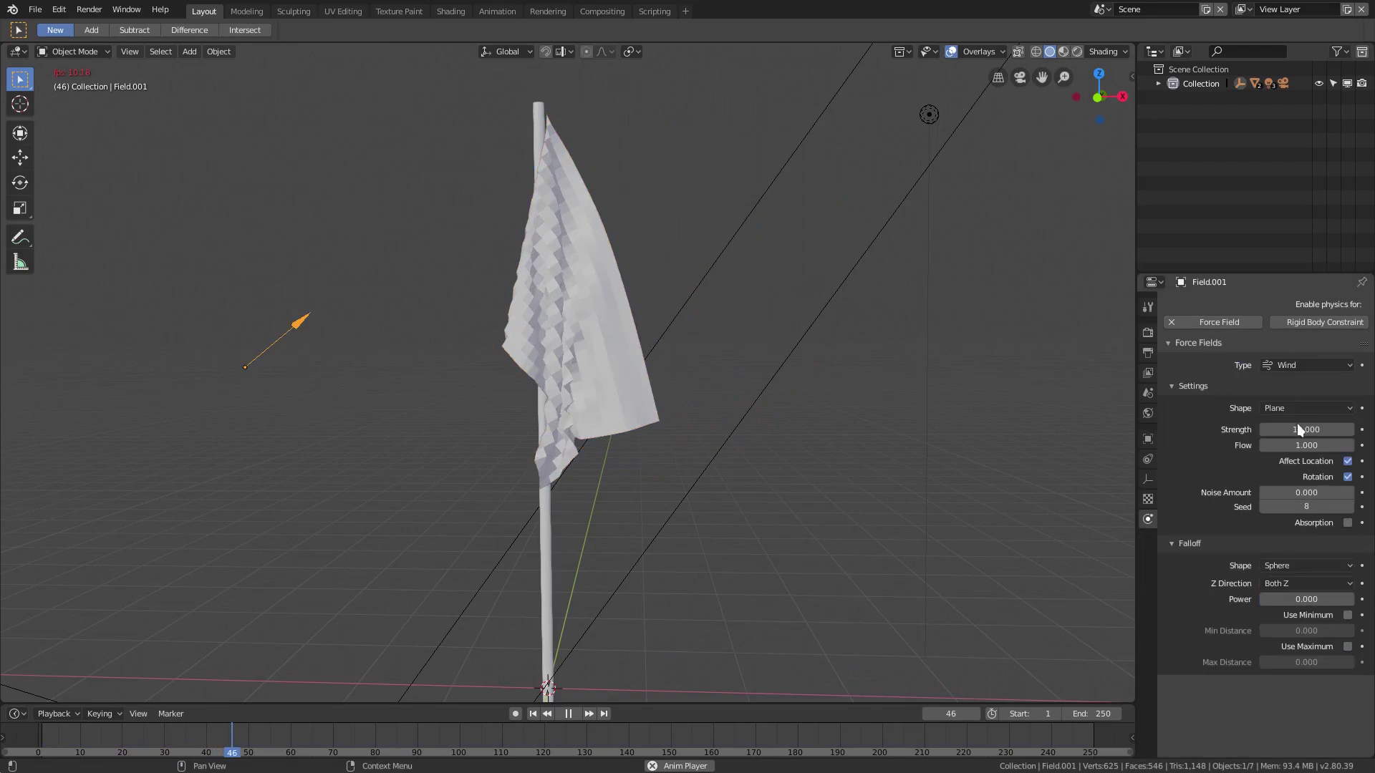
pyautogui.click(1298, 427)
pyautogui.write('1000')
pyautogui.press('Return')
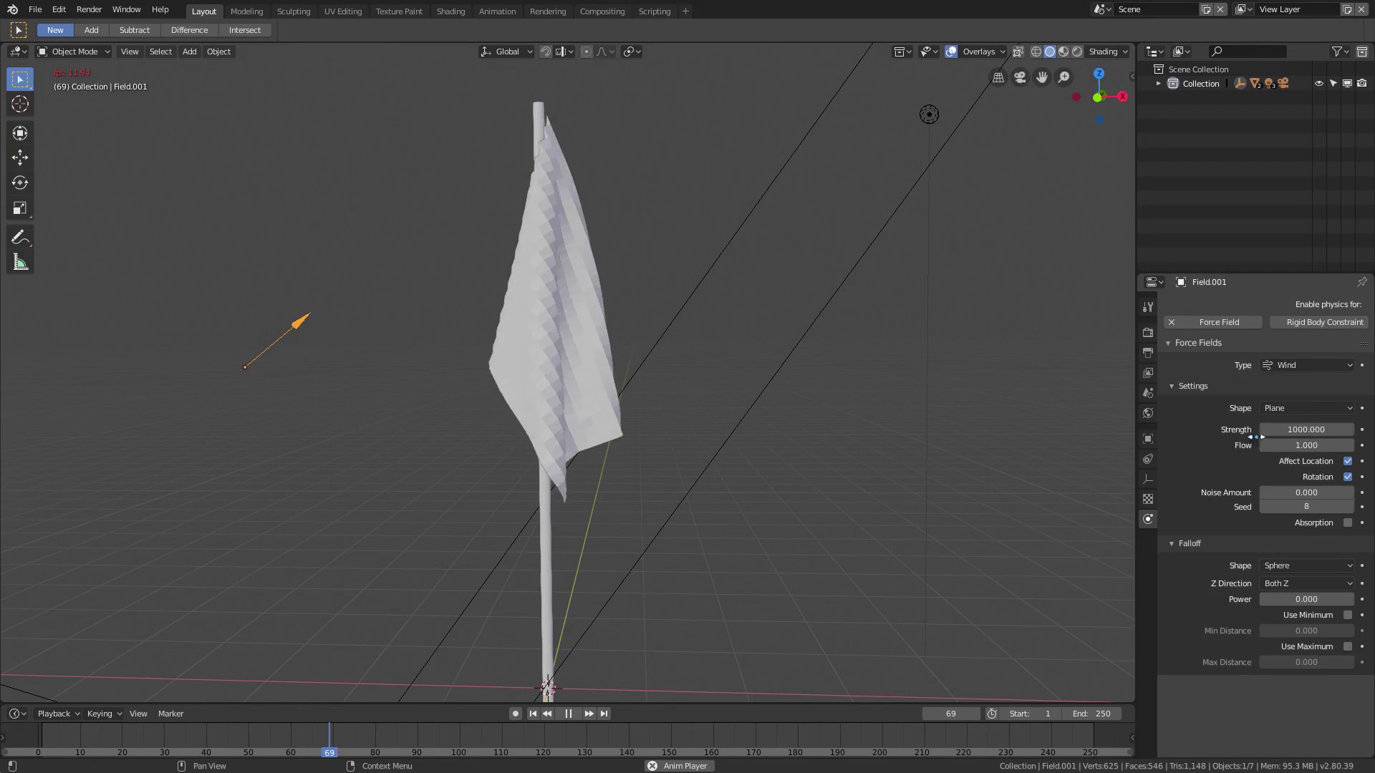
# Select the flag, stop the playback and examine the gap between its upper corner and the pole
pyautogui.click(663, 290)
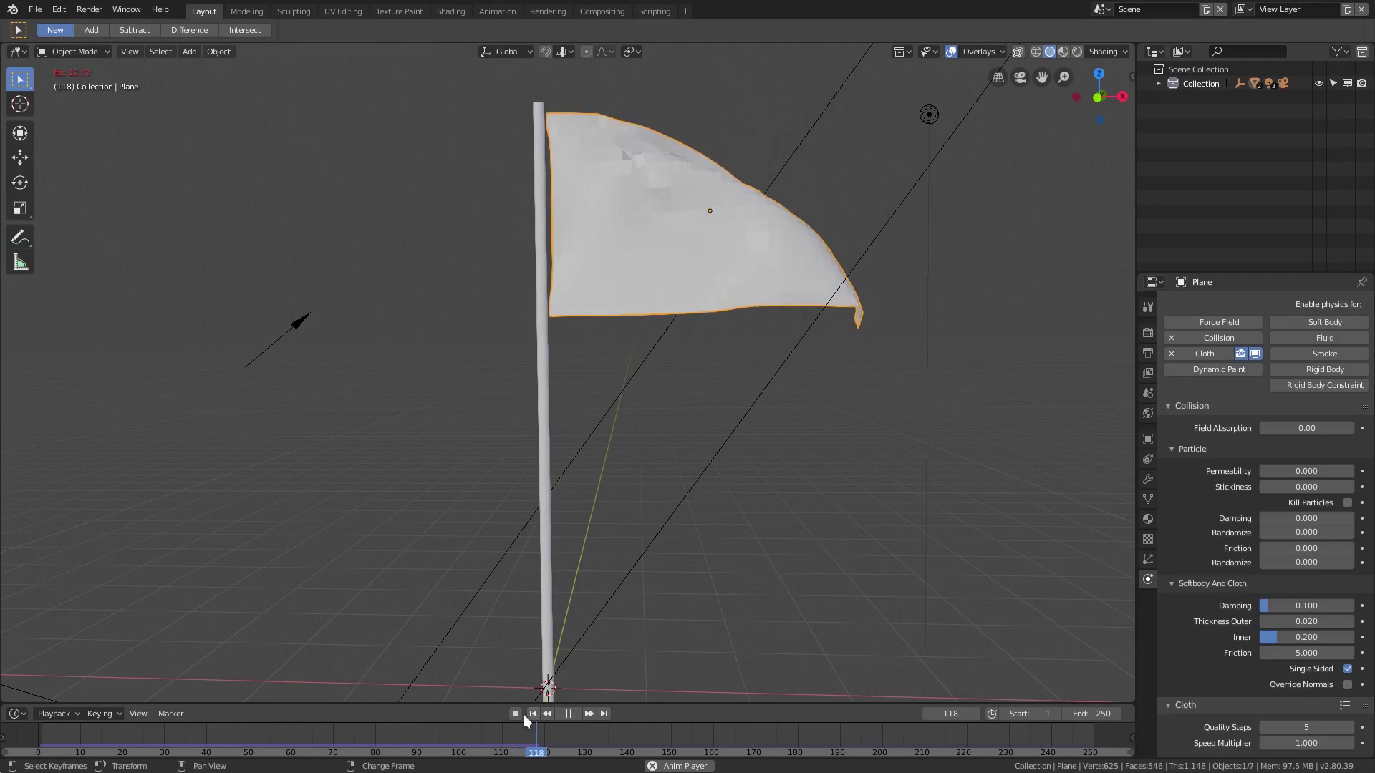
pyautogui.click(548, 714)
pyautogui.click(565, 714)
pyautogui.scroll(4, 596, 162)
pyautogui.keyDown('shift'); pyautogui.moveTo(596, 163); pyautogui.dragTo(672, 259, button='middle'); pyautogui.keyUp('shift')
pyautogui.scroll(2, 579, 419)
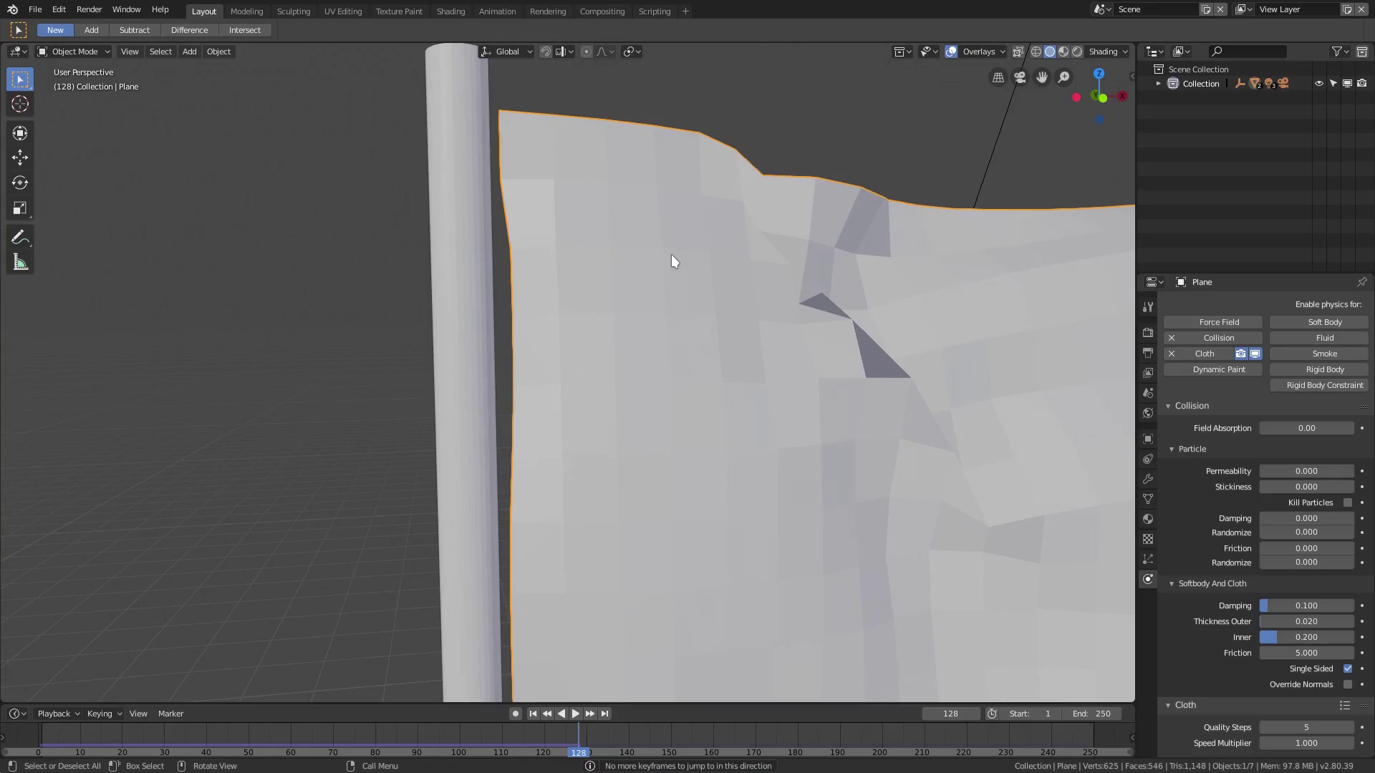
pyautogui.press('g')
pyautogui.press('z')
pyautogui.rightClick(668, 262)
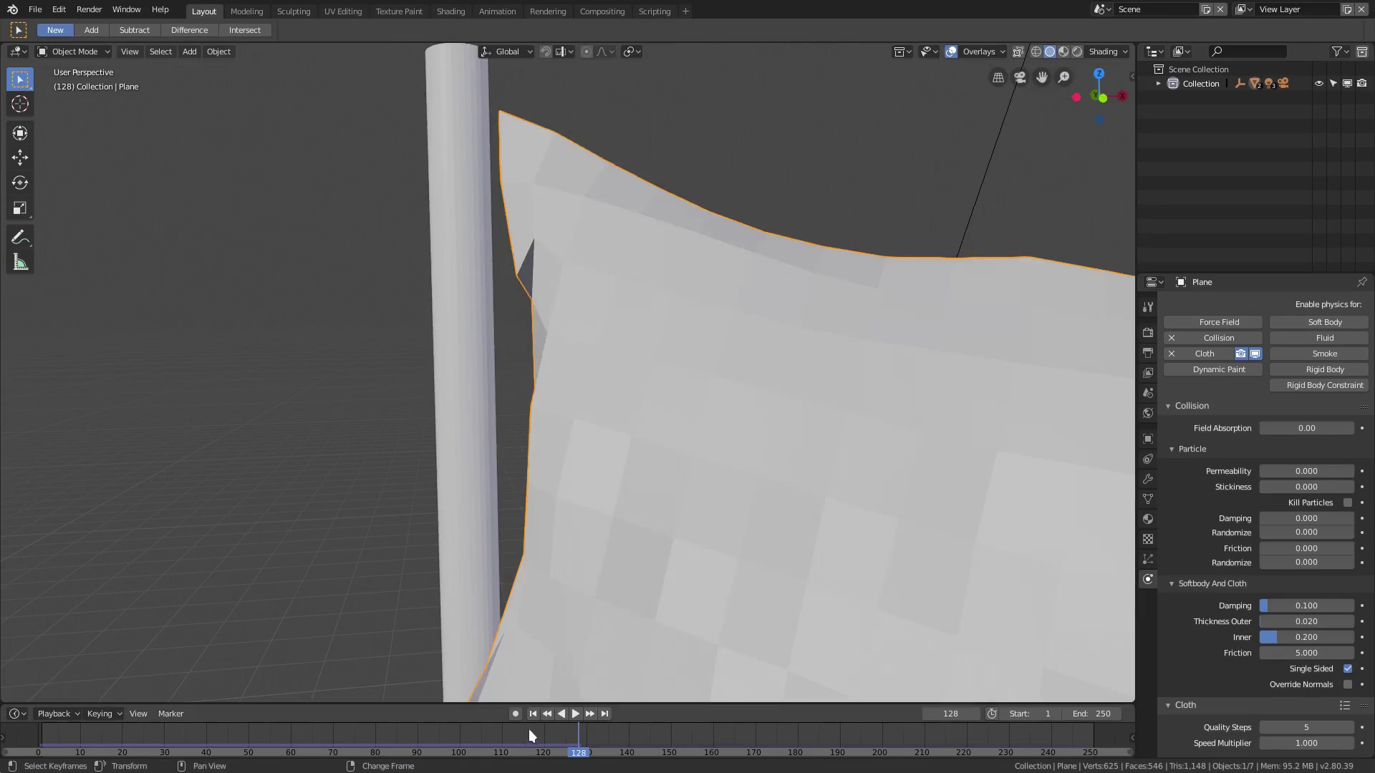
# Return to the first frame and move the flag along X so its edge sits against the pole
pyautogui.click(535, 714)
pyautogui.press('g')
pyautogui.press('y')
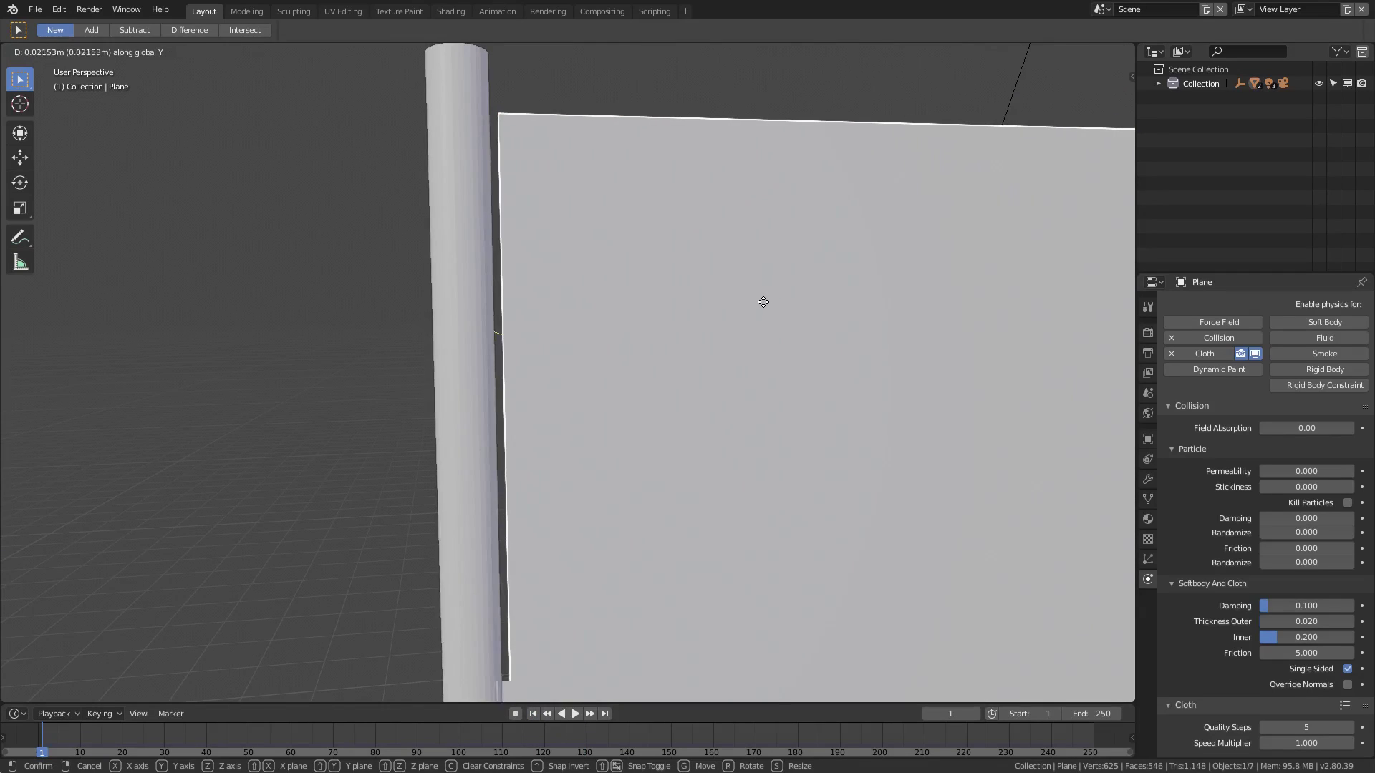
pyautogui.press('x')
pyautogui.press('Escape')
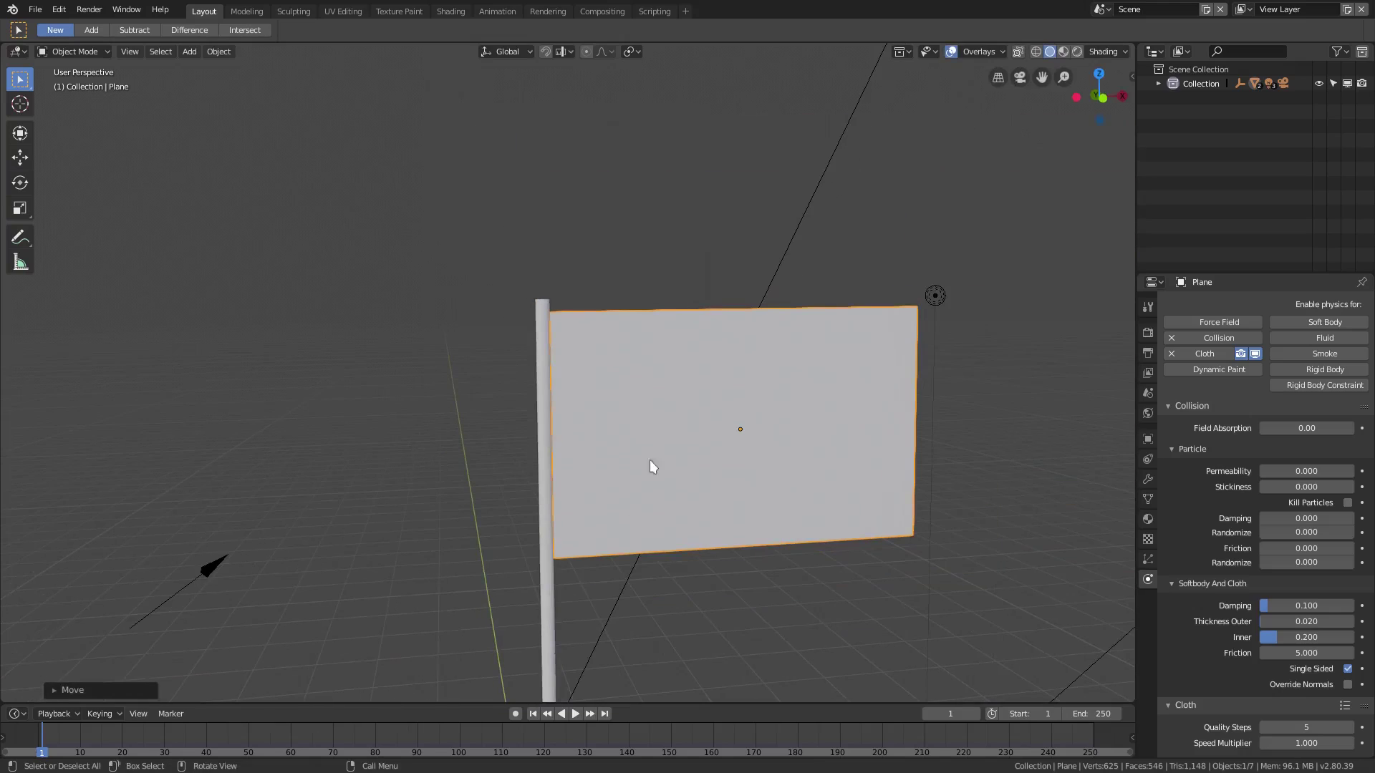
# Play the simulation, examine how the flag waves in the stronger wind, and stop the playback
pyautogui.click(575, 714)
pyautogui.moveTo(657, 610); pyautogui.dragTo(647, 600, button='middle')
pyautogui.scroll(-2, 657, 598)
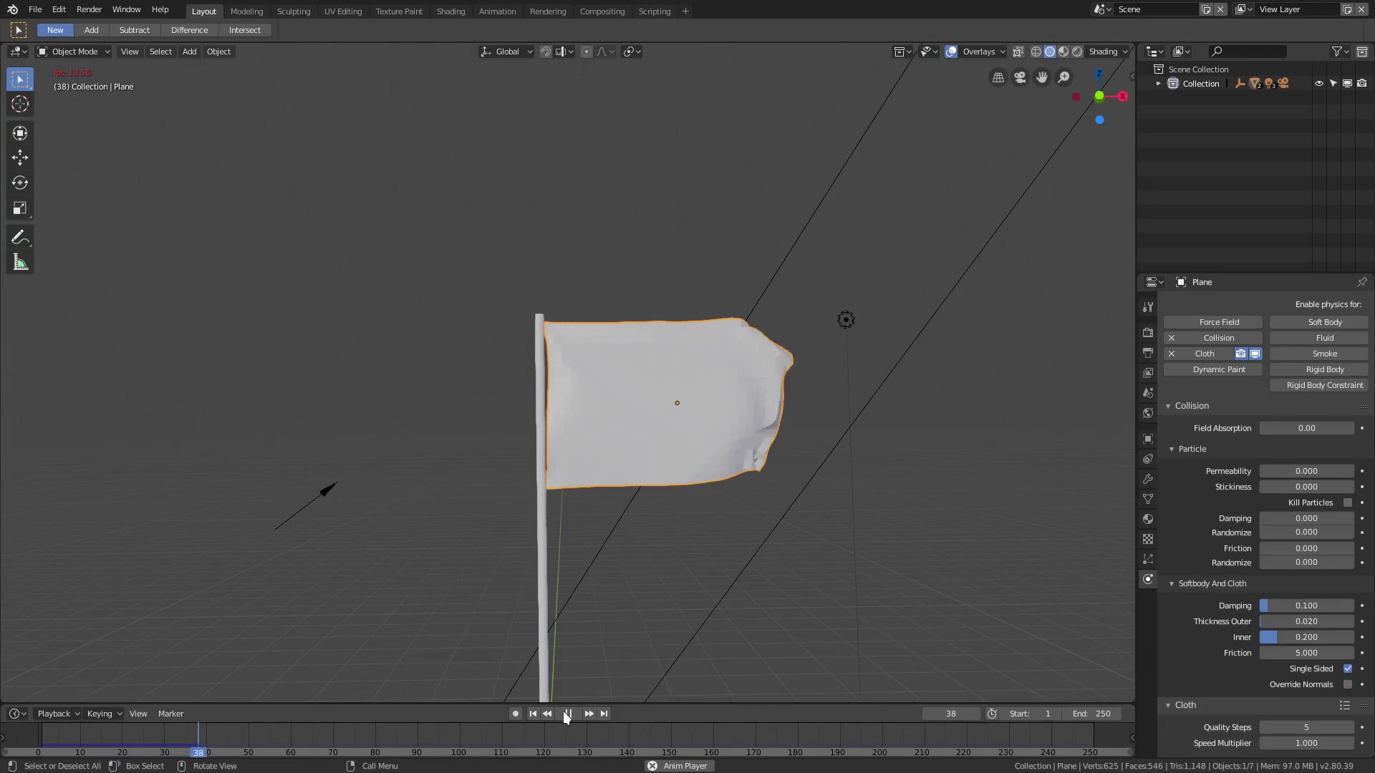
pyautogui.scroll(3, 660, 553)
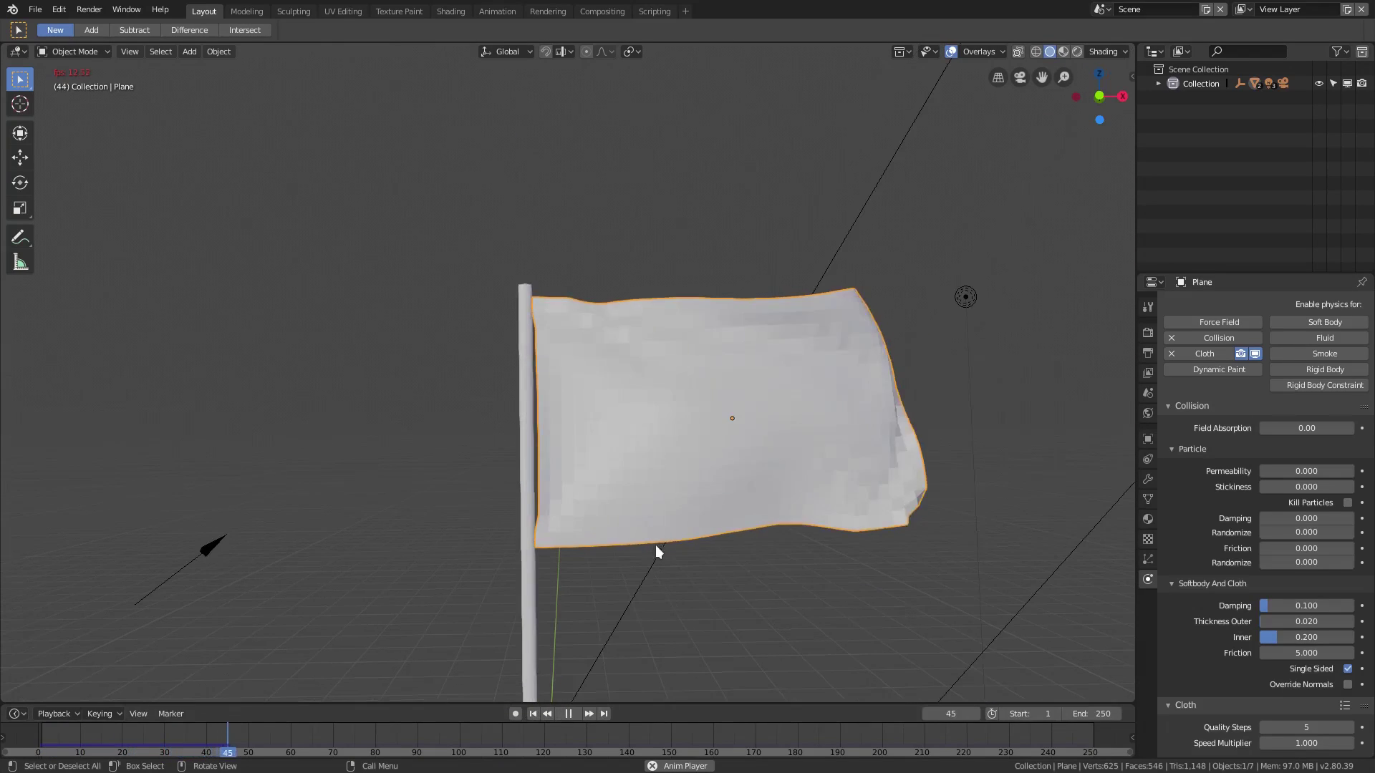
pyautogui.click(569, 715)
pyautogui.moveTo(688, 595); pyautogui.dragTo(709, 552, button='middle')
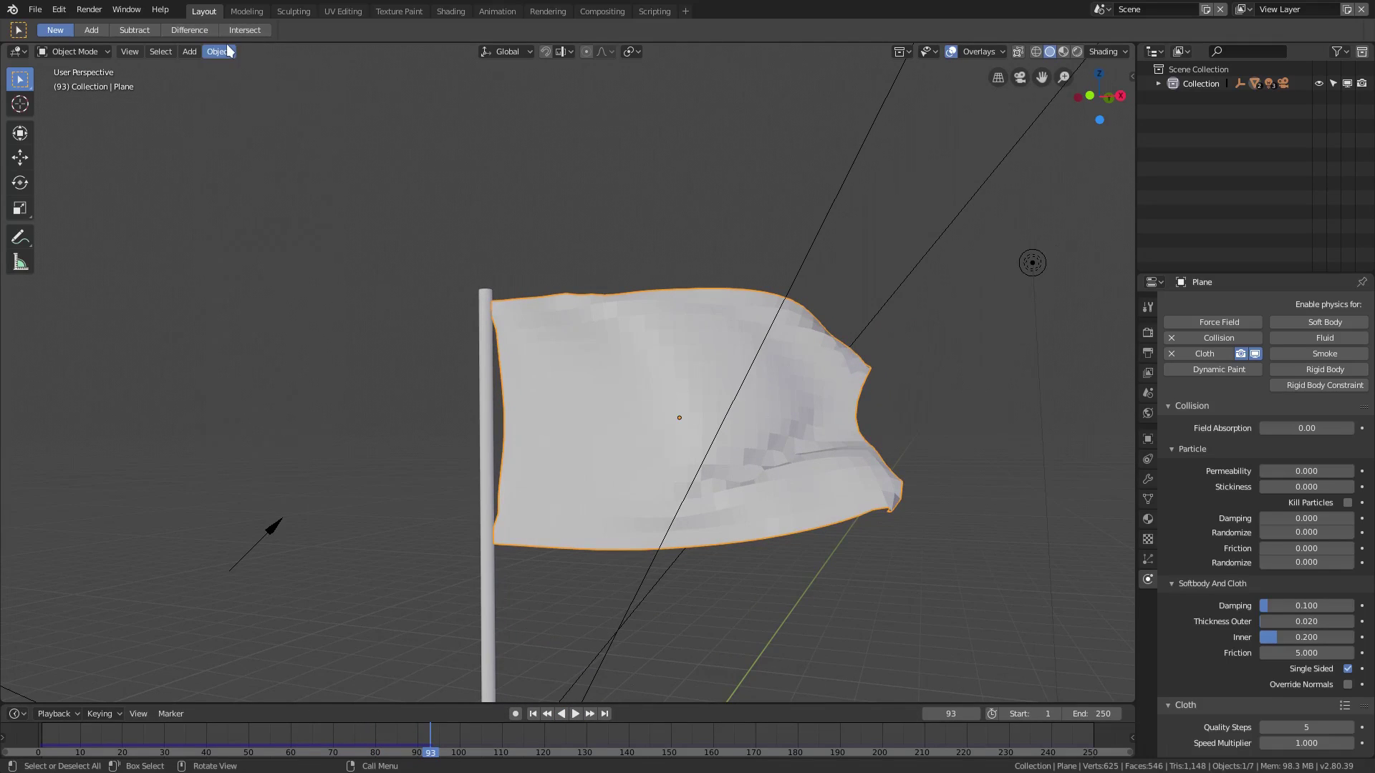
# Apply smooth shading to the flag
pyautogui.click(228, 50)
pyautogui.click(272, 341)
pyautogui.moveTo(518, 412); pyautogui.dragTo(987, 475, button='middle')
# Add a Subdivision Surface modifier to the flag with 2 viewport subdivisions and quality 2
pyautogui.click(1147, 479)
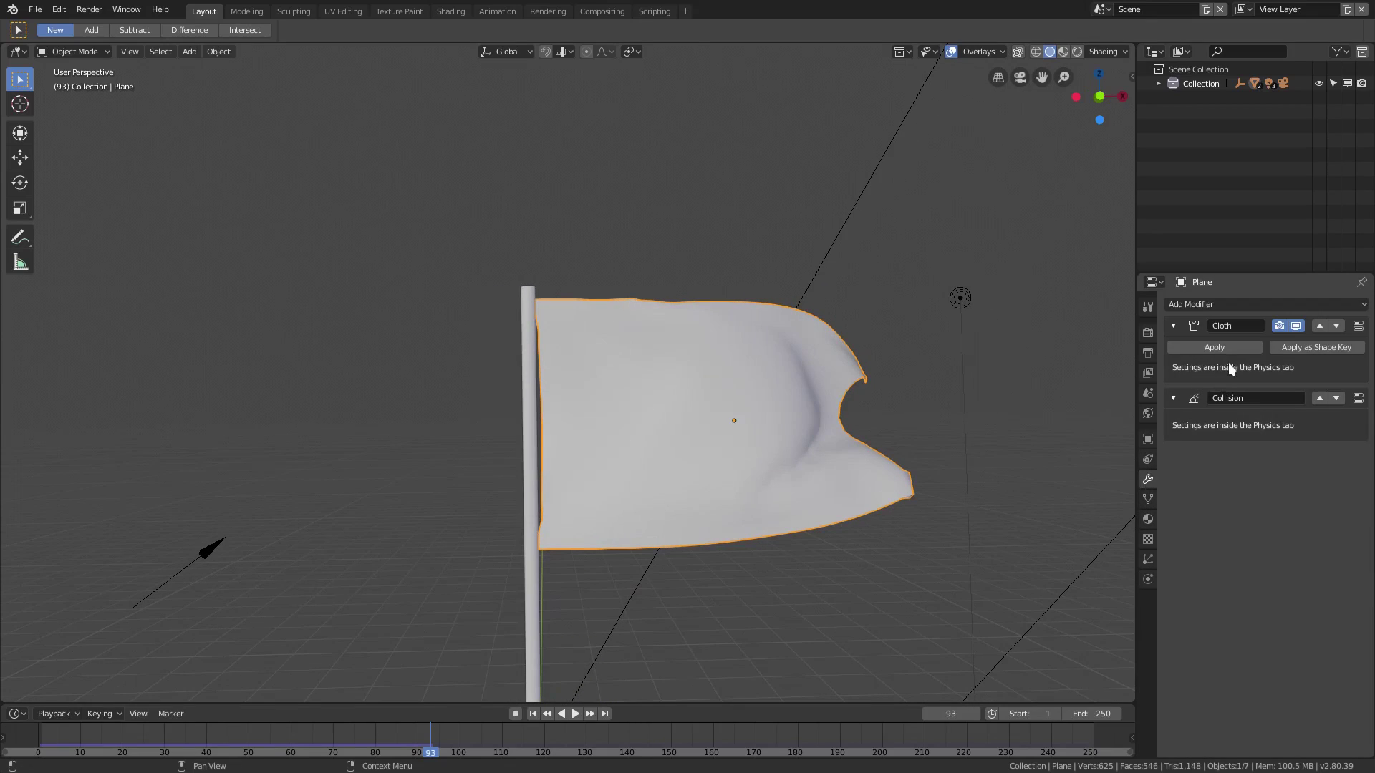
pyautogui.click(1278, 305)
pyautogui.click(1082, 557)
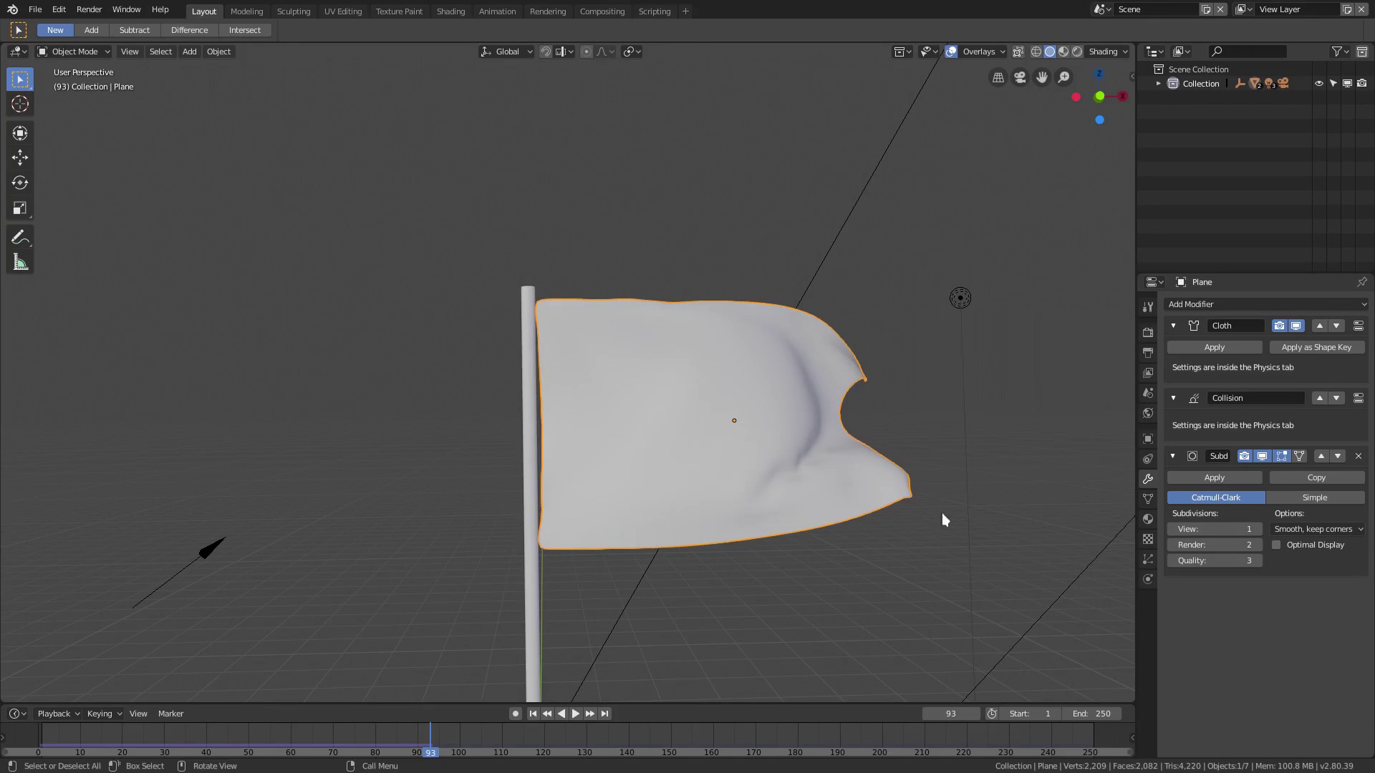
pyautogui.click(1252, 528)
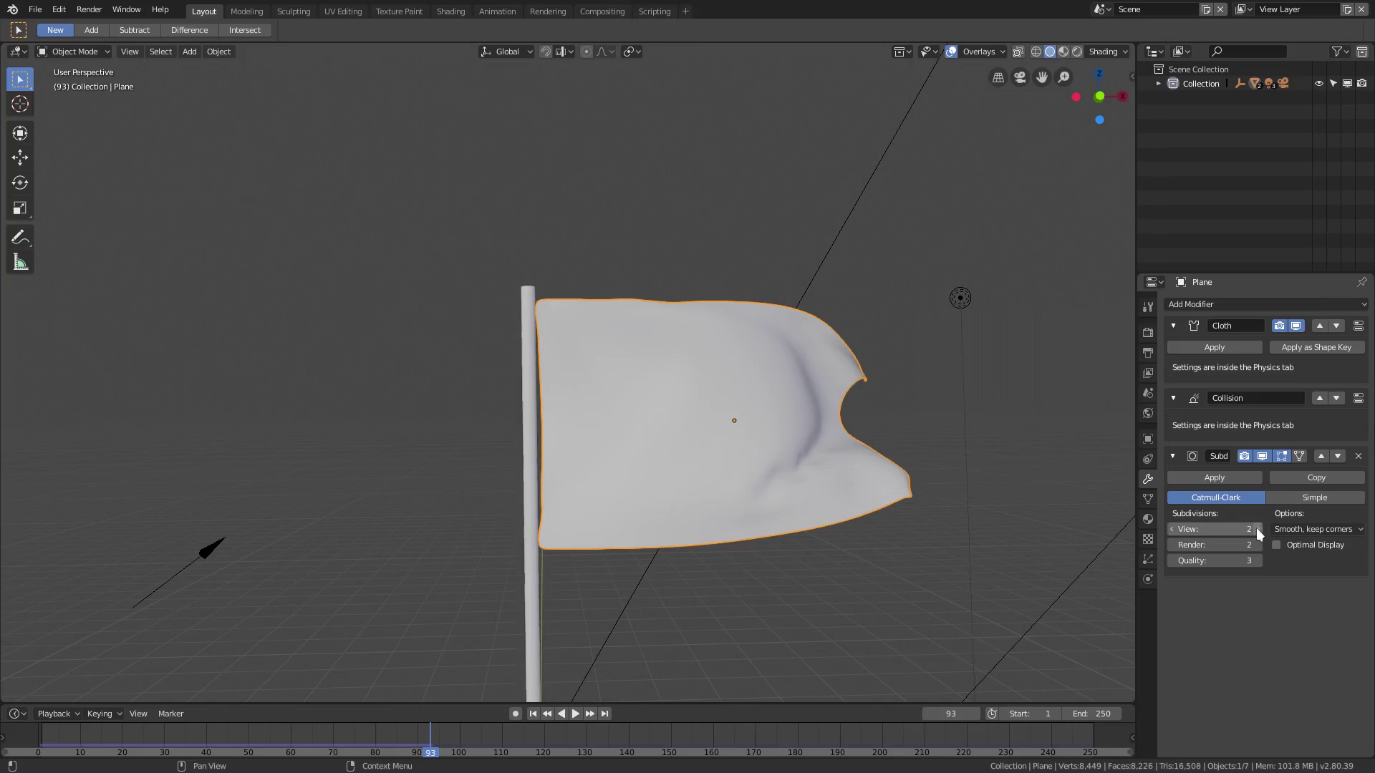
pyautogui.click(1172, 561)
# Replay the simulation from the first frame and examine the flag's corners beside the pole, both simulated and in its mesh
pyautogui.click(536, 714)
pyautogui.click(578, 713)
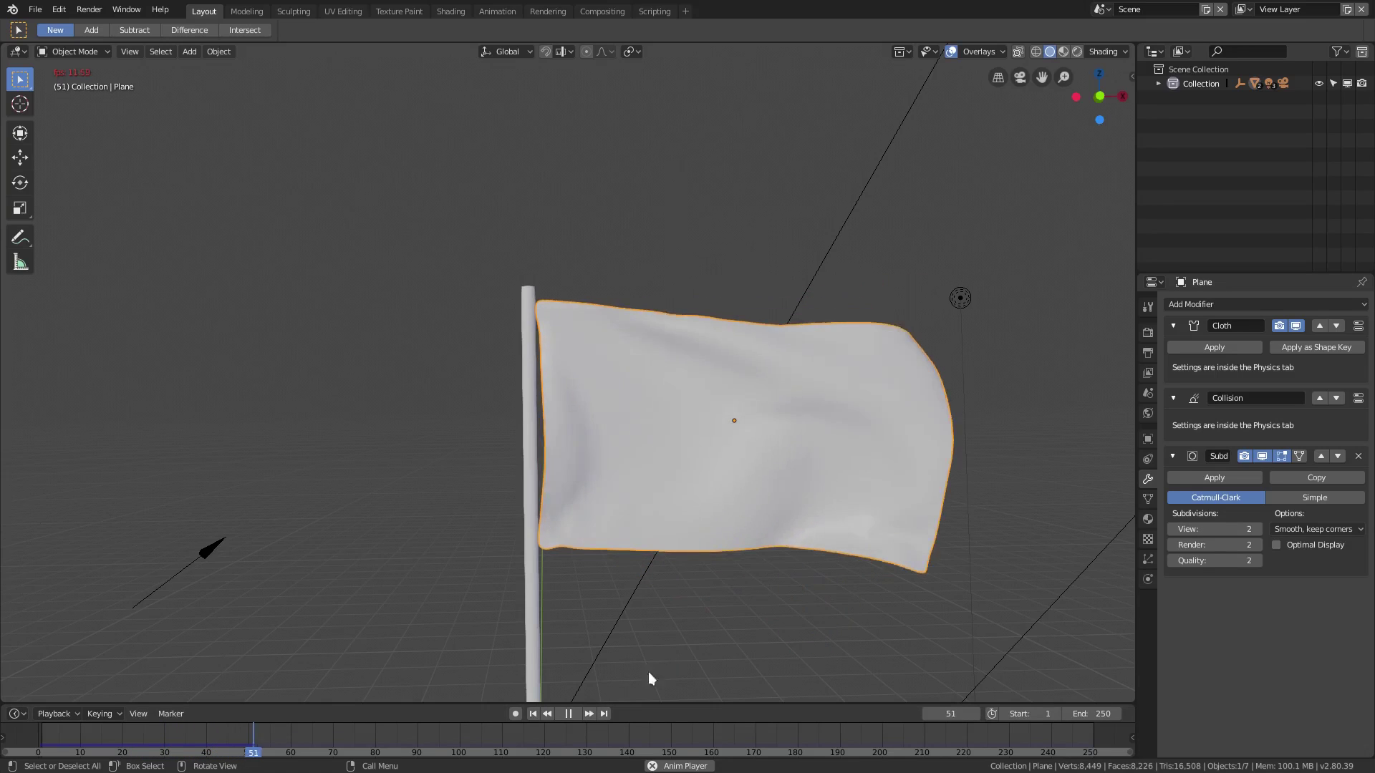
pyautogui.click(567, 714)
pyautogui.scroll(6, 537, 387)
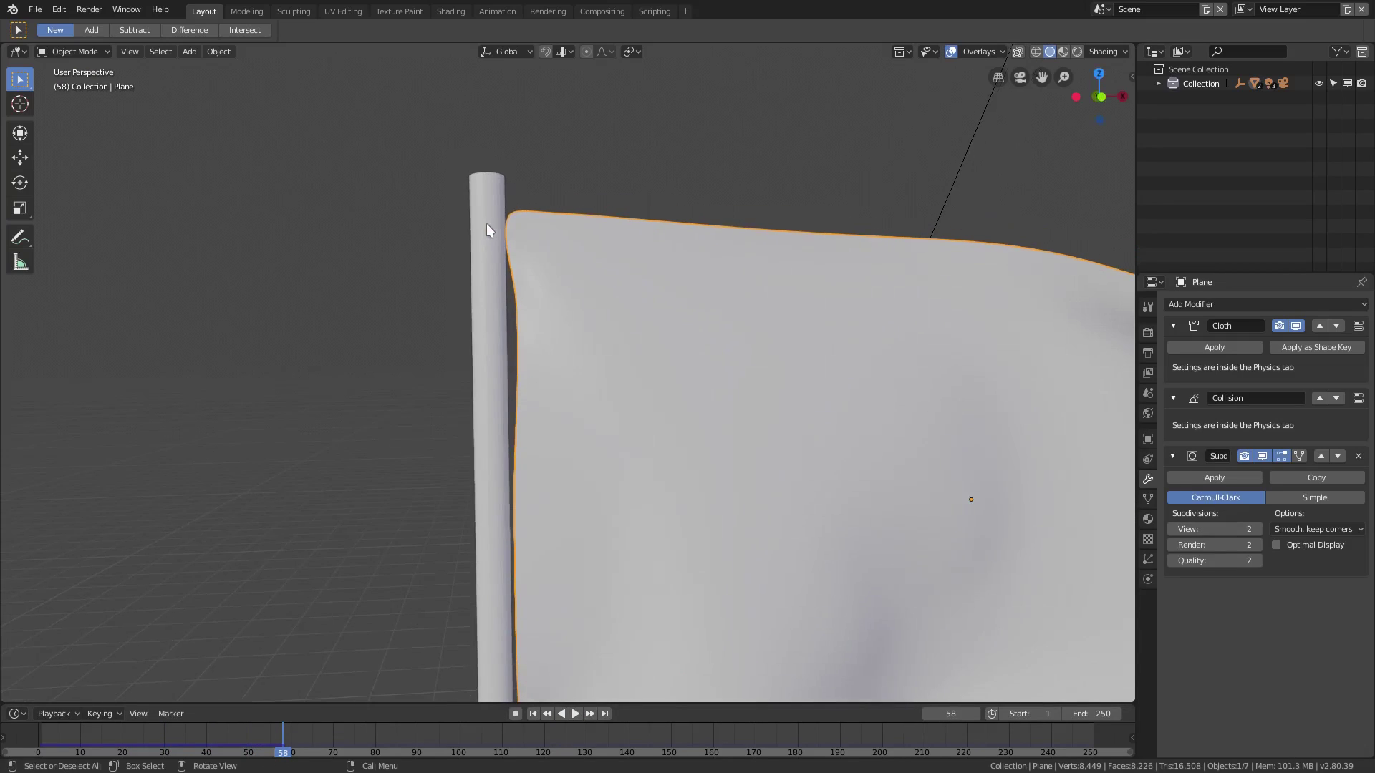
pyautogui.press('Tab')
pyautogui.scroll(-4, 497, 246)
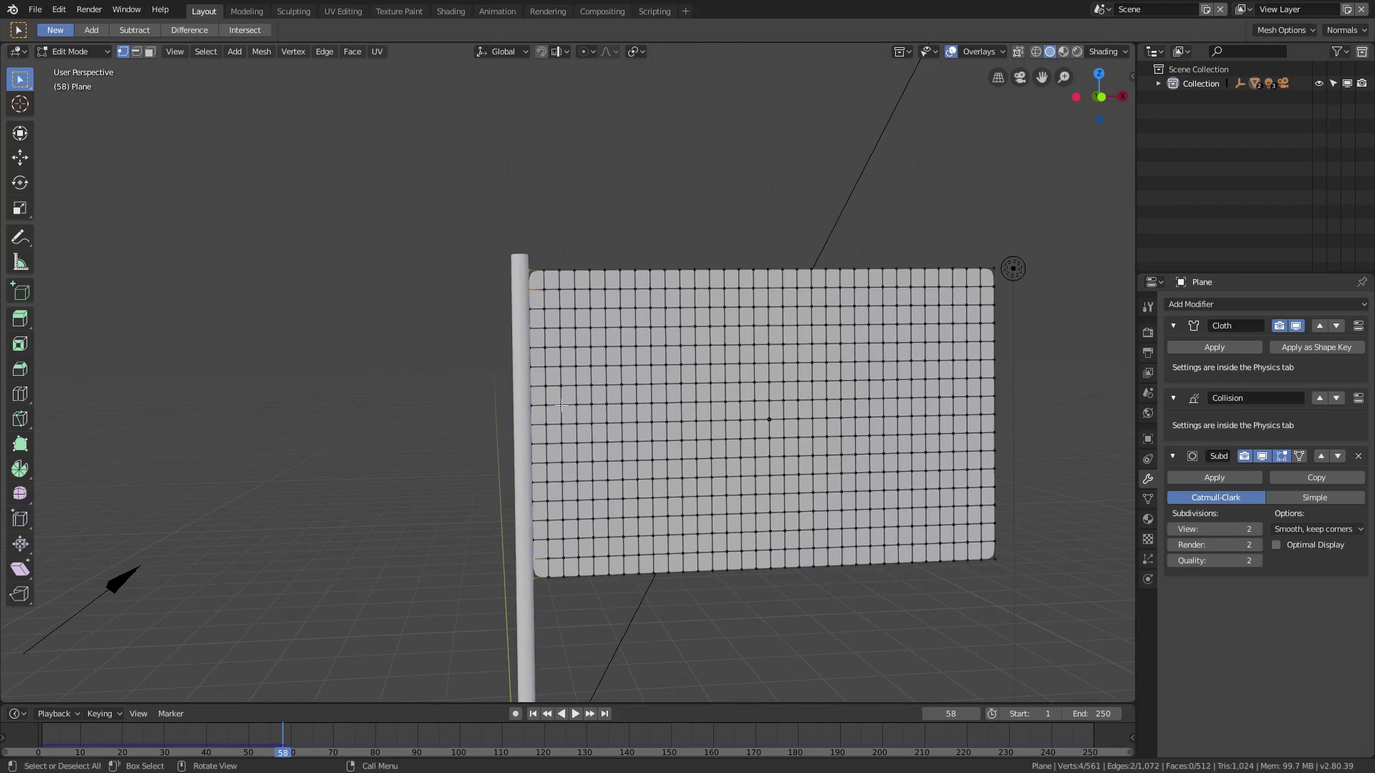
pyautogui.press('Tab')
# Delete the flagpole cylinder and enter Edit Mode on the flag
pyautogui.click(521, 341)
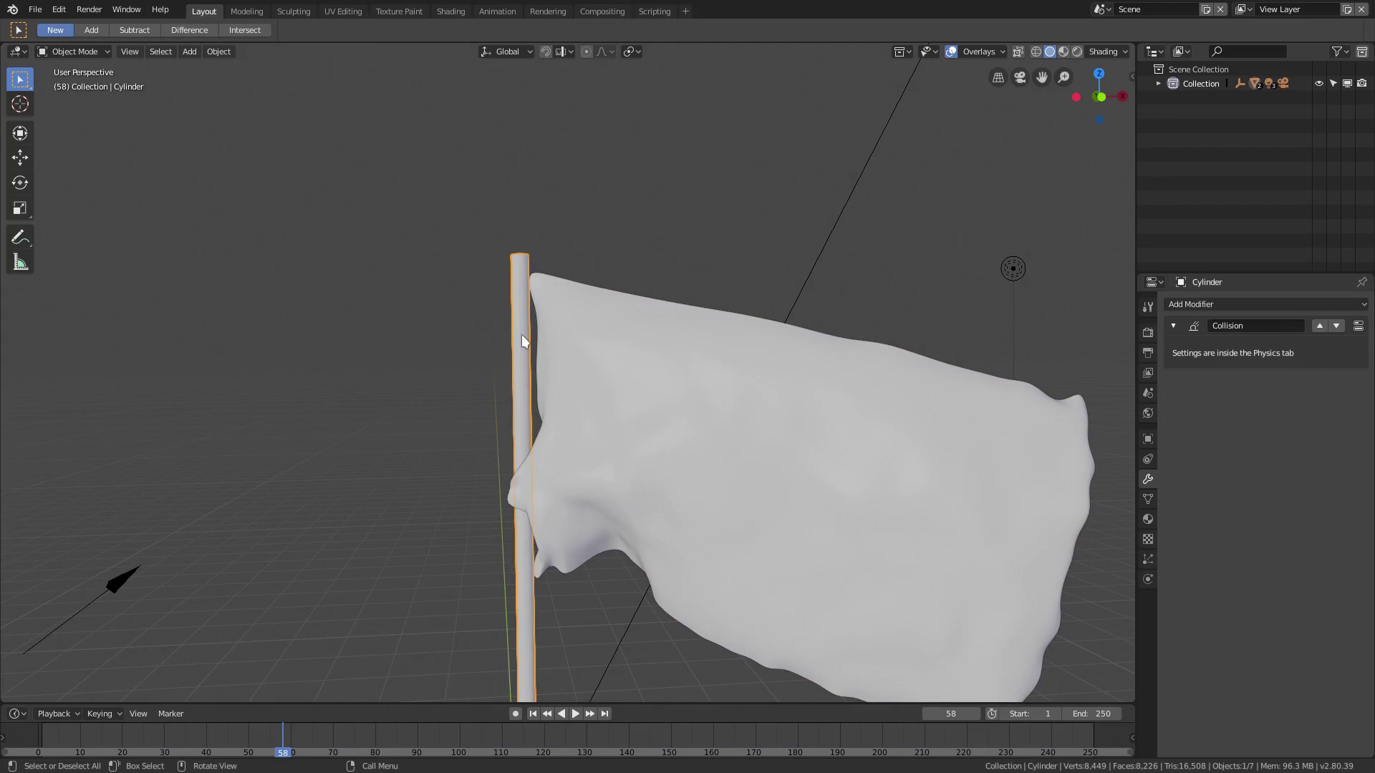
pyautogui.press('Delete')
pyautogui.click(570, 331)
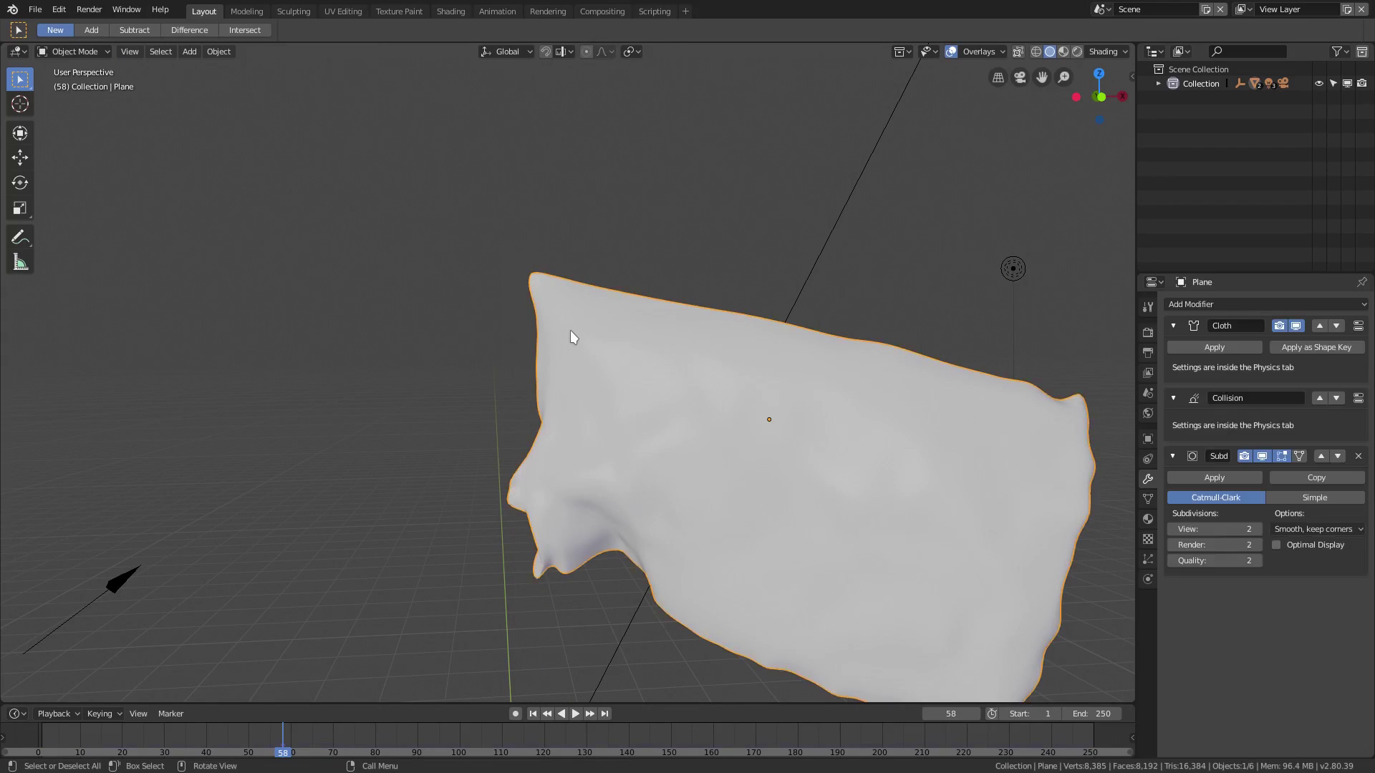
pyautogui.press('Tab')
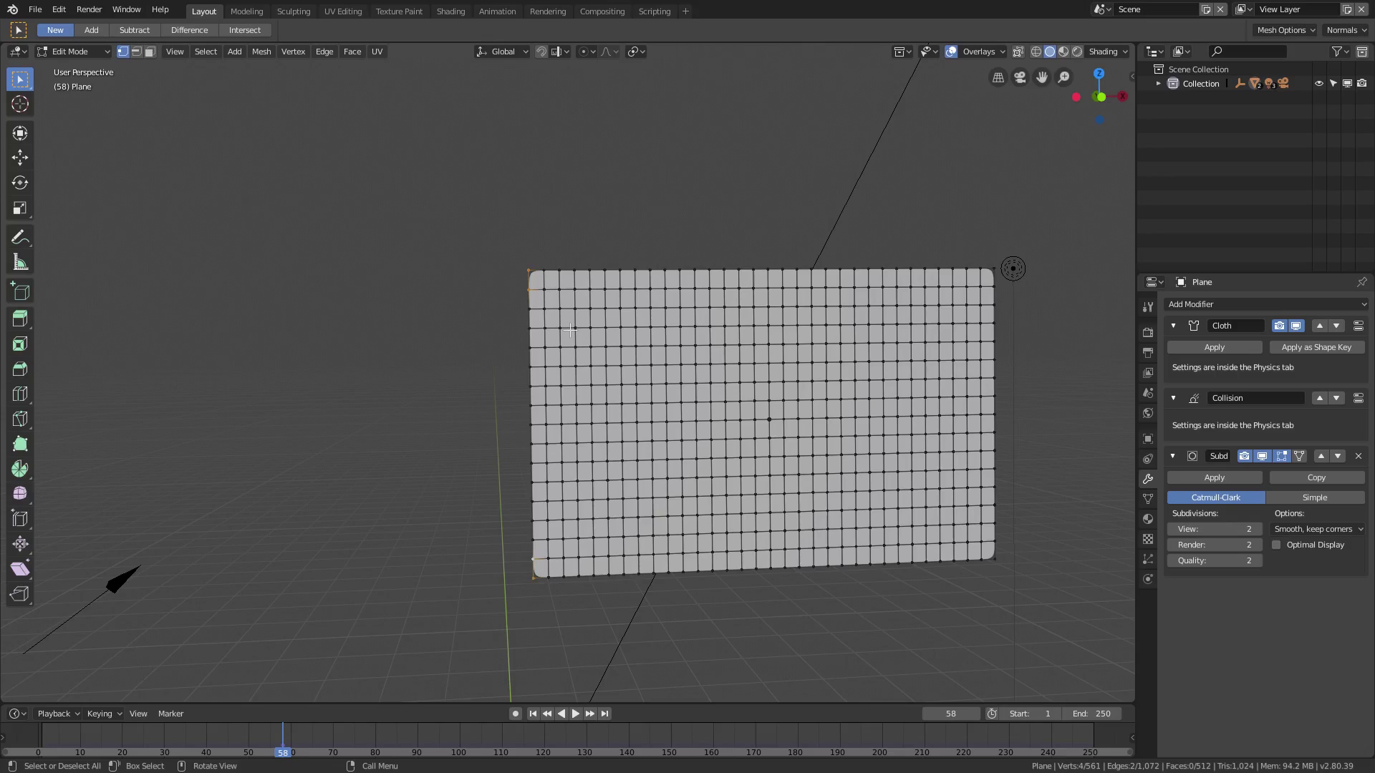
# Select the whole border edge where the flag met the pole and set its mean crease to 1.00
pyautogui.scroll(1, 568, 333)
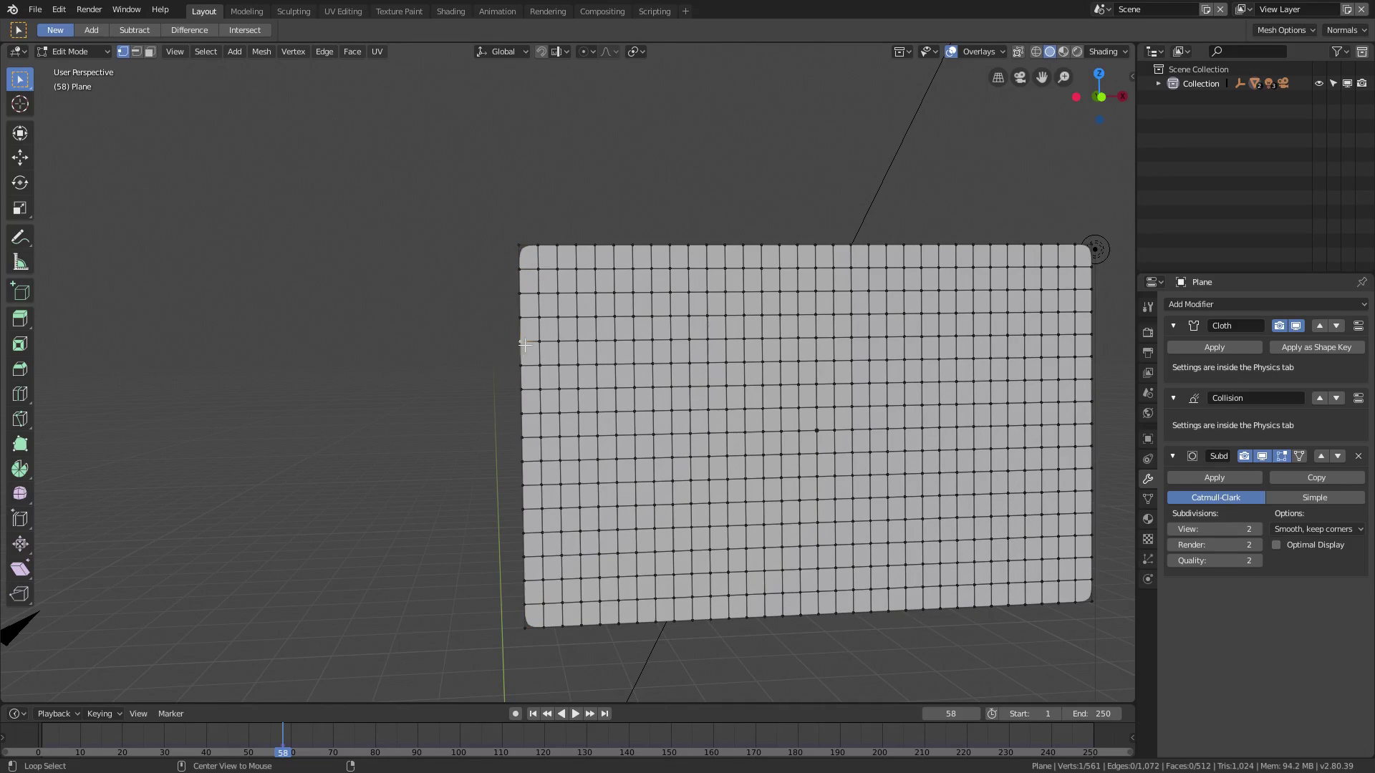
pyautogui.keyDown('alt'); pyautogui.click(525, 340); pyautogui.keyUp('alt')
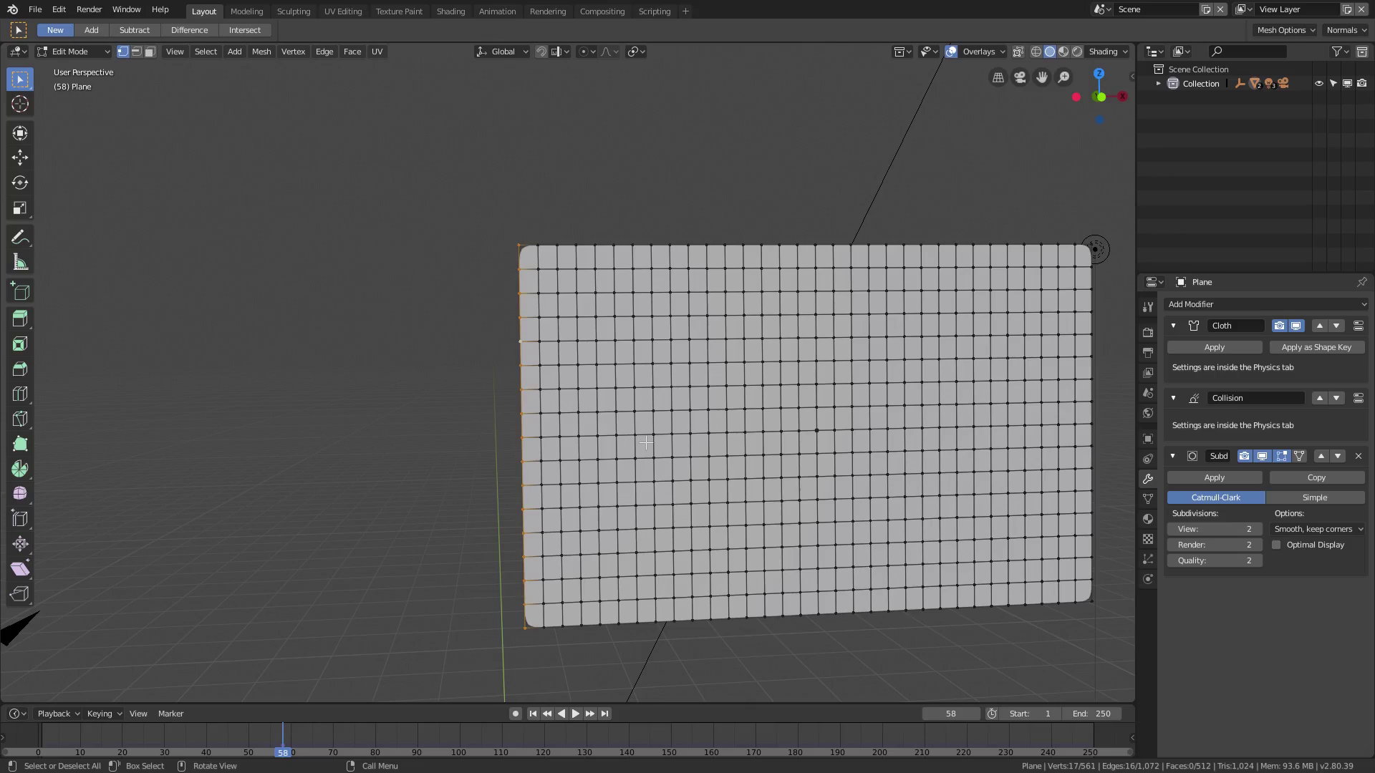
pyautogui.click(1130, 73)
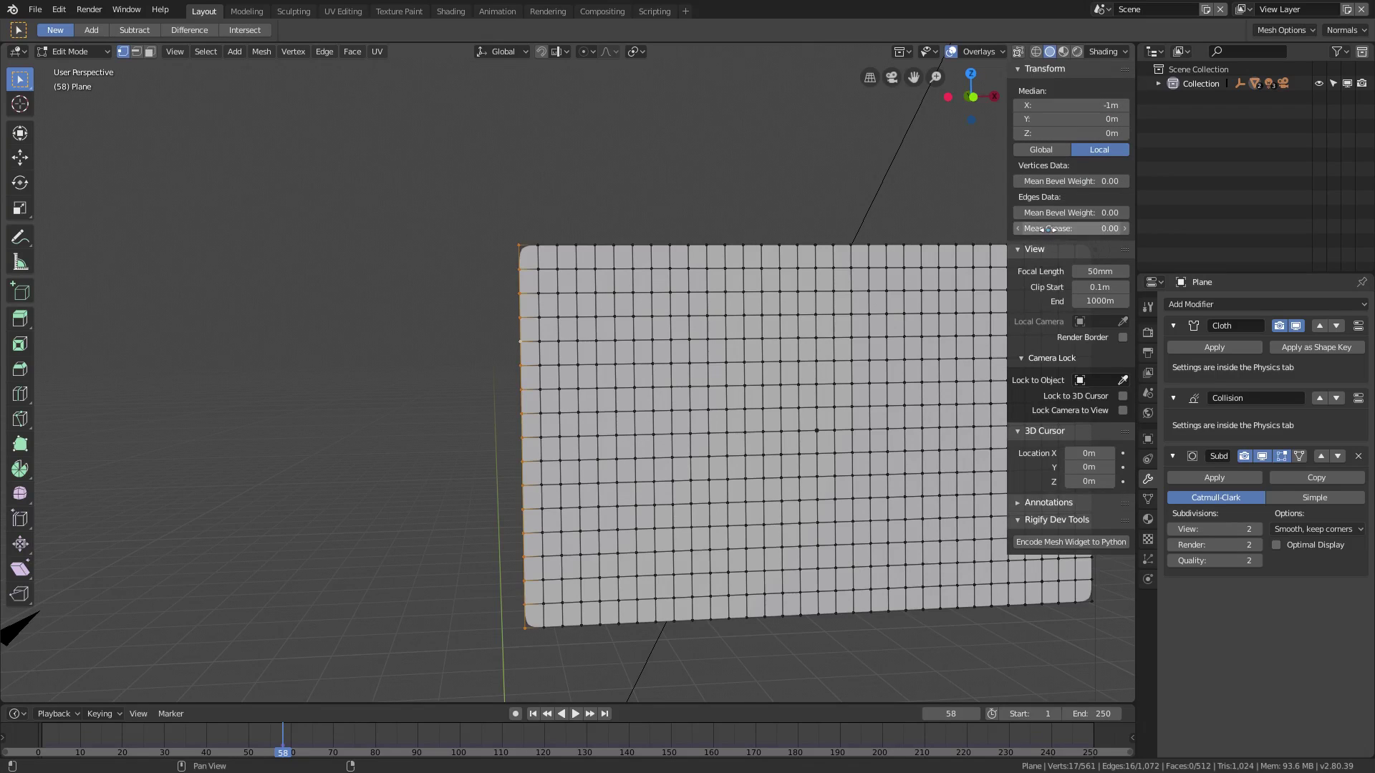
pyautogui.moveTo(1048, 230); pyautogui.dragTo(1118, 230)
pyautogui.scroll(1, 429, 318)
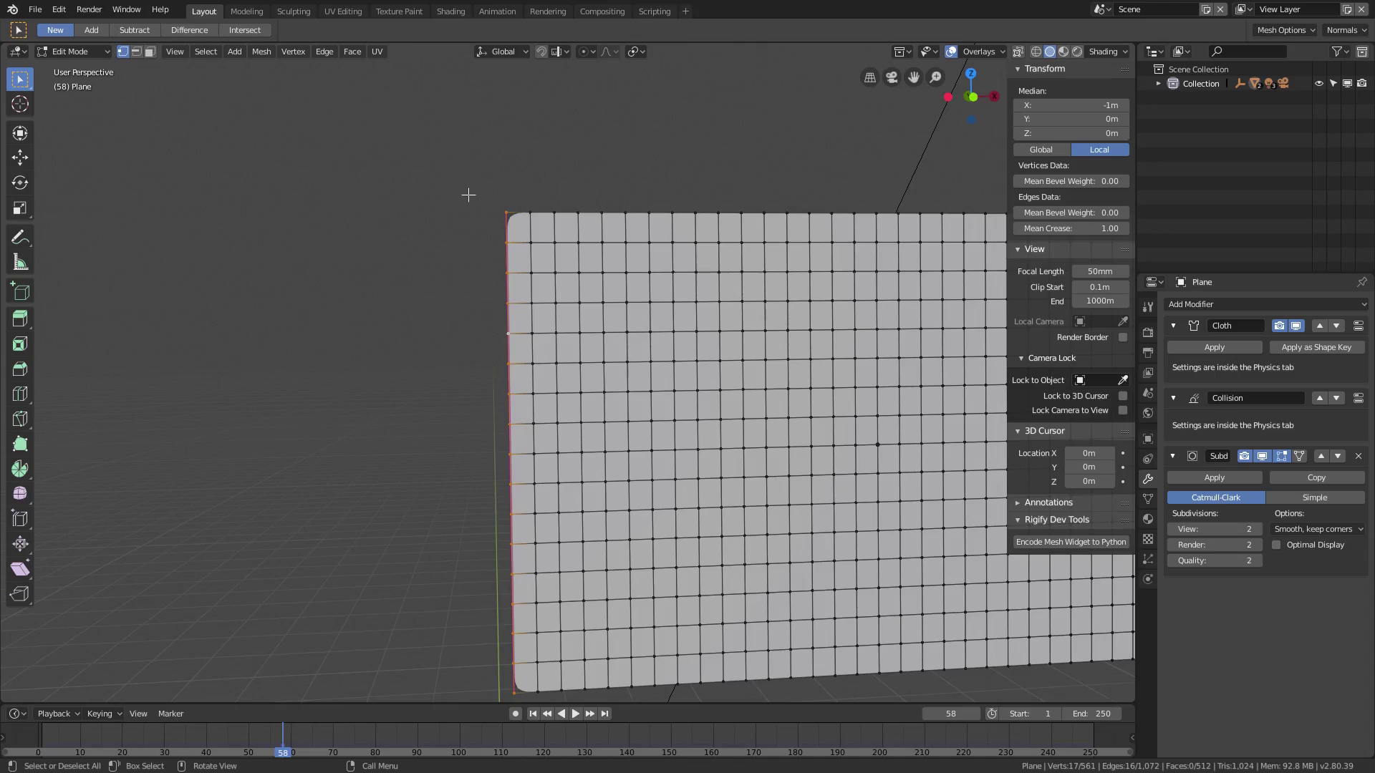
pyautogui.hotkey('ctrl', 'z')
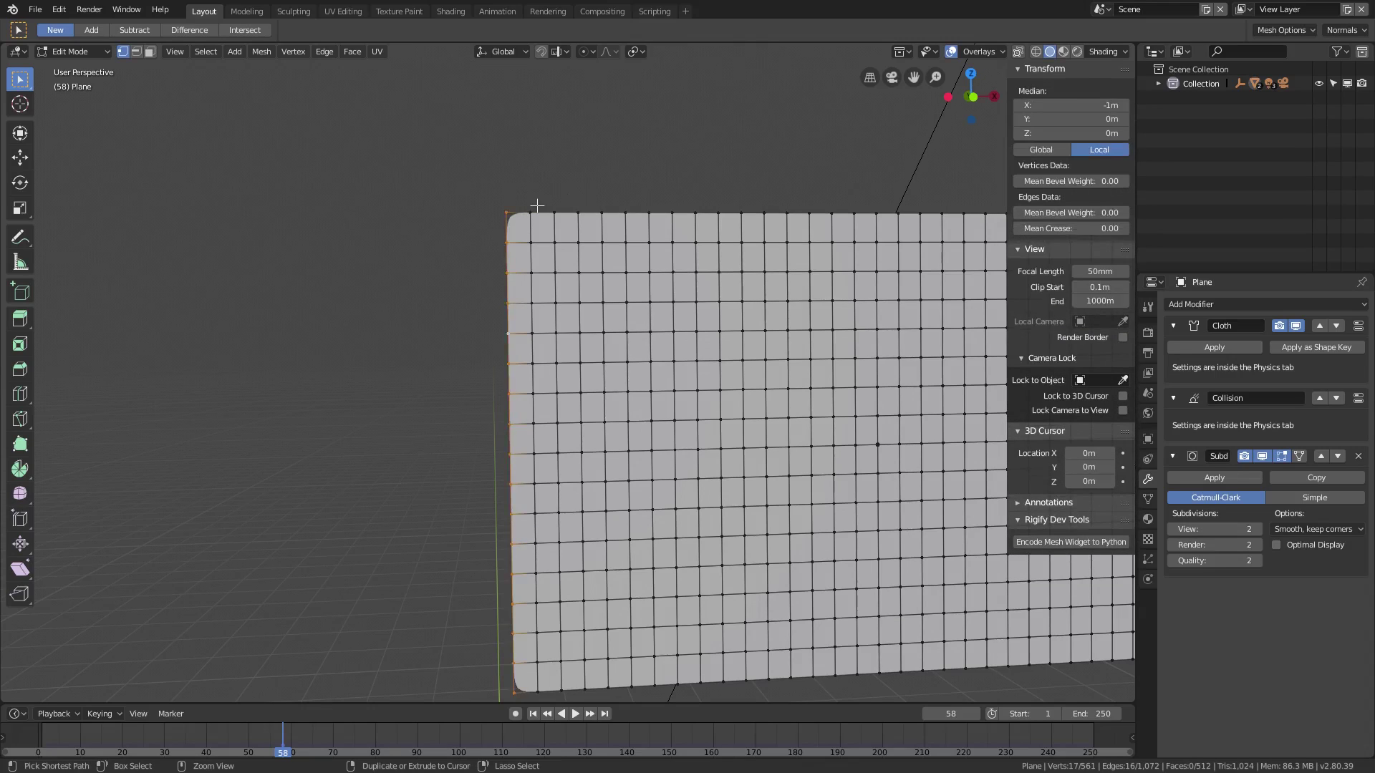
pyautogui.hotkey('ctrl', 'b')
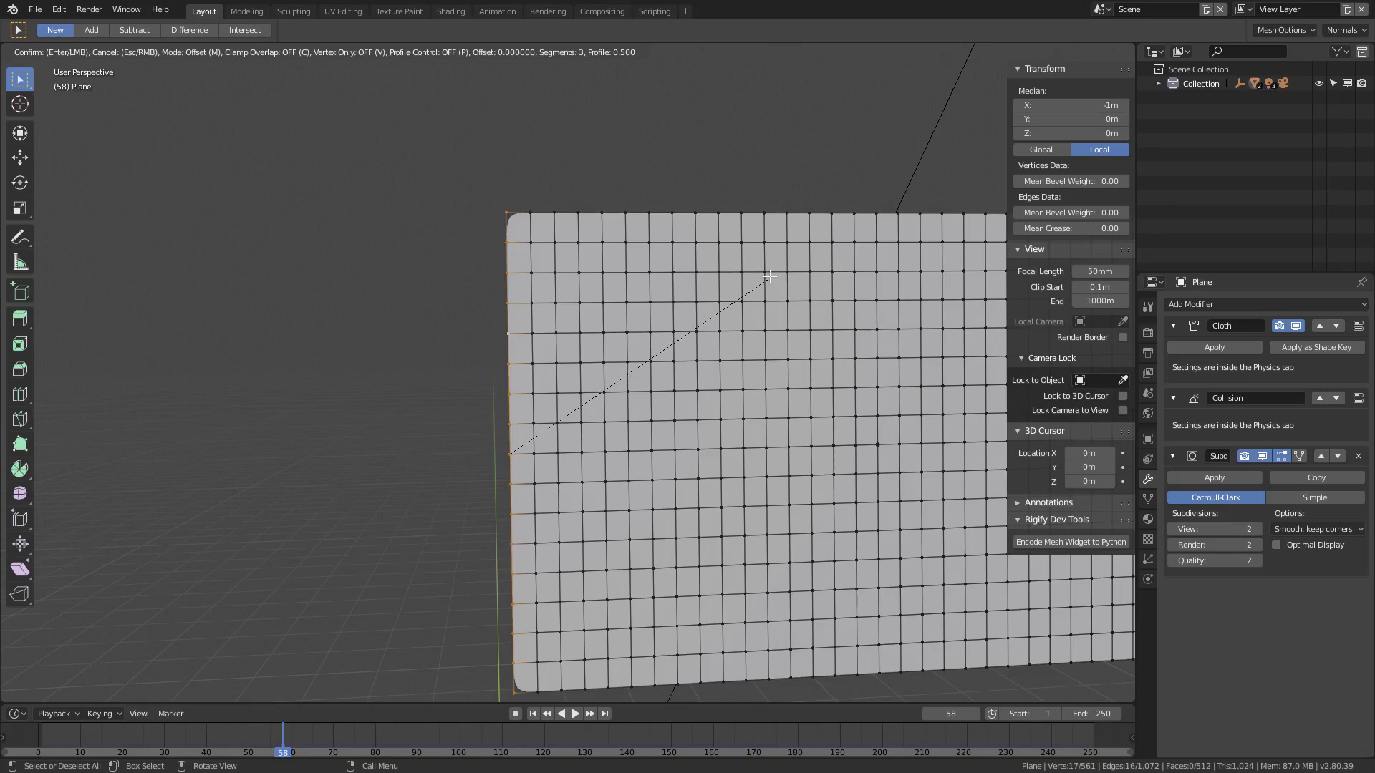
pyautogui.press('Escape')
pyautogui.click(533, 714)
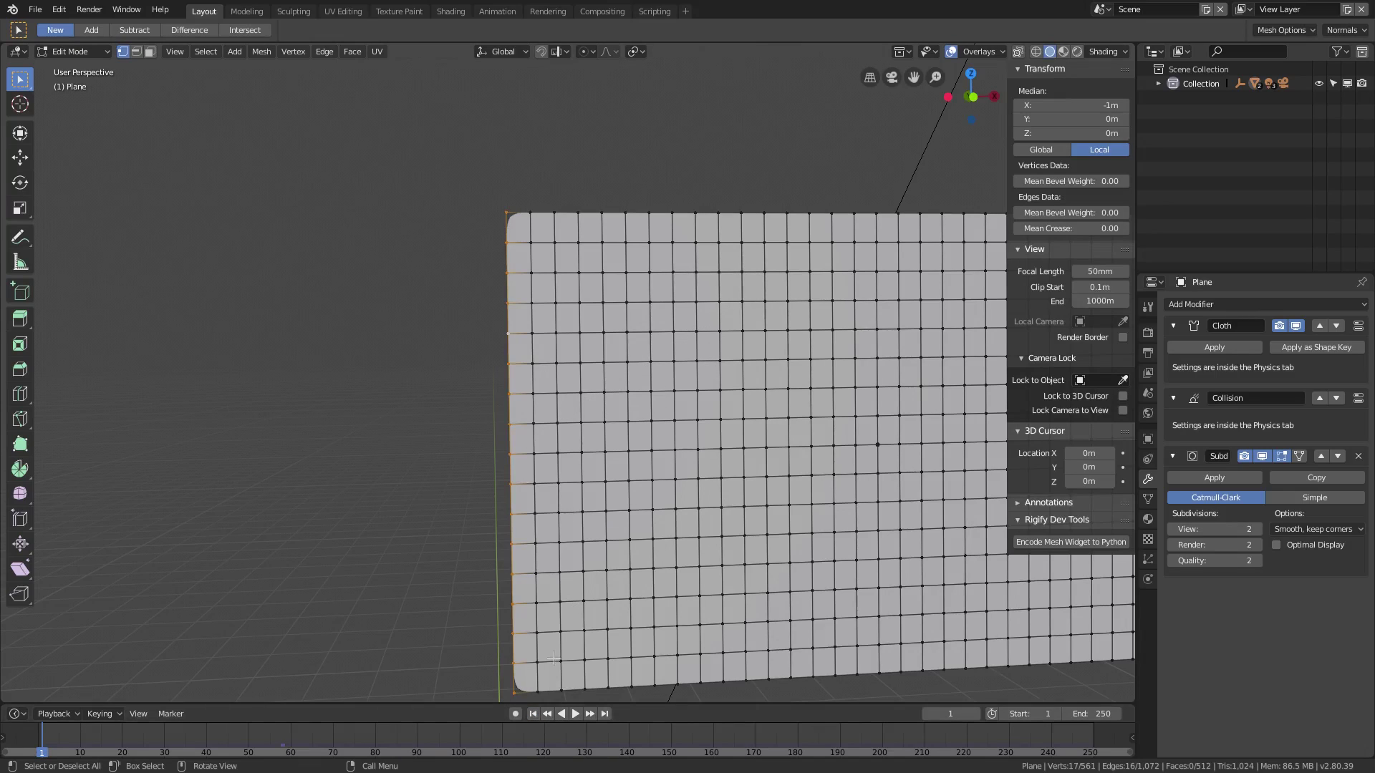
pyautogui.hotkey('ctrl', 'b')
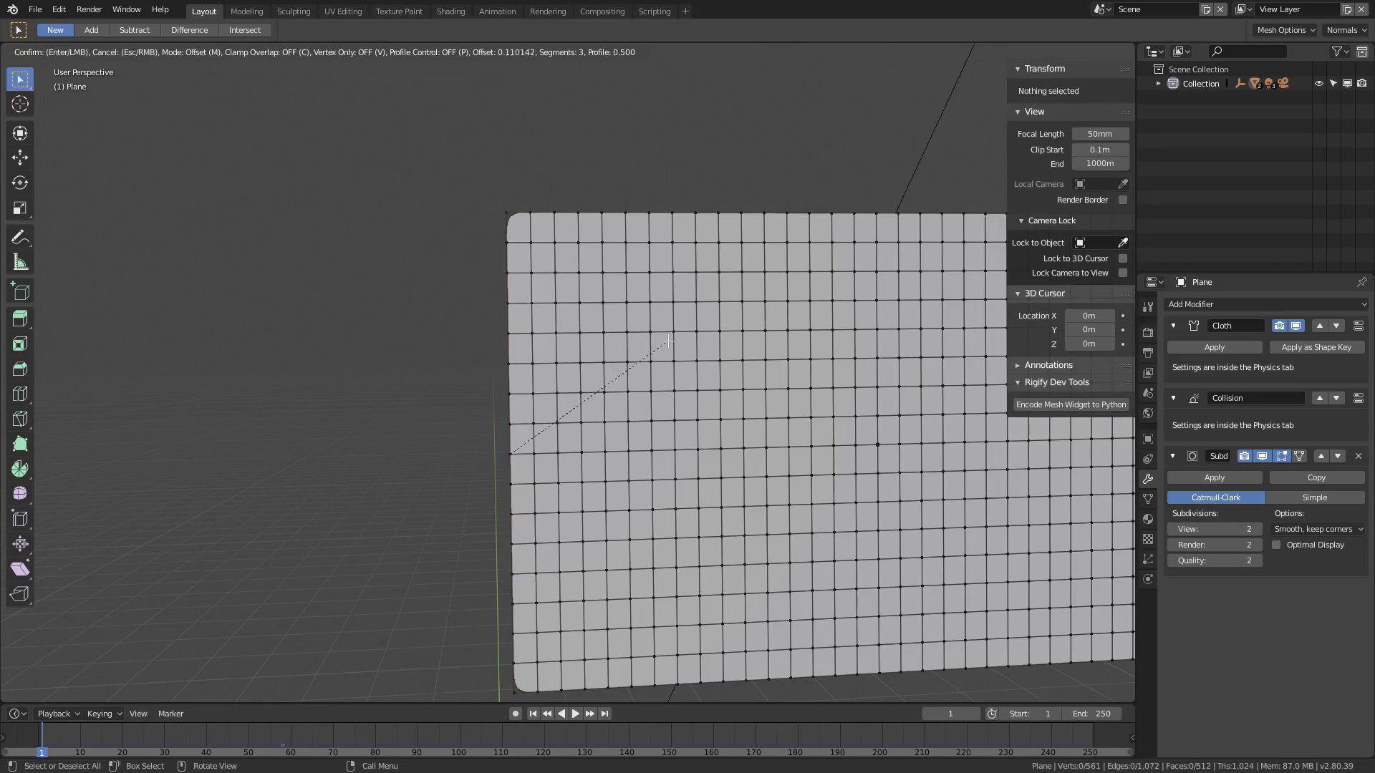
pyautogui.press('Escape')
# Try placing the Subdivision Surface modifier above Collision and Cloth in the flag's modifier stack, and return it to last place
pyautogui.press('Tab')
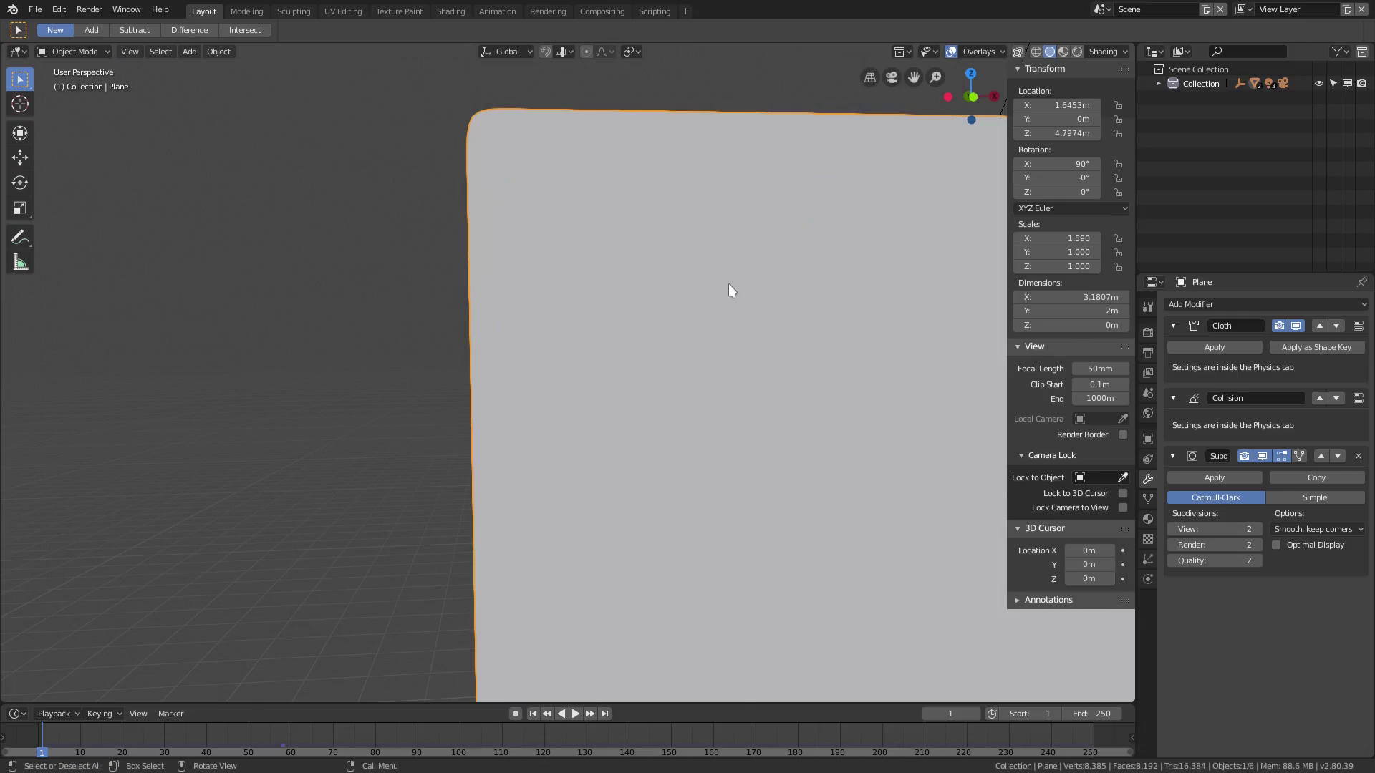
pyautogui.press('Tab')
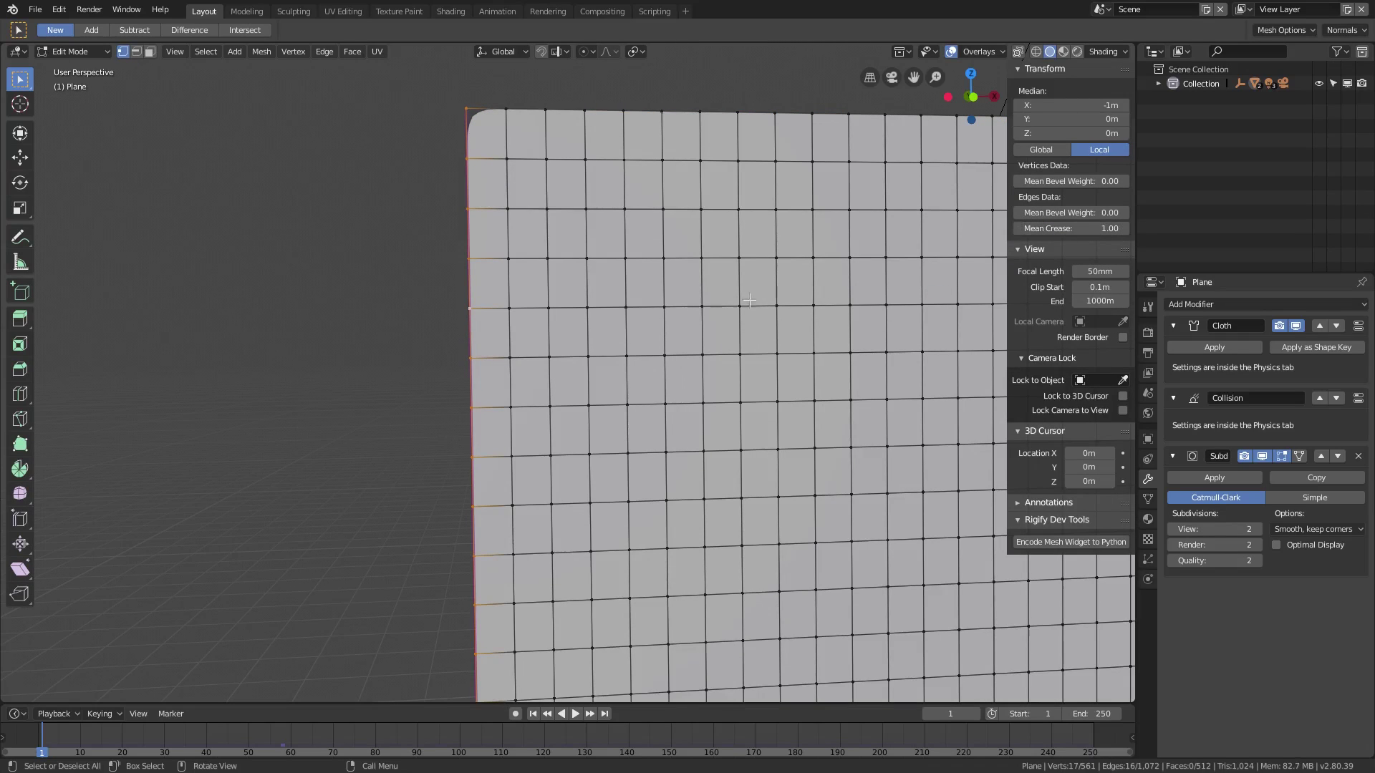
pyautogui.press('Tab')
pyautogui.click(1321, 456)
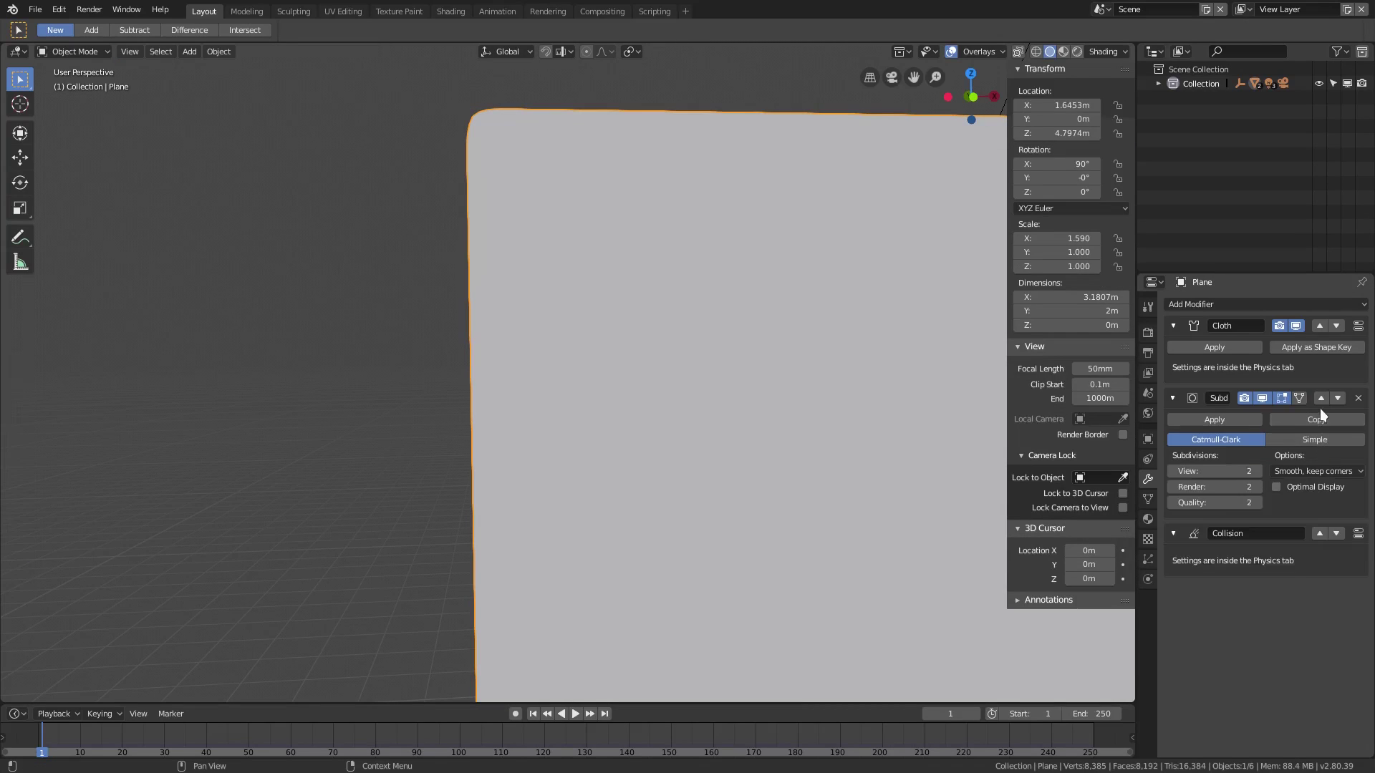
pyautogui.click(1320, 398)
pyautogui.click(1336, 326)
pyautogui.click(1337, 398)
# Turn off the Subdivision Surface modifier's viewport display and enter Edit Mode on the flag
pyautogui.click(1262, 456)
pyautogui.press('Tab')
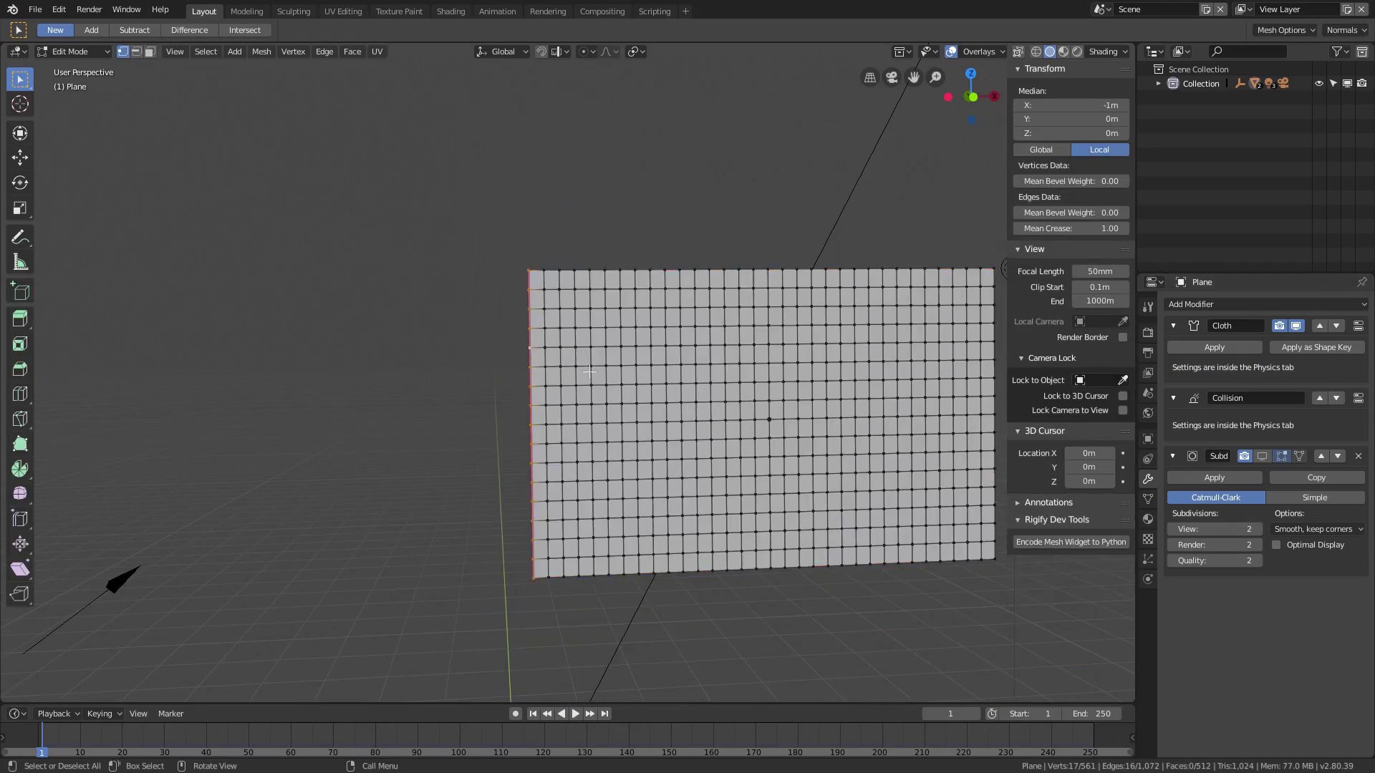
# Leave Edit Mode, turn the Subdivision Surface modifier's viewport display back on and inspect the flag's creased corner
pyautogui.scroll(2, 579, 270)
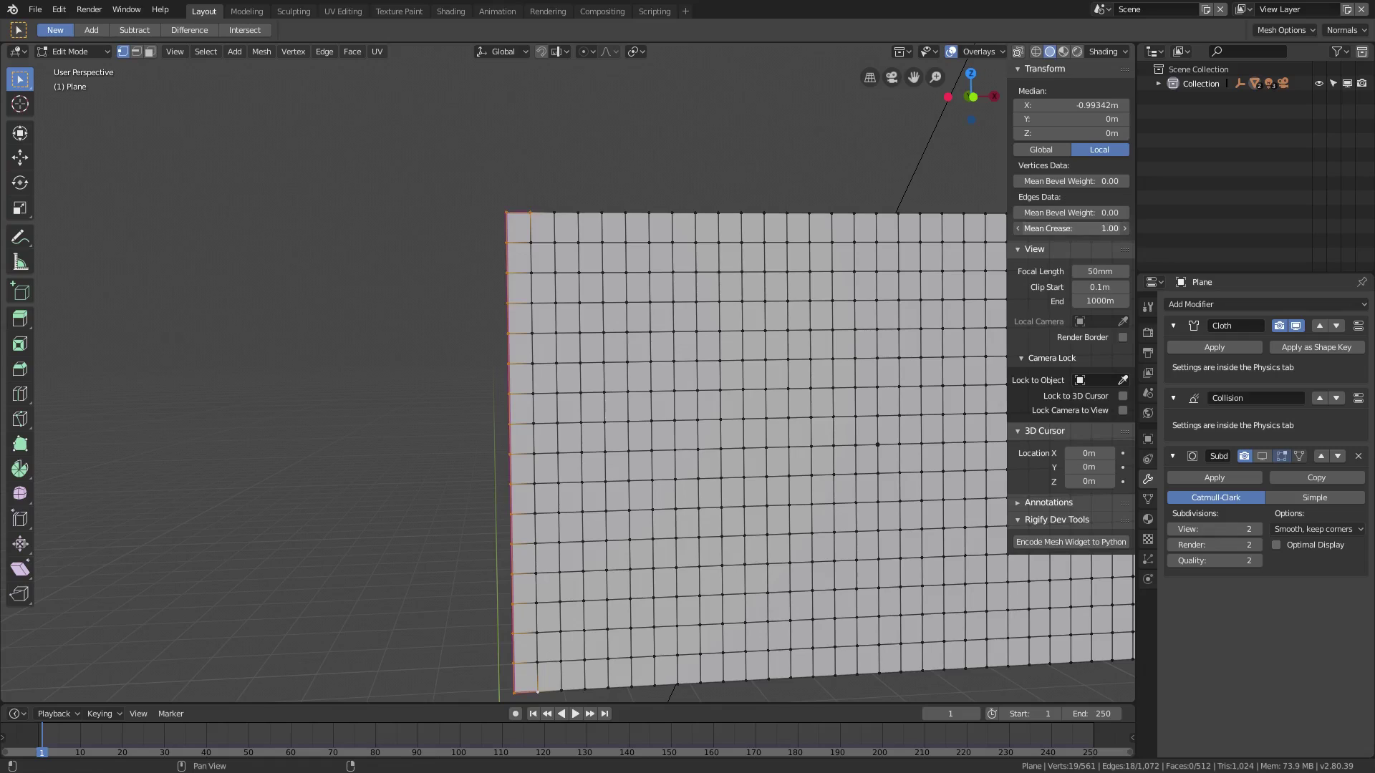
pyautogui.press('Tab')
pyautogui.click(1262, 456)
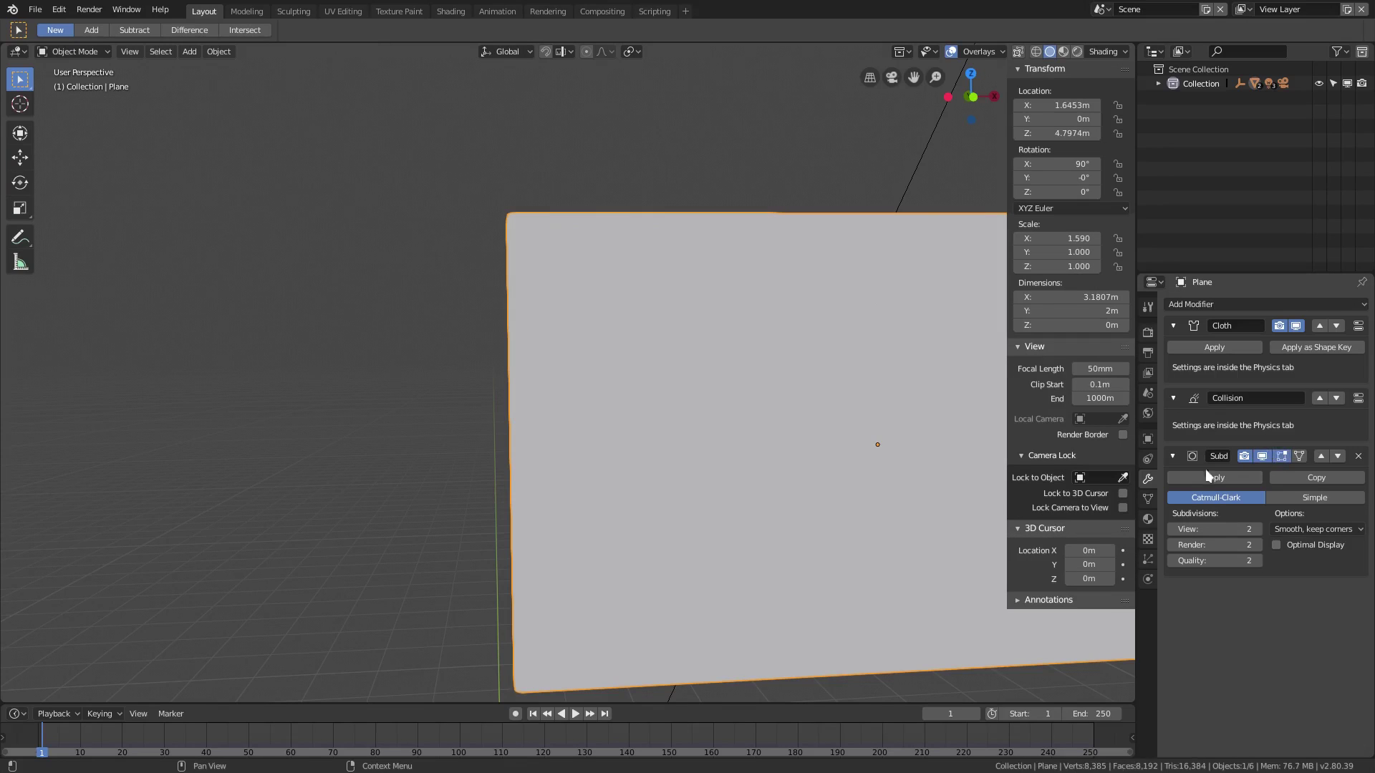
pyautogui.scroll(-3, 574, 484)
pyautogui.keyDown('shift'); pyautogui.moveTo(574, 483); pyautogui.dragTo(224, 358, button='middle'); pyautogui.keyUp('shift')
pyautogui.scroll(4, 245, 276)
pyautogui.keyDown('shift'); pyautogui.moveTo(245, 274); pyautogui.dragTo(510, 341, button='middle'); pyautogui.keyUp('shift')
pyautogui.scroll(2, 434, 221)
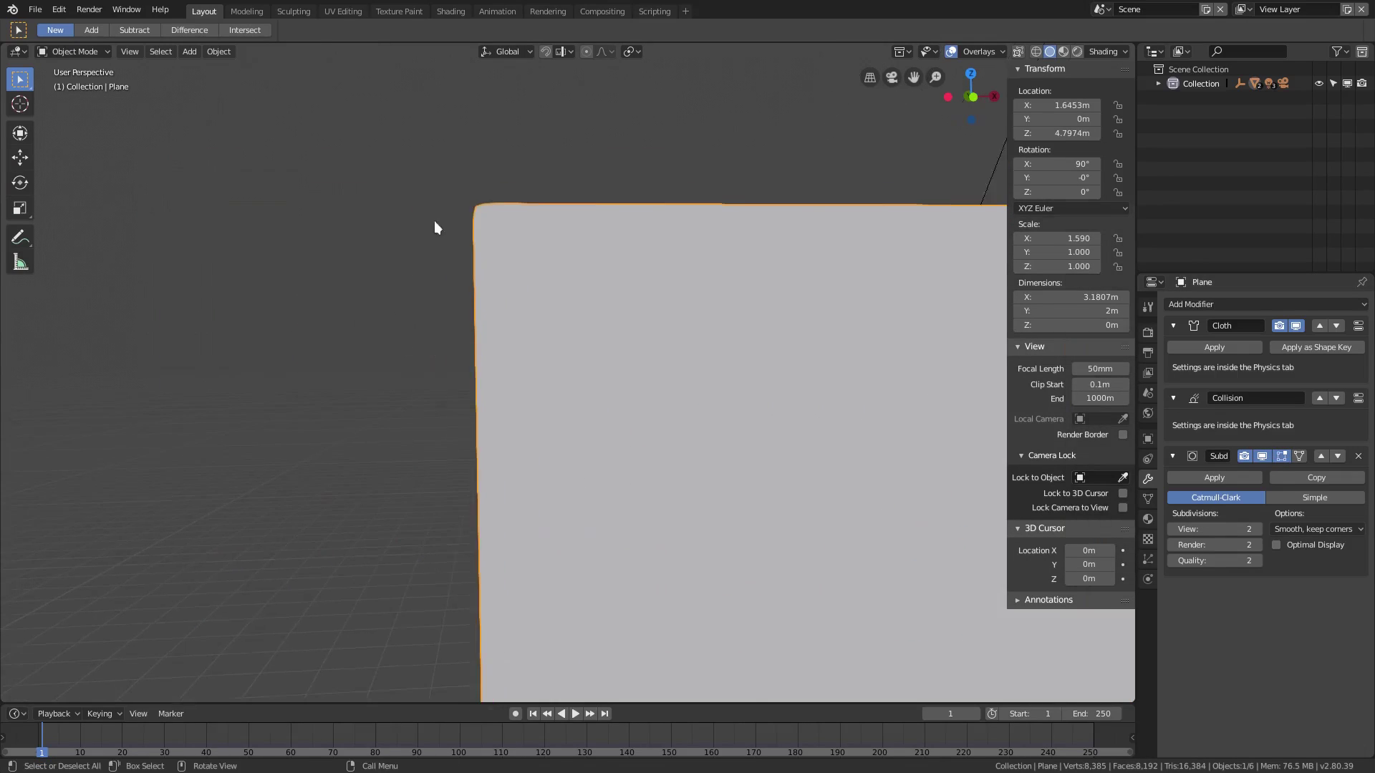
# In Edit Mode, extend the flag's pole-side edge selection by one vertex along the borders at its lower and upper corners
pyautogui.press('Tab')
pyautogui.scroll(-3, 453, 198)
pyautogui.keyDown('shift'); pyautogui.moveTo(683, 465); pyautogui.dragTo(642, 95, button='middle'); pyautogui.keyUp('shift')
pyautogui.keyDown('shift'); pyautogui.moveTo(460, 456); pyautogui.dragTo(489, 542, button='middle'); pyautogui.keyUp('shift')
pyautogui.scroll(3, 481, 547)
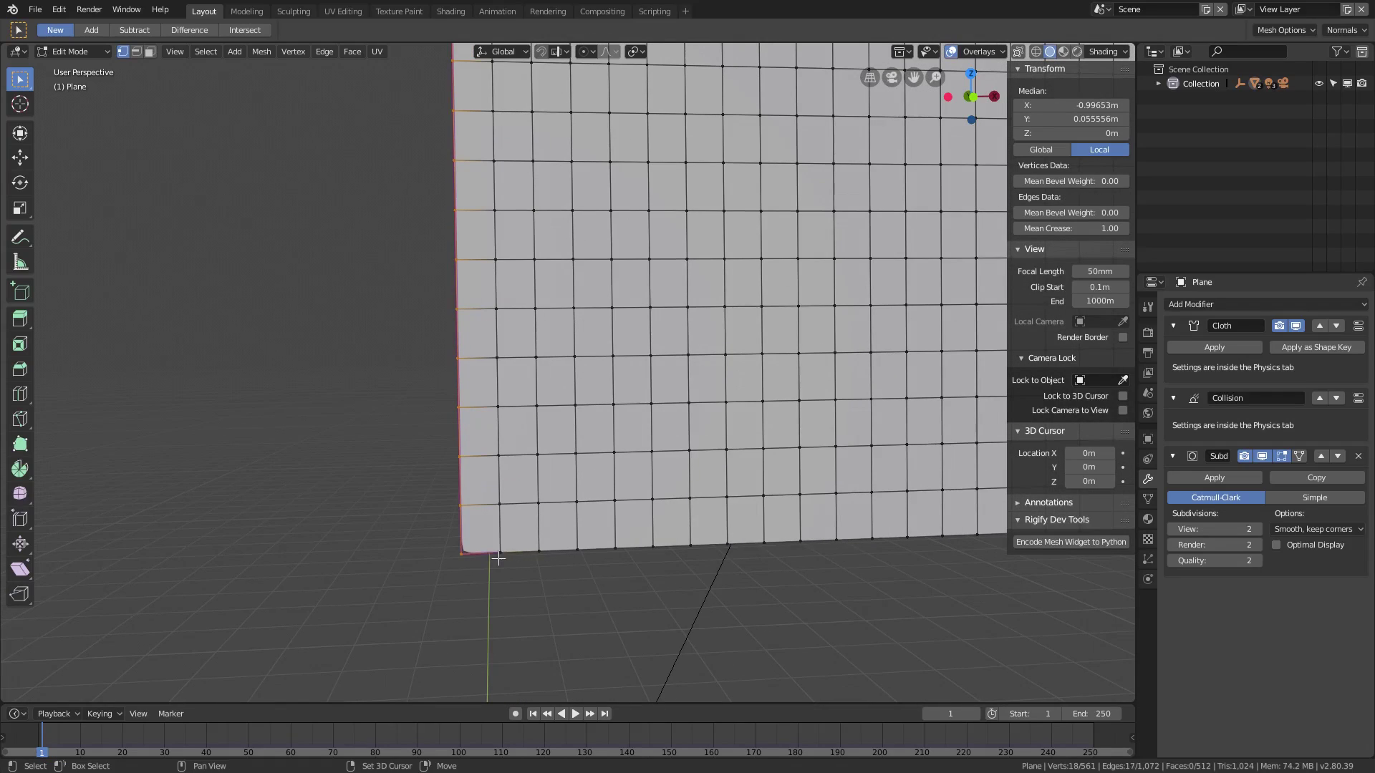
pyautogui.scroll(-4, 501, 459)
pyautogui.keyDown('shift'); pyautogui.moveTo(513, 89); pyautogui.dragTo(528, 404, button='middle'); pyautogui.keyUp('shift')
pyautogui.keyDown('shift'); pyautogui.click(549, 396); pyautogui.keyUp('shift')
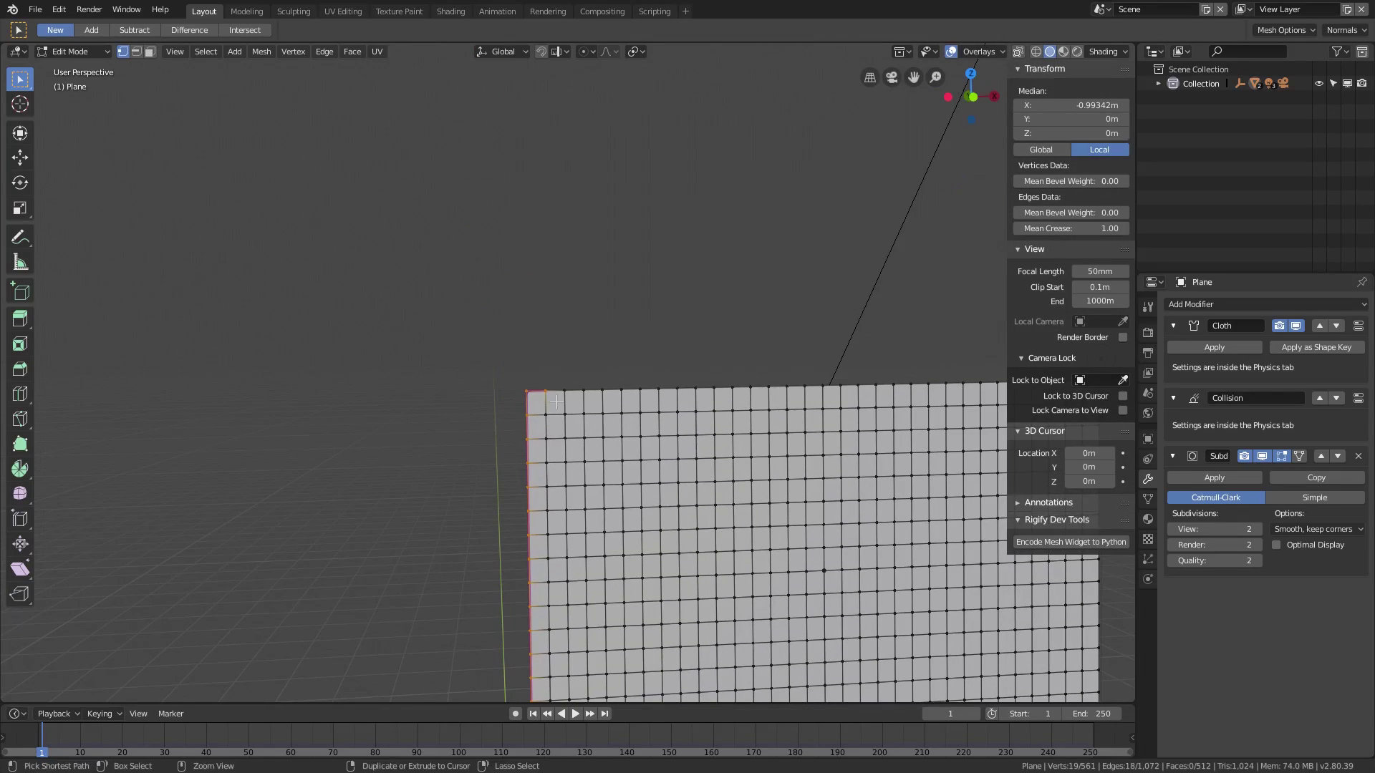
pyautogui.scroll(2, 556, 401)
pyautogui.scroll(-5, 532, 406)
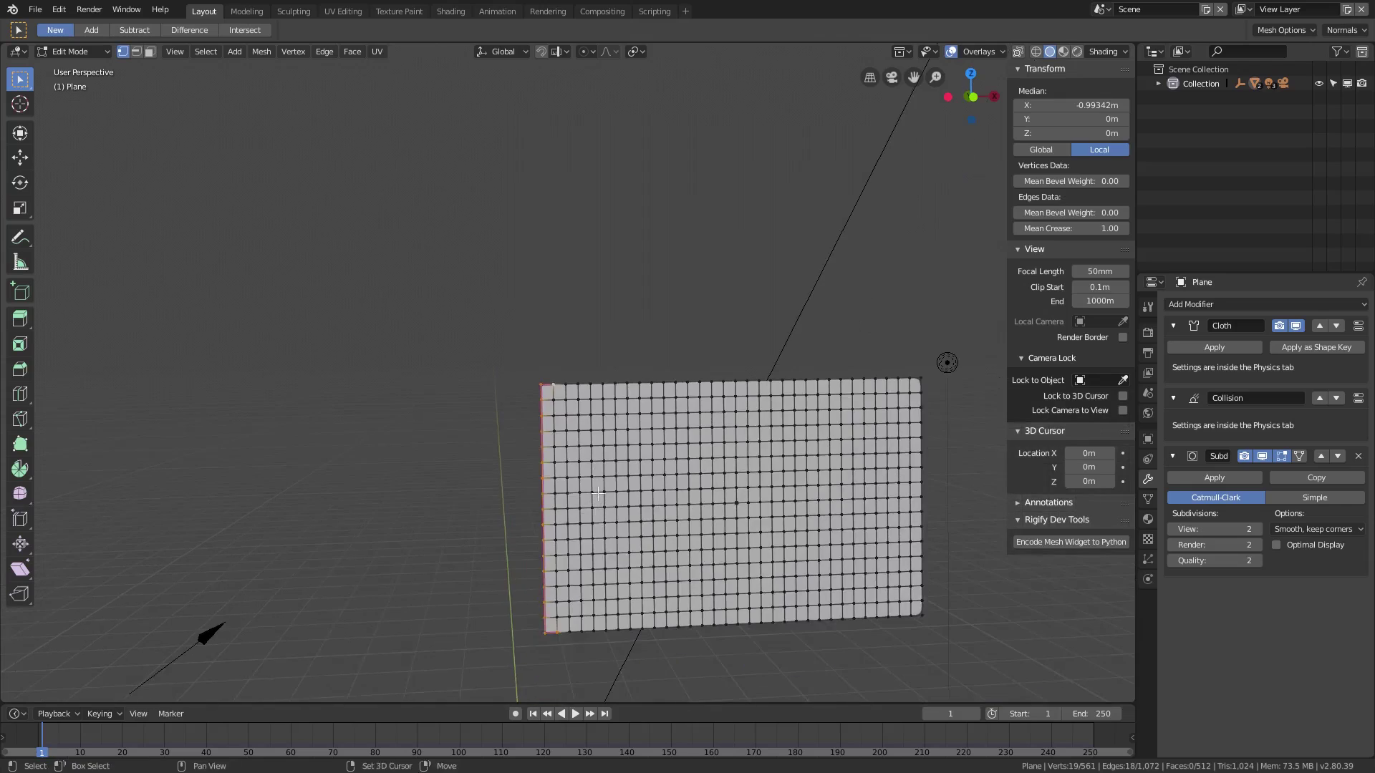
# Set the mean crease of the selected pole-side edges to 0.99 and return to Object Mode
pyautogui.keyDown('shift'); pyautogui.moveTo(532, 406); pyautogui.dragTo(477, 302, button='middle'); pyautogui.keyUp('shift')
pyautogui.moveTo(1084, 229); pyautogui.dragTo(1078, 229)
pyautogui.scroll(4, 471, 340)
pyautogui.hotkey('ctrl', 'b')
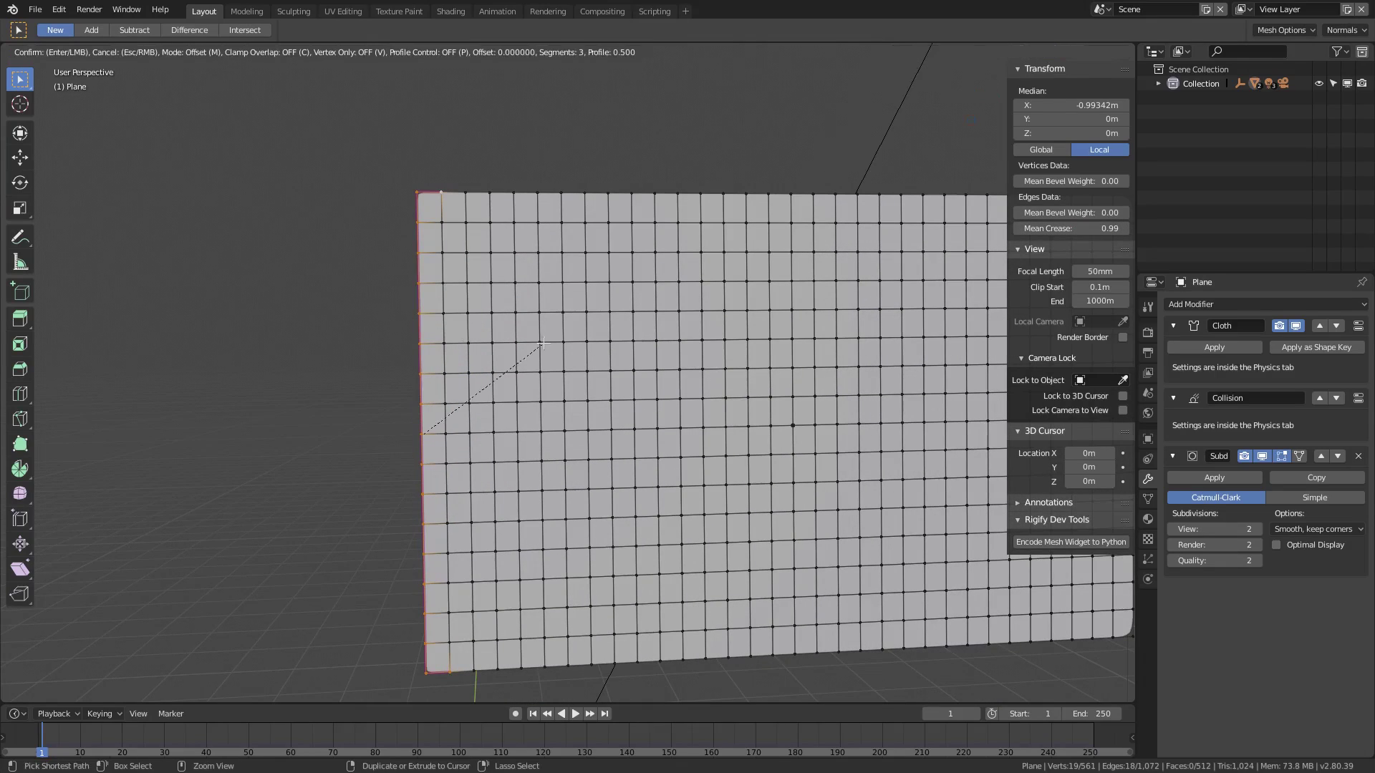
pyautogui.rightClick(544, 420)
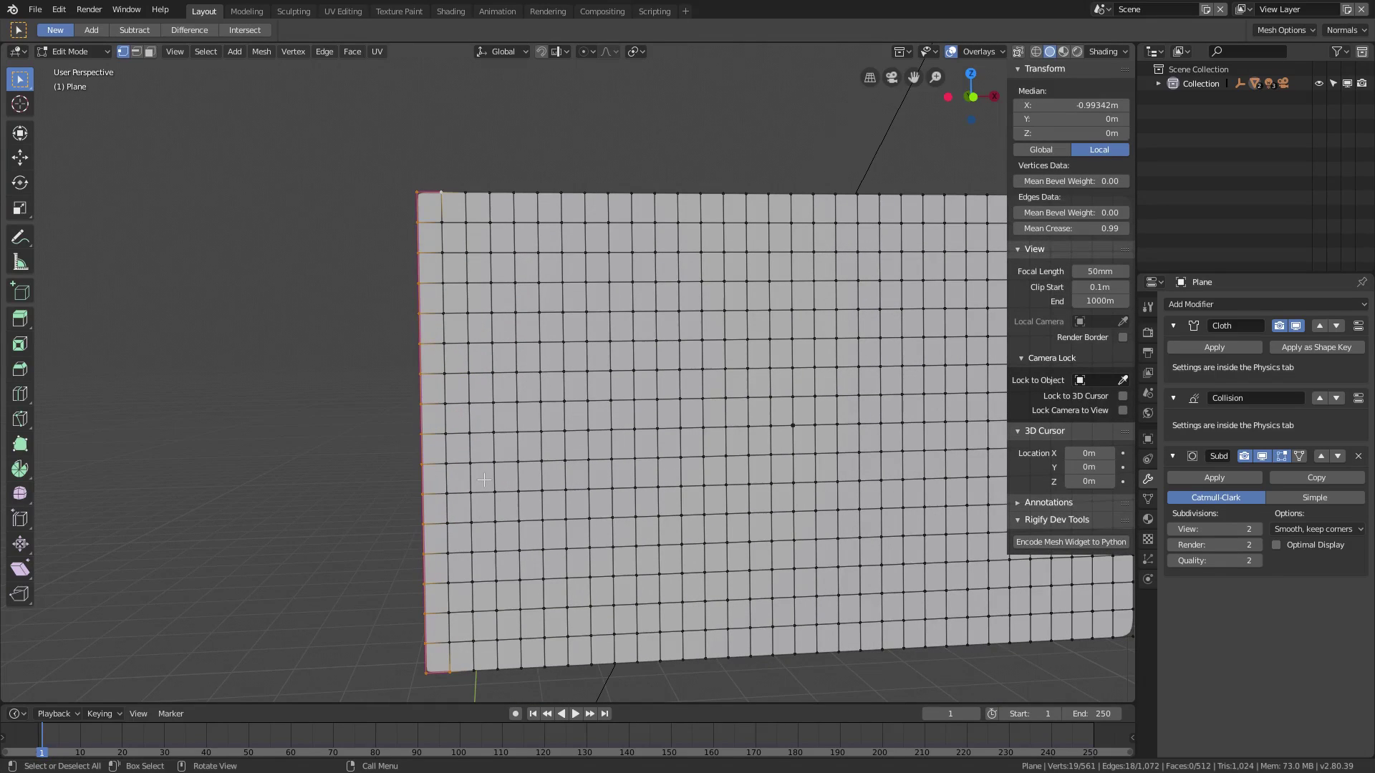
pyautogui.press('Tab')
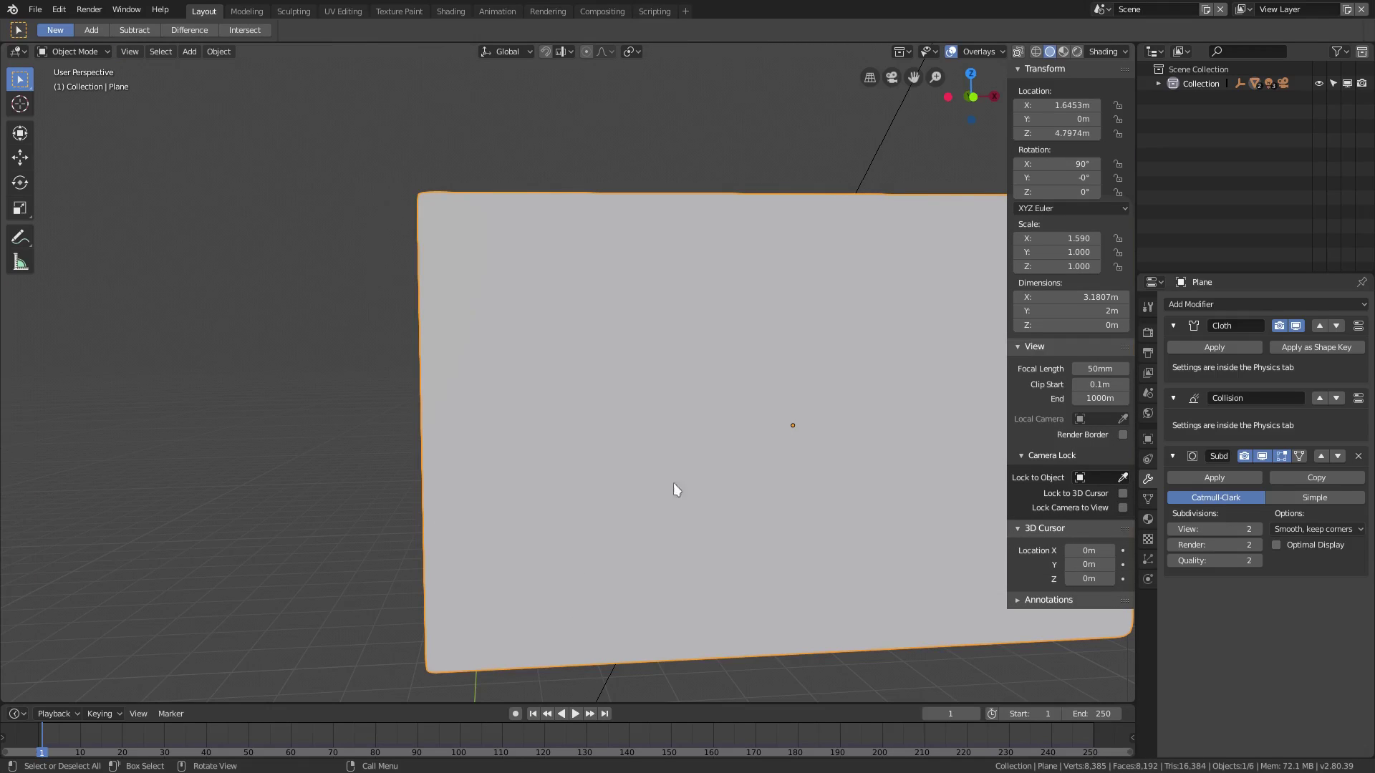
# Unhide the flagpole and select only the flag
pyautogui.hotkey('alt', 'h')
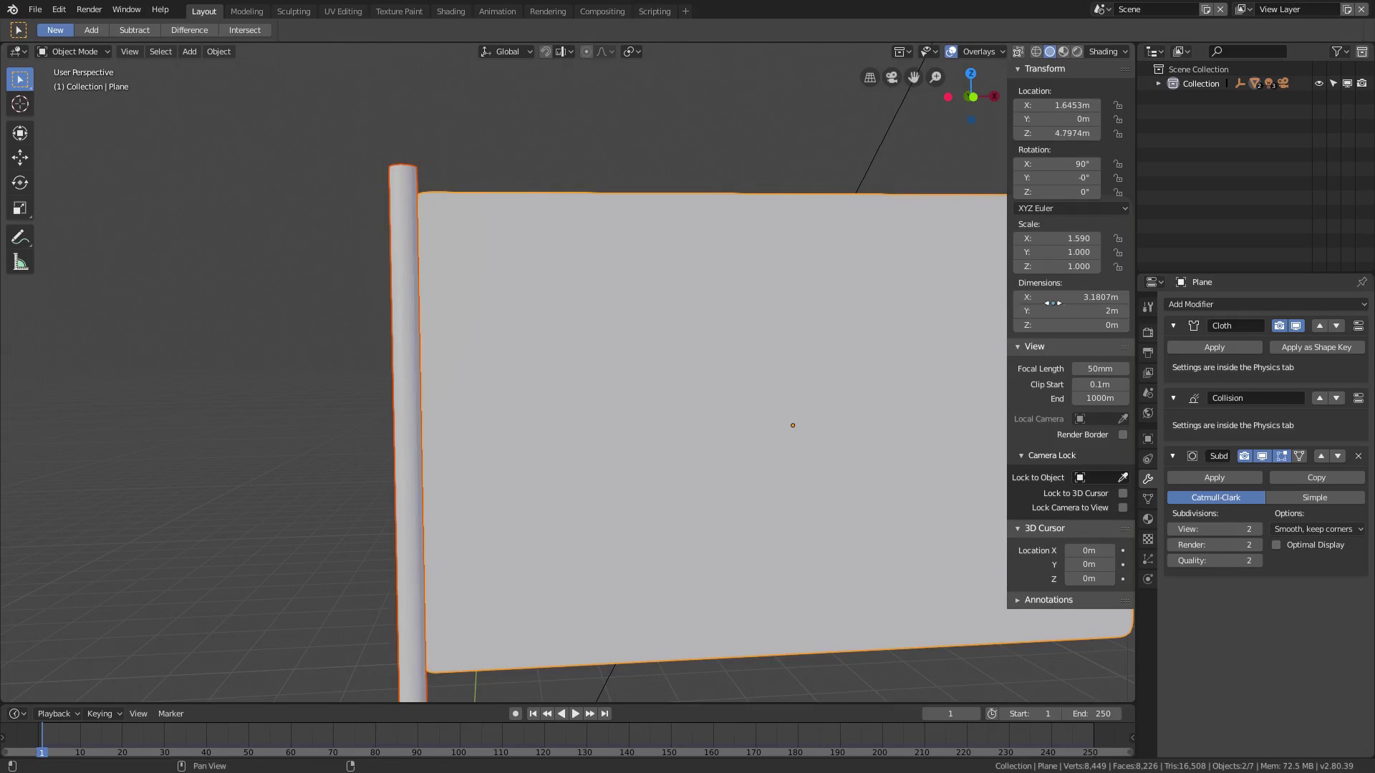
pyautogui.press('n')
pyautogui.scroll(-1, 645, 480)
pyautogui.click(623, 464)
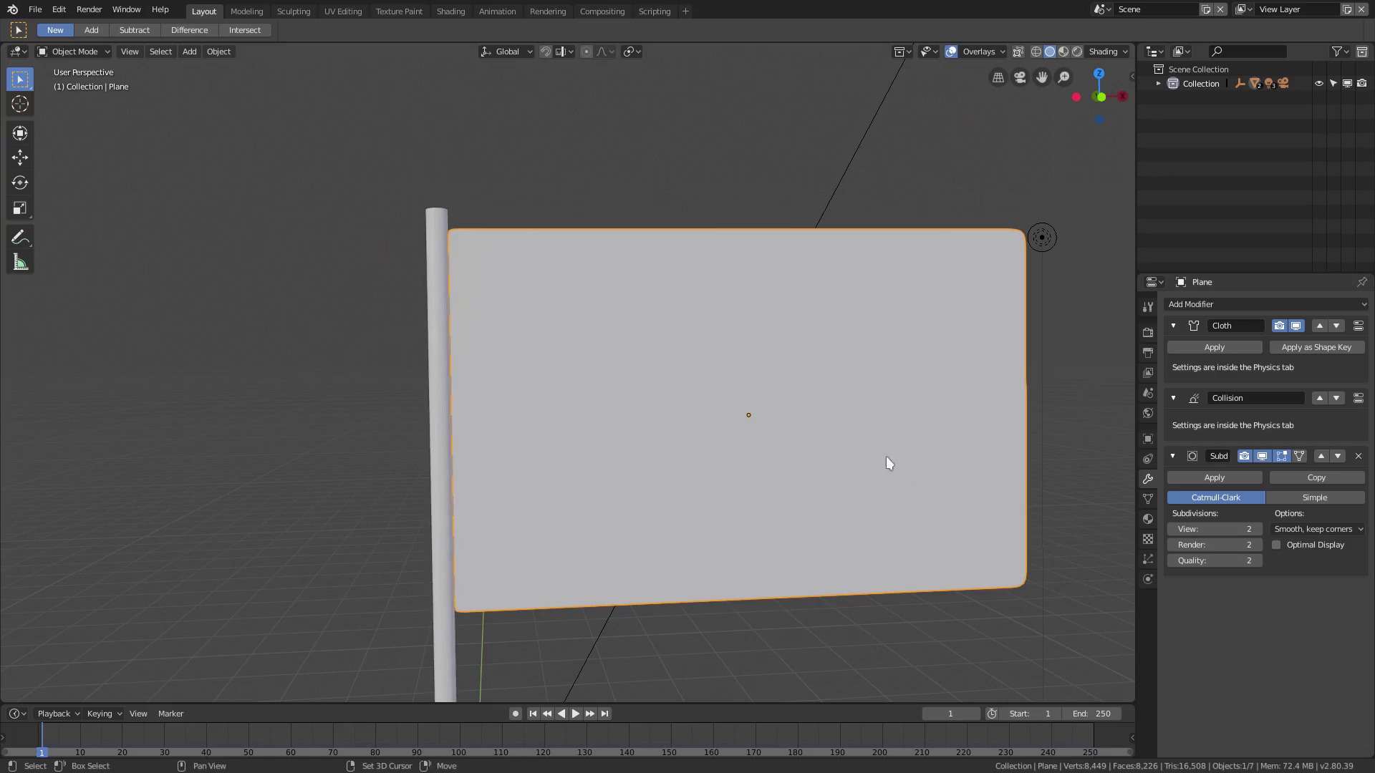
# Enter Edit Mode, enable proportional editing and select the two free corner vertices on the flag's side opposite the pole
pyautogui.keyDown('shift'); pyautogui.moveTo(887, 462); pyautogui.dragTo(503, 436, button='middle'); pyautogui.keyUp('shift')
pyautogui.press('Tab')
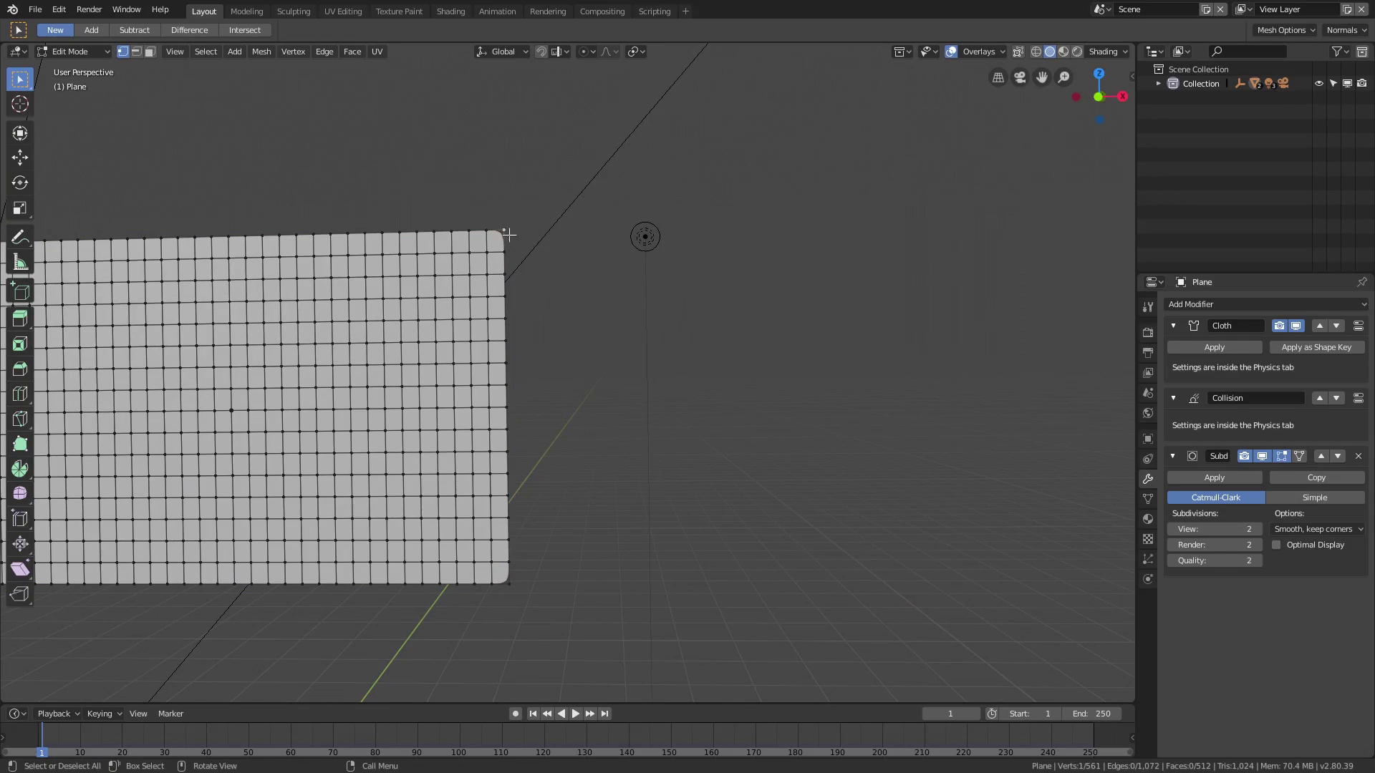
pyautogui.scroll(-2, 253, 491)
pyautogui.keyDown('shift'); pyautogui.moveTo(342, 528); pyautogui.dragTo(409, 516, button='middle'); pyautogui.keyUp('shift')
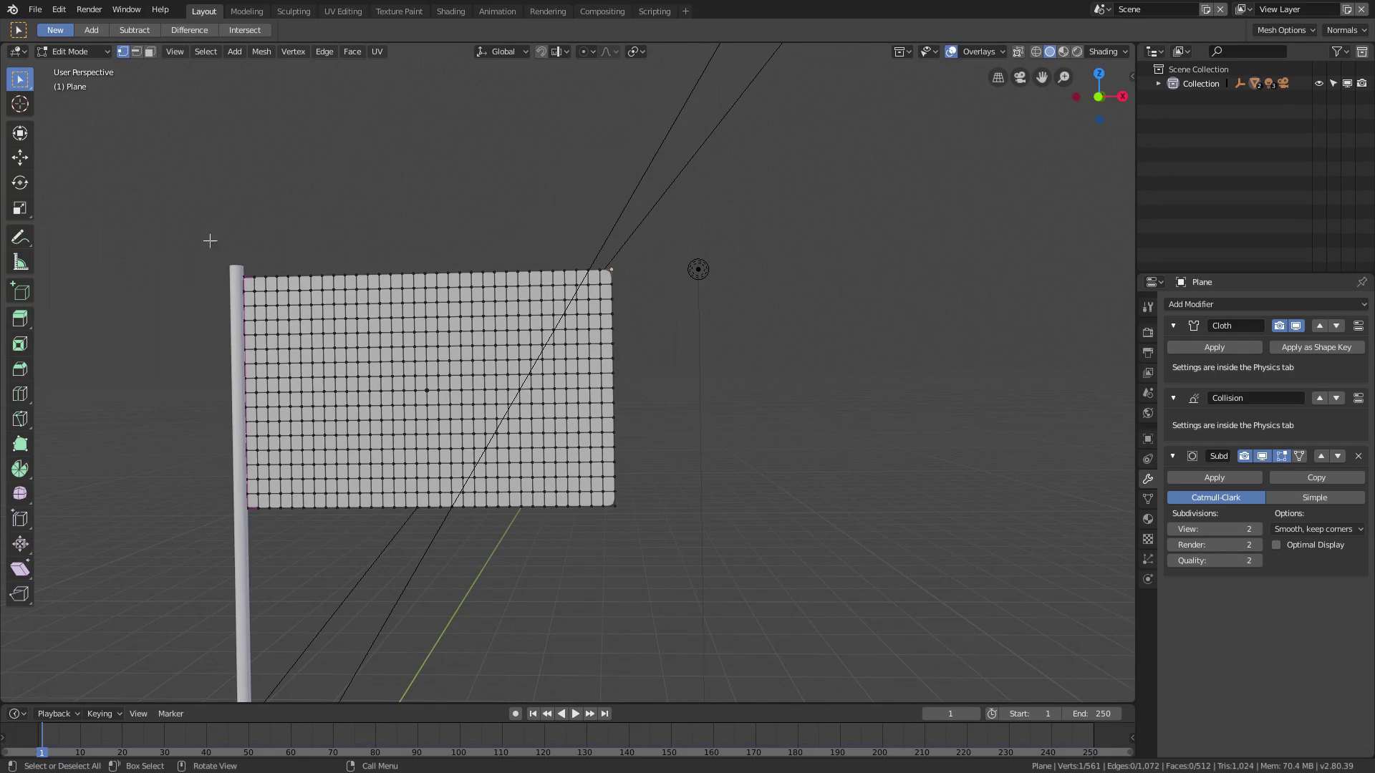
pyautogui.scroll(2, 634, 463)
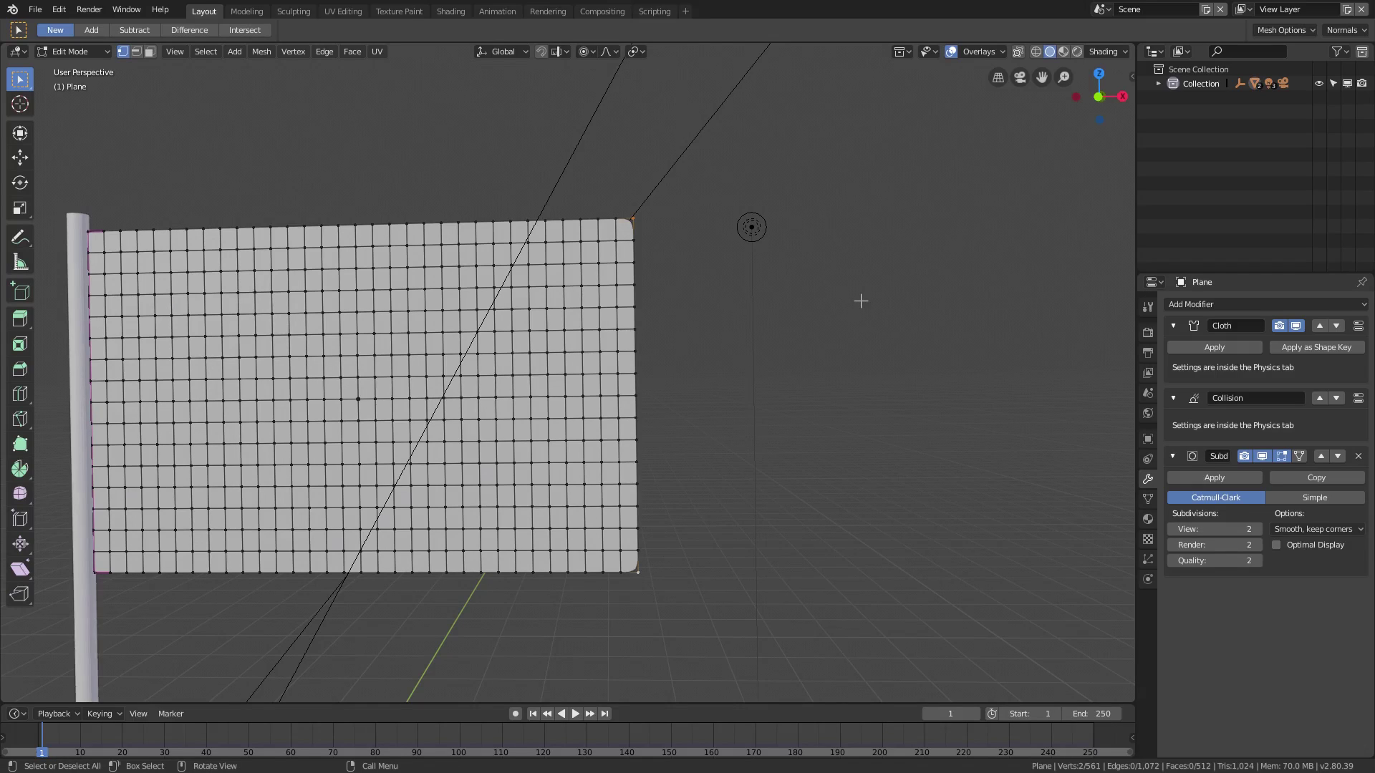
# Set the proportional falloff to Sharp and pull both corners outward along X with a proportional size of 1.00, forming a swallowtail
pyautogui.click(608, 52)
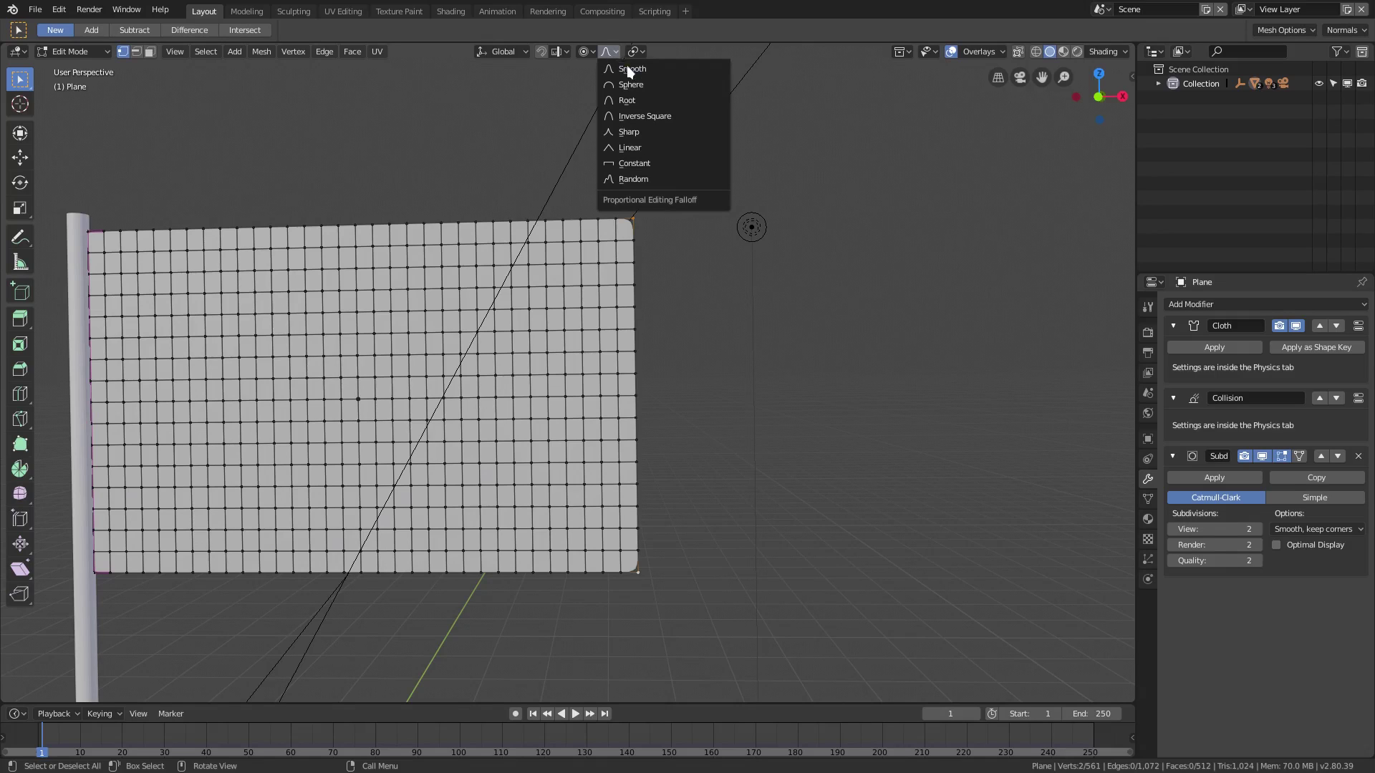
pyautogui.click(629, 132)
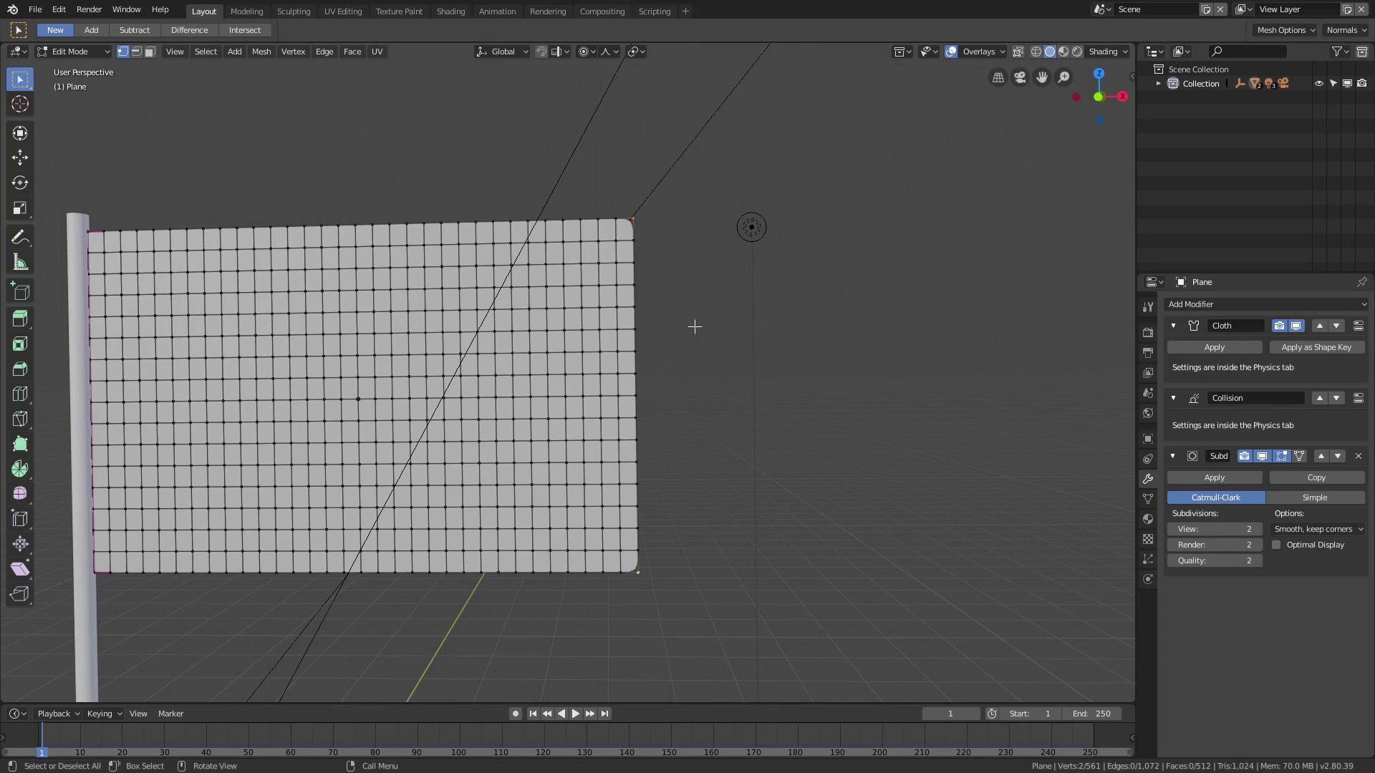
pyautogui.press('g')
pyautogui.press('x')
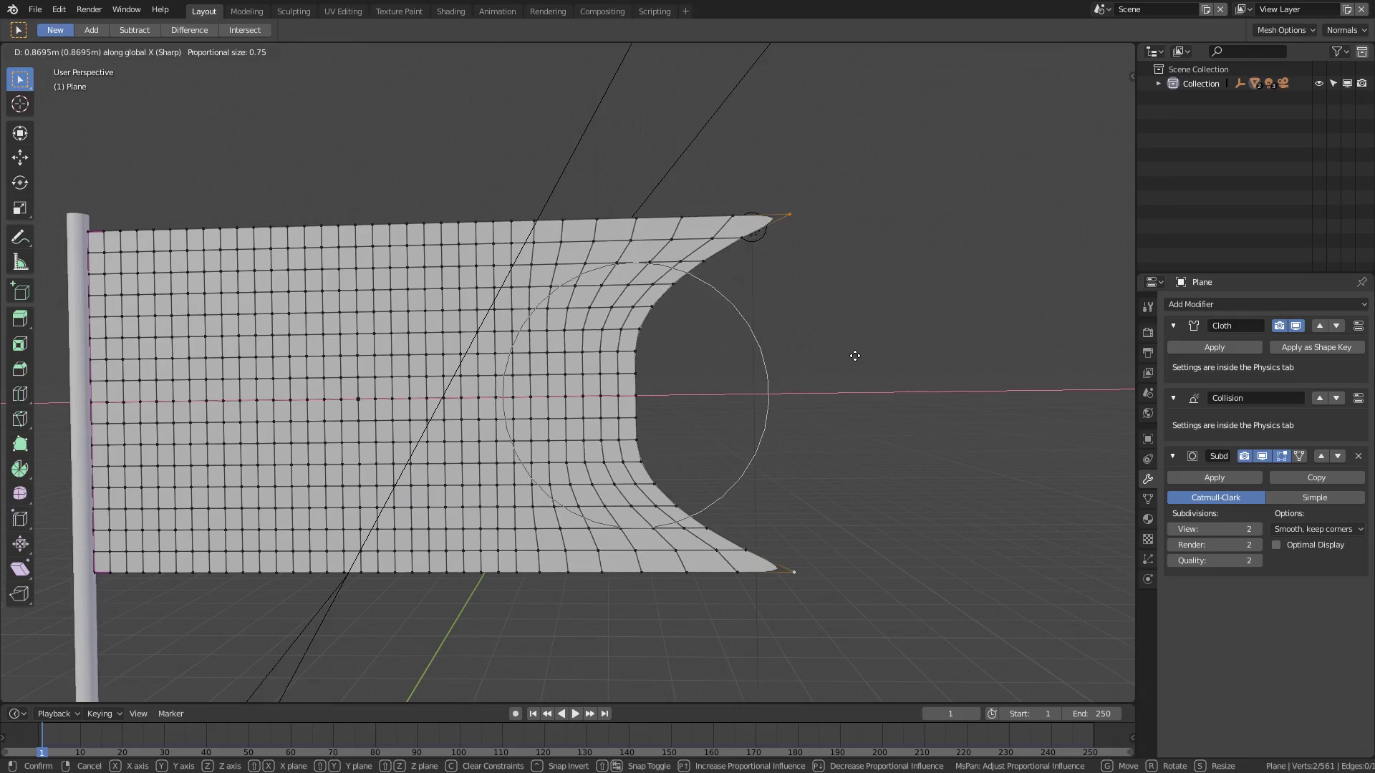
pyautogui.scroll(-6, 855, 356)
pyautogui.scroll(4, 854, 356)
pyautogui.scroll(-1, 885, 362)
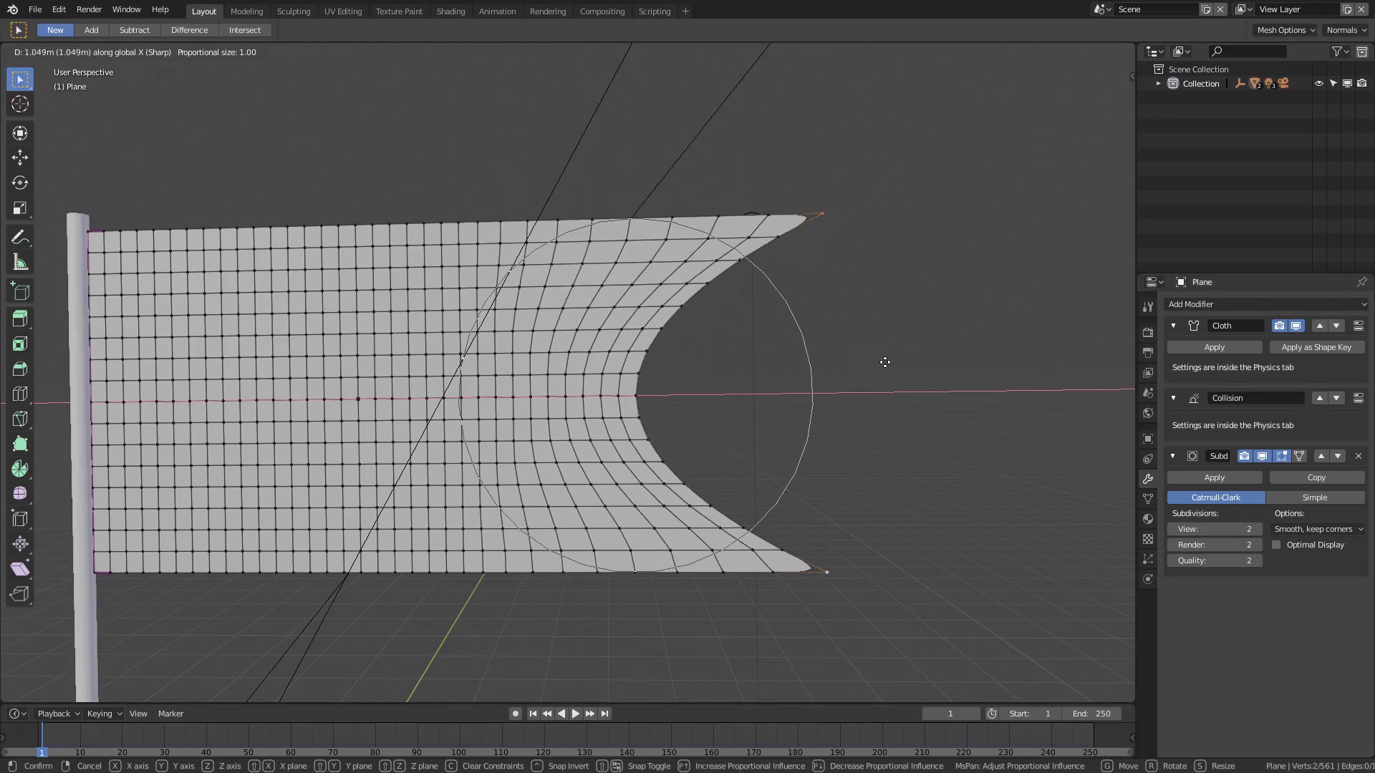
pyautogui.click(831, 353)
pyautogui.scroll(-2, 691, 395)
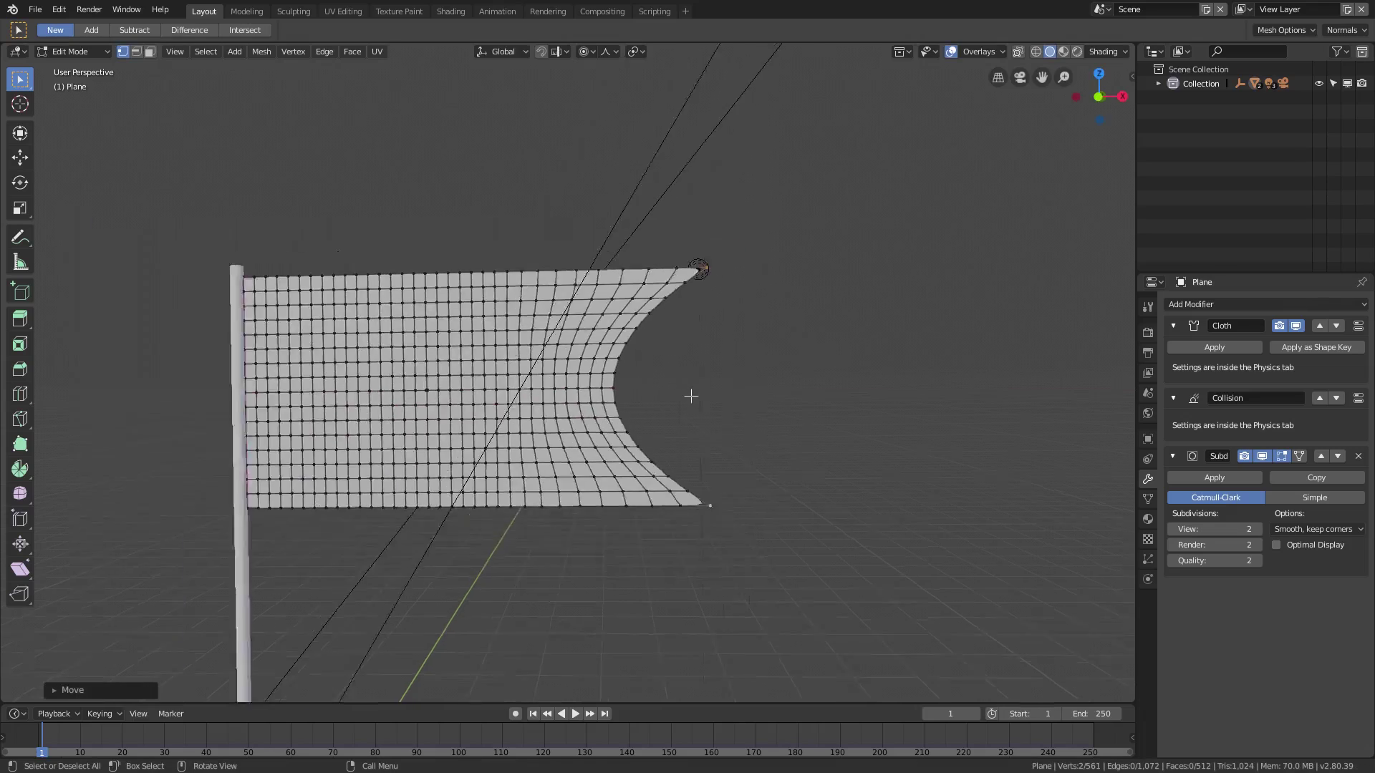
# Return to Object Mode, look through the camera and move it to about X 3.34, Y -9.59, Z -10.22 m
pyautogui.scroll(-4, 691, 396)
pyautogui.press('Tab')
pyautogui.moveTo(699, 405); pyautogui.dragTo(638, 372, button='middle')
pyautogui.press('KP_0')
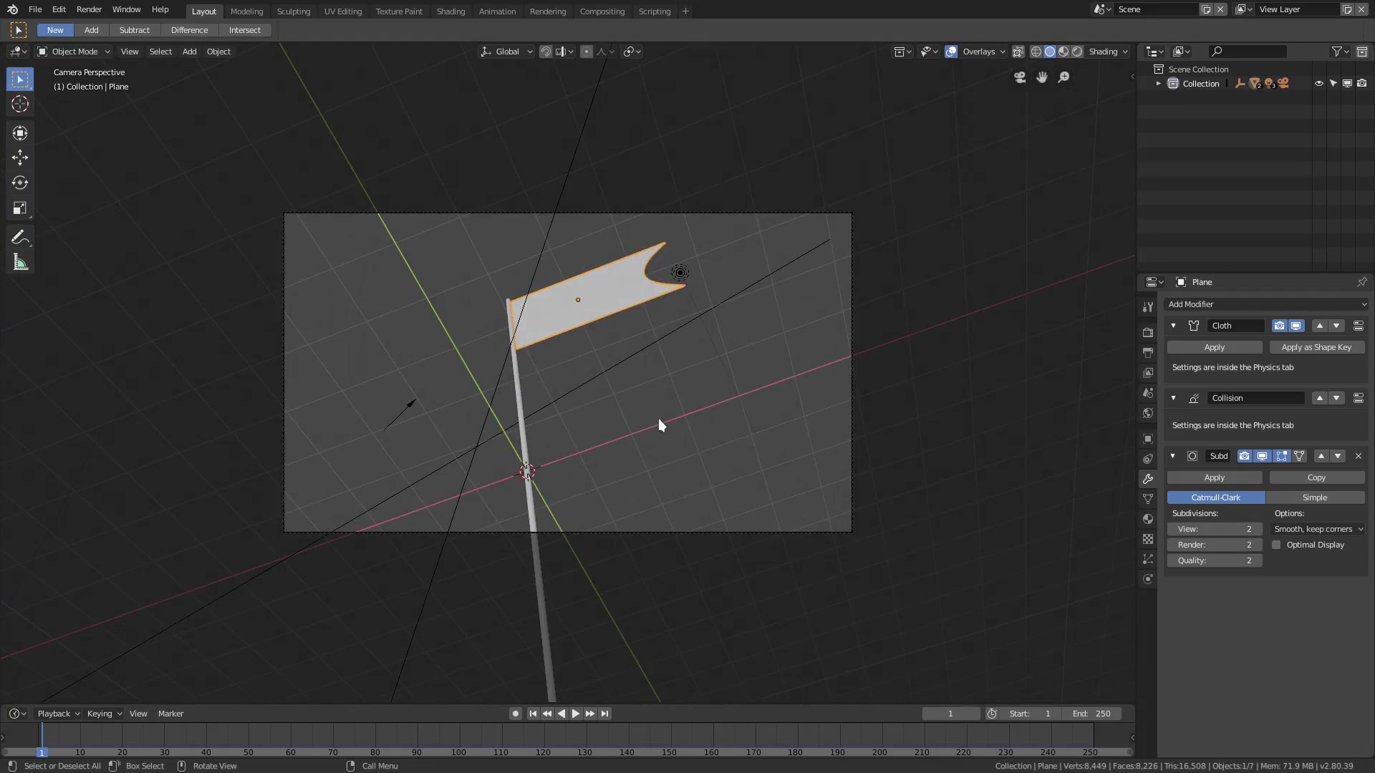
pyautogui.scroll(1, 717, 417)
pyautogui.click(742, 569)
pyautogui.press('g')
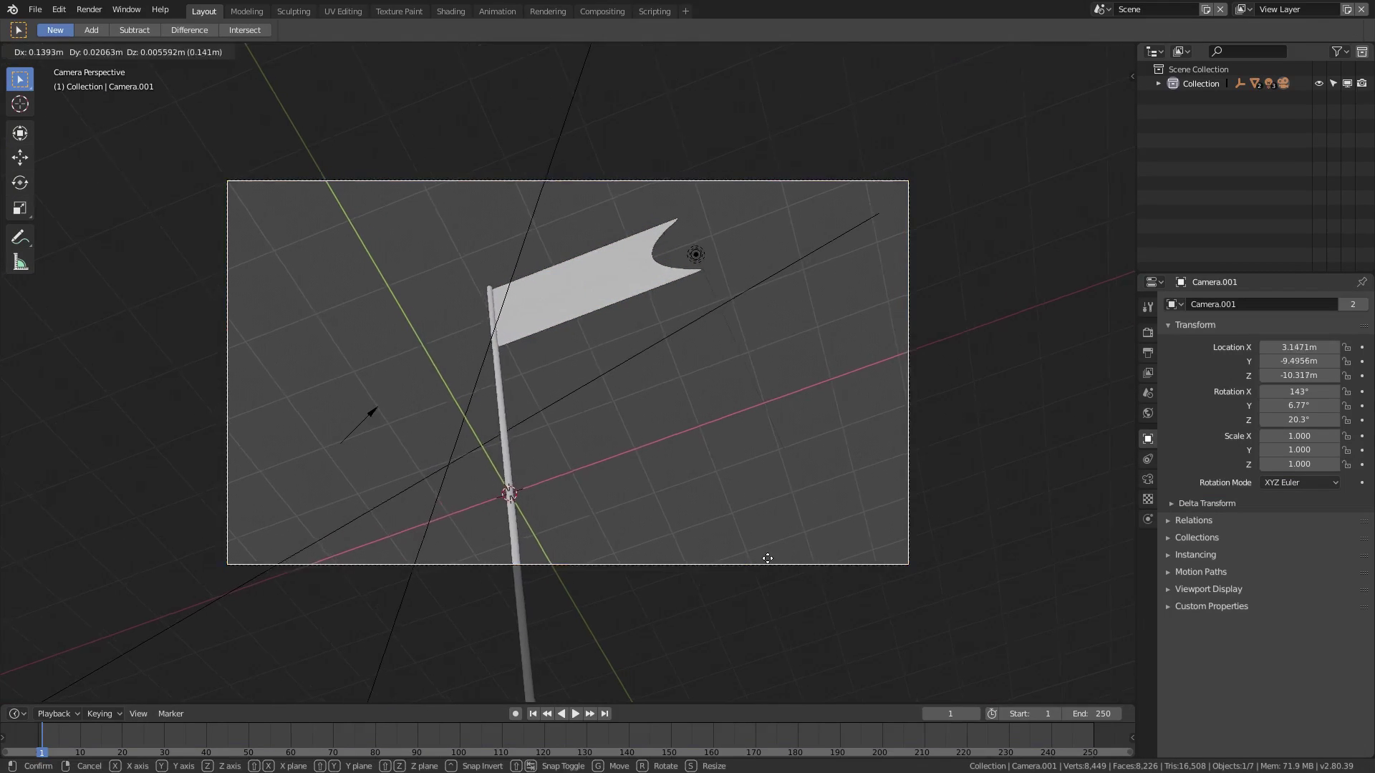
pyautogui.click(895, 500)
pyautogui.press('r')
pyautogui.press('r')
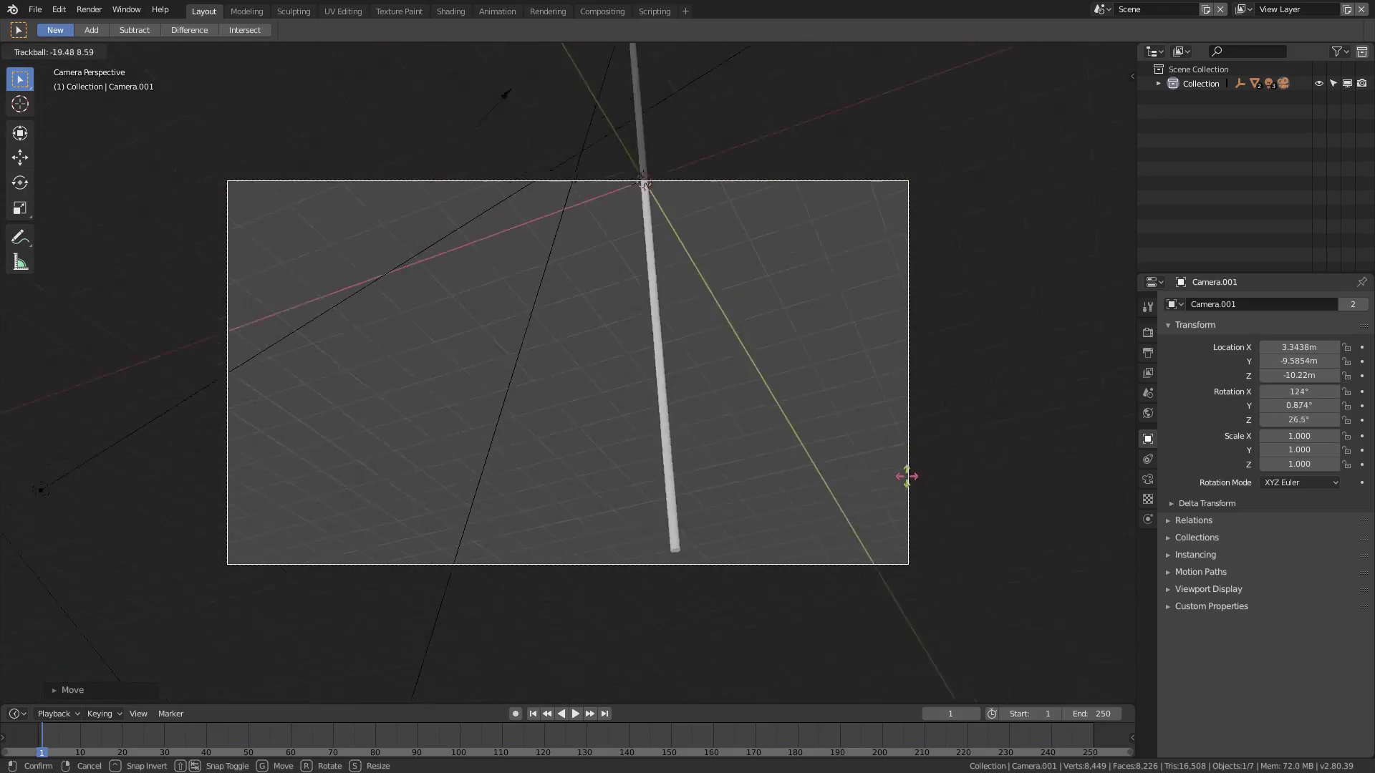
pyautogui.rightClick(903, 490)
# Move the camera to about X 3.54, Y -9.57, Z -10.20 m and play the cloth simulation up to frame 124
pyautogui.press('g')
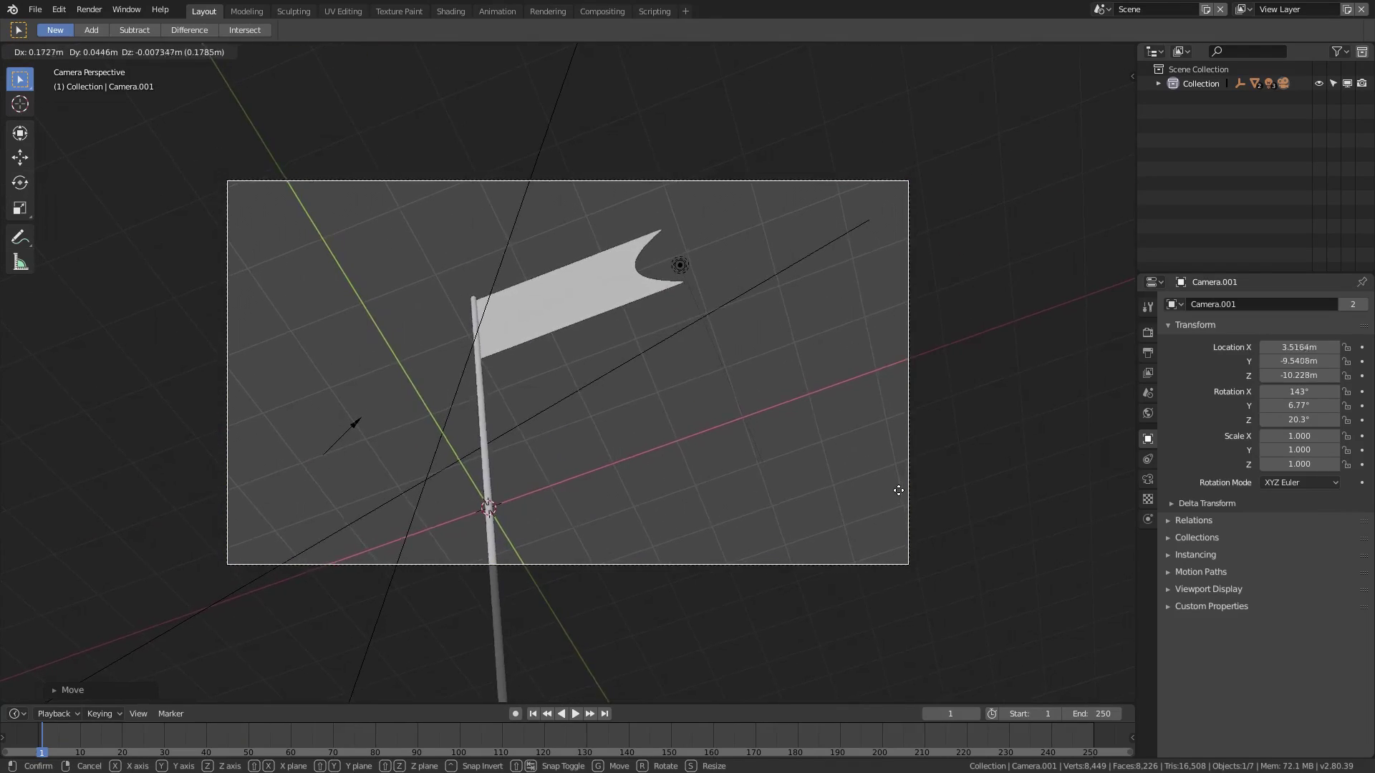
pyautogui.click(899, 486)
pyautogui.click(575, 714)
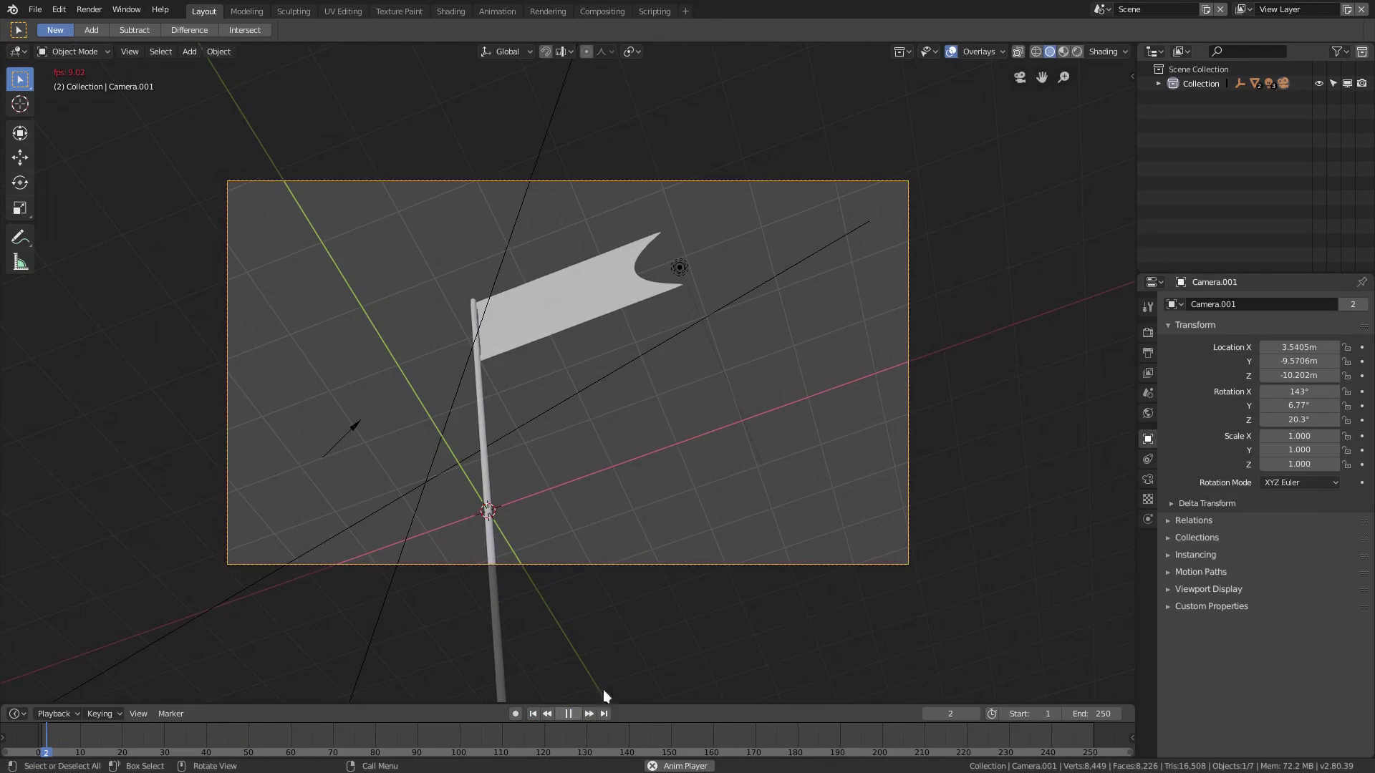
pyautogui.scroll(2, 747, 549)
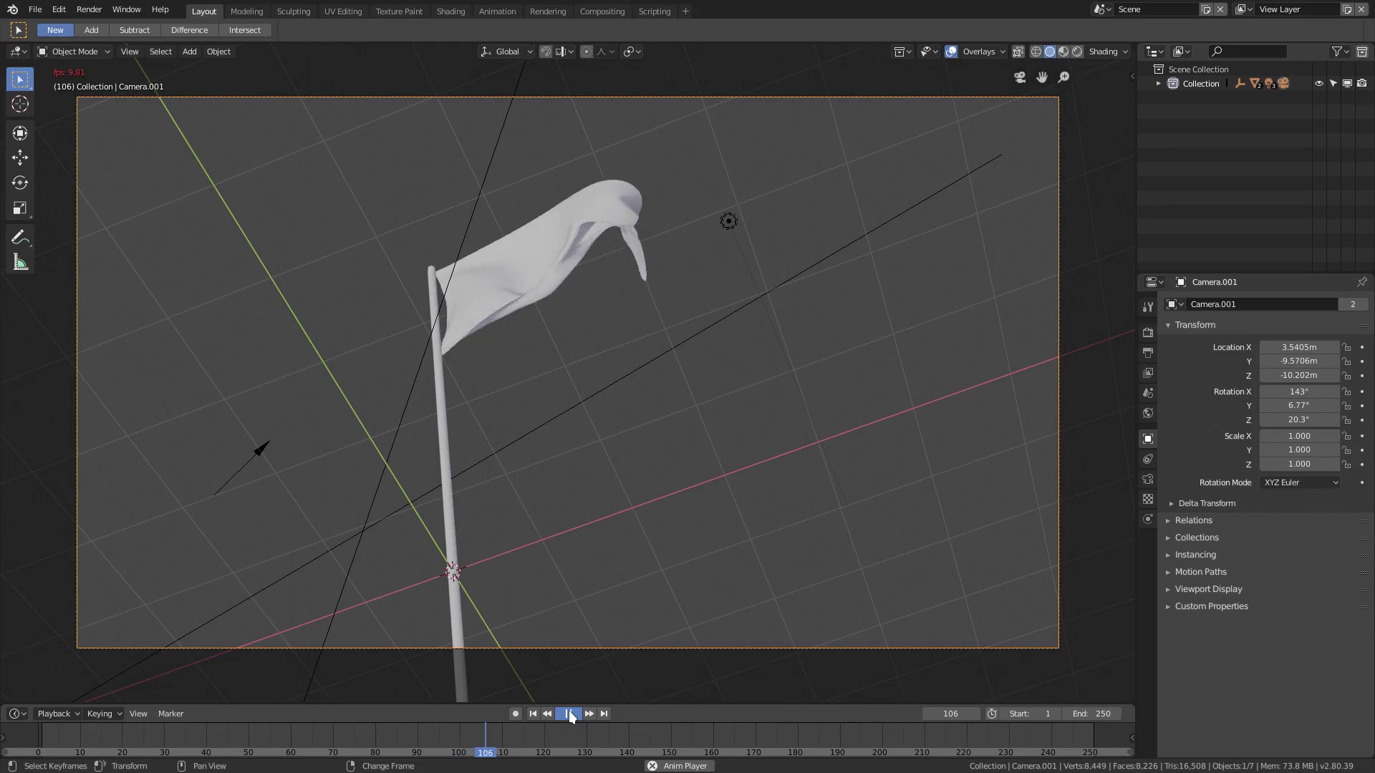
pyautogui.press('space')
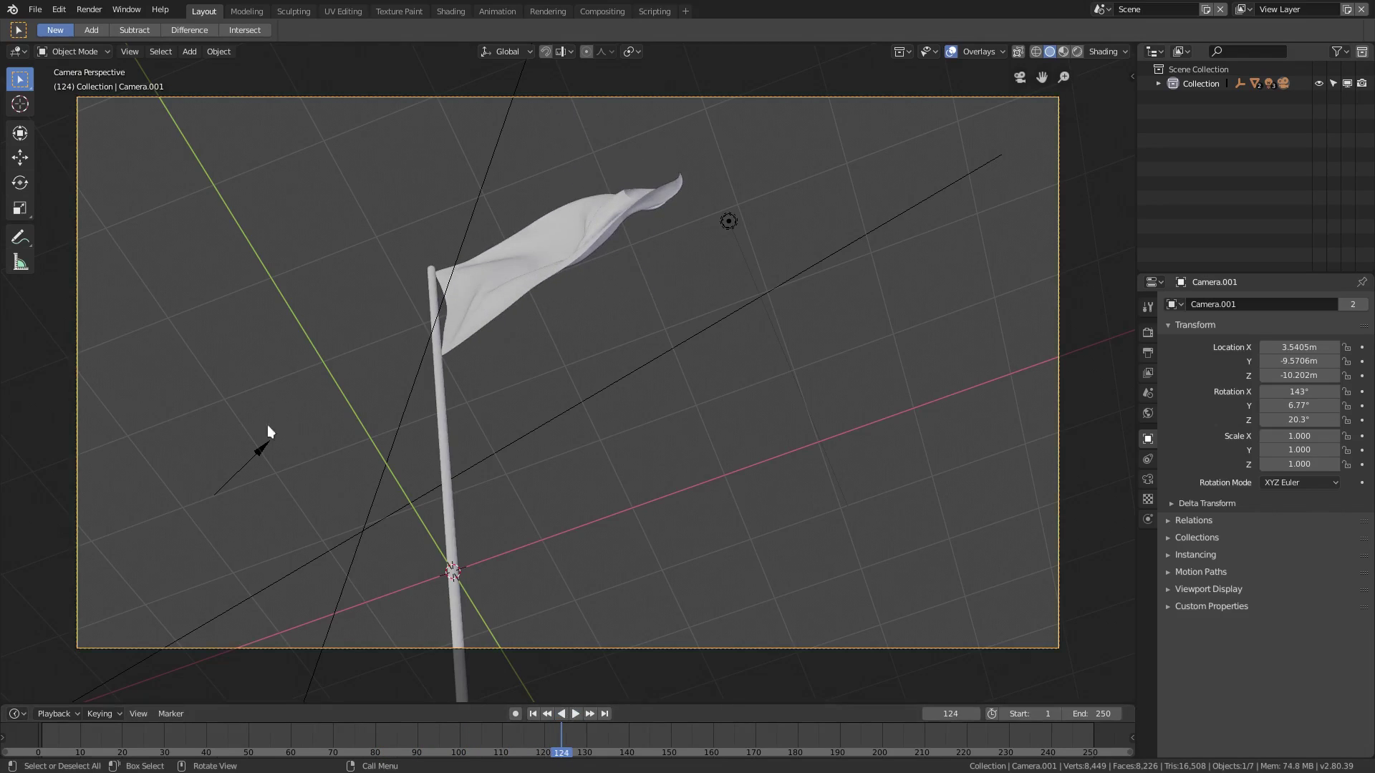
# Select the force field beside the flagpole and look through the force field types that can be added
pyautogui.click(252, 457)
pyautogui.hotkey('shift', 'a')
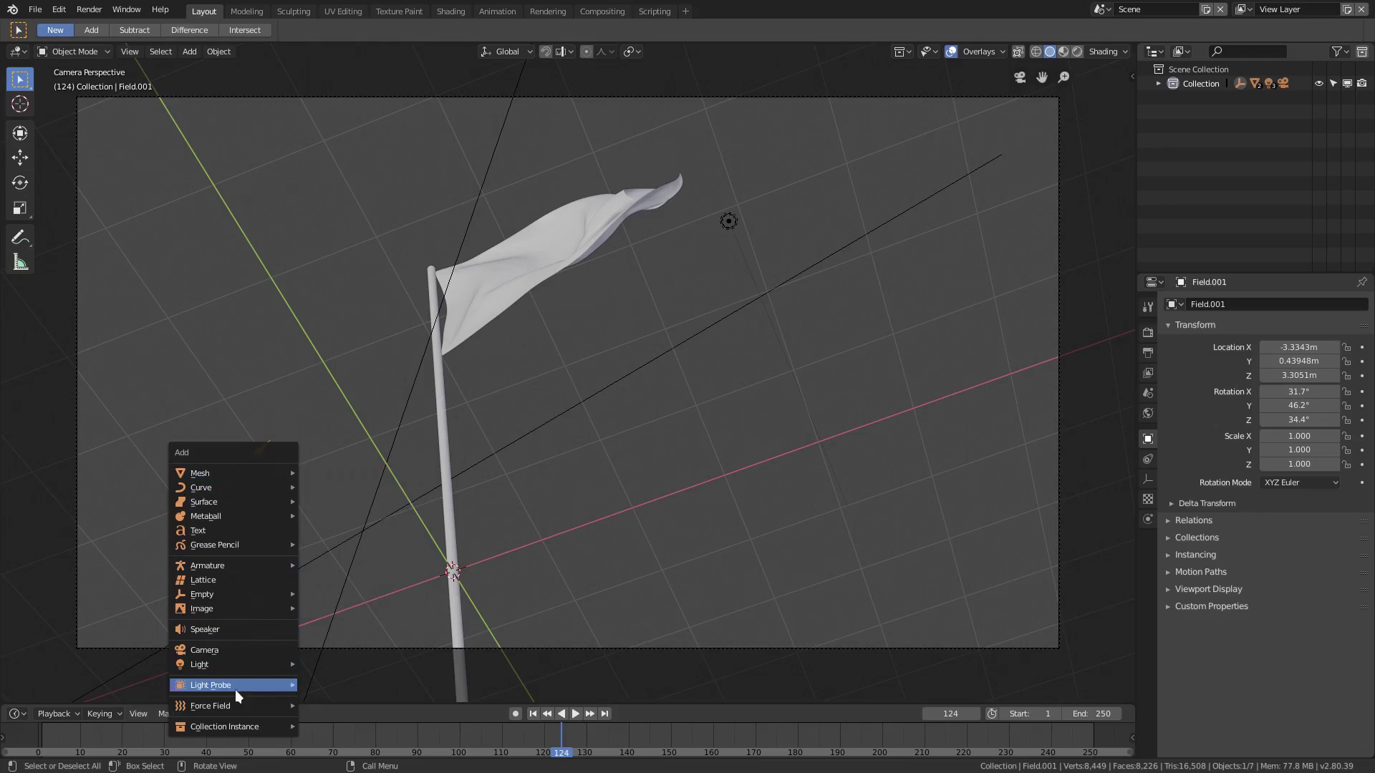
pyautogui.moveTo(234, 707)
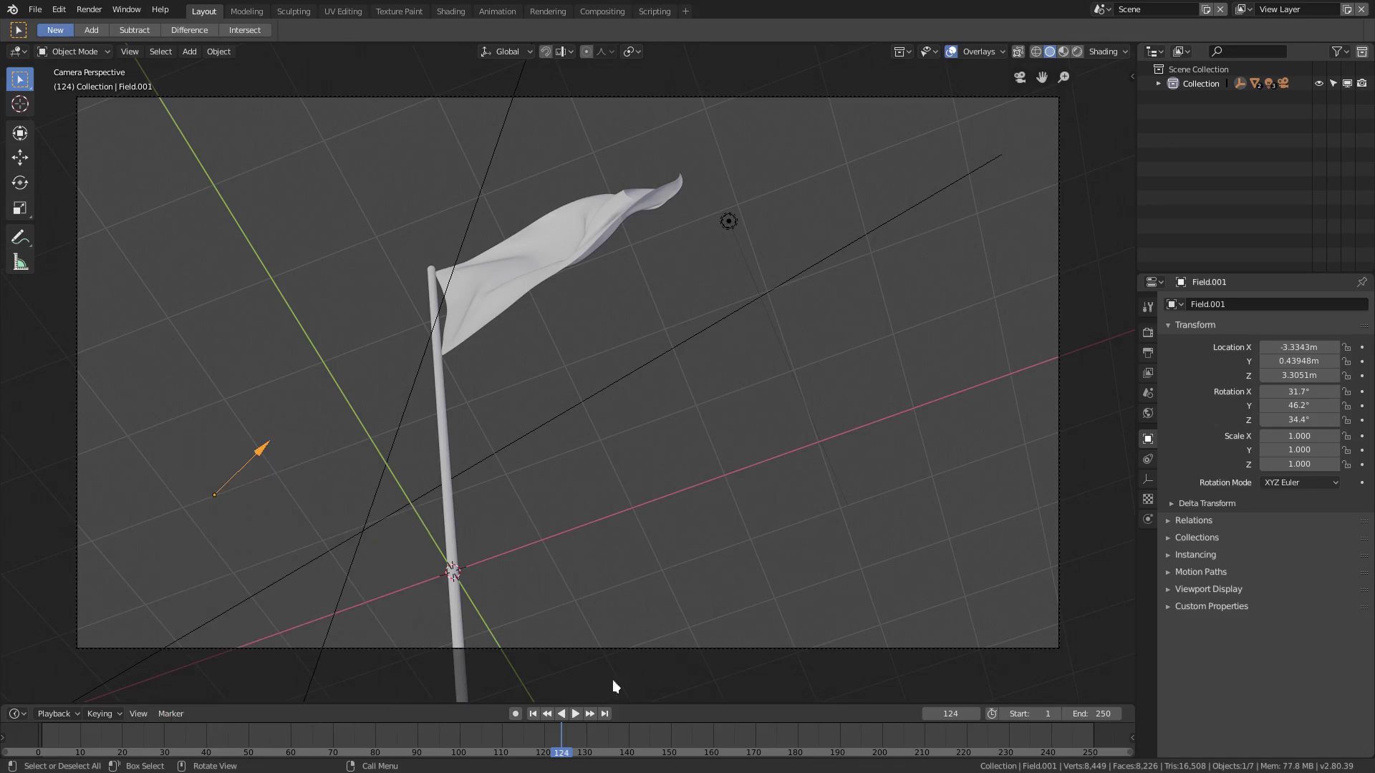
# Resume the animation, select the flag and switch the viewport to LookDev shading
pyautogui.click(574, 714)
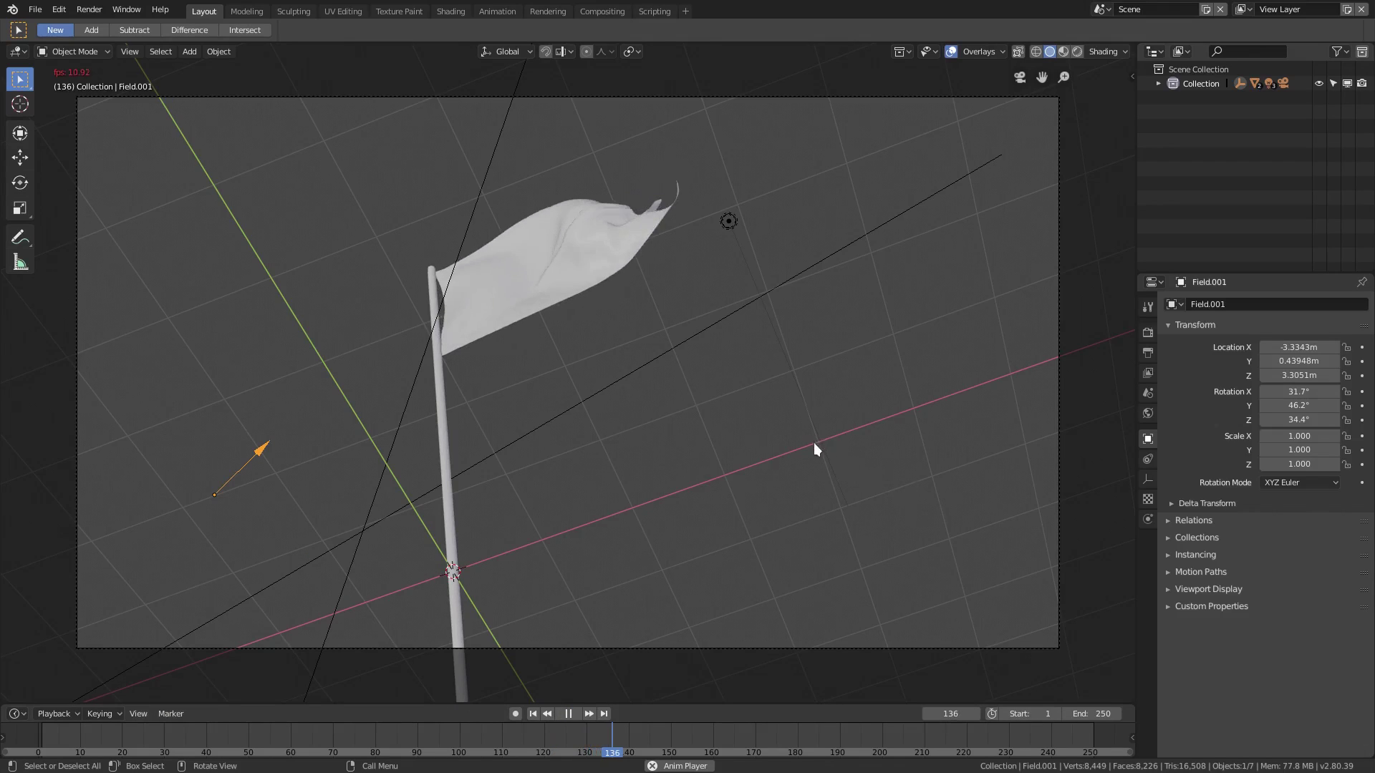
pyautogui.click(614, 266)
pyautogui.click(1063, 51)
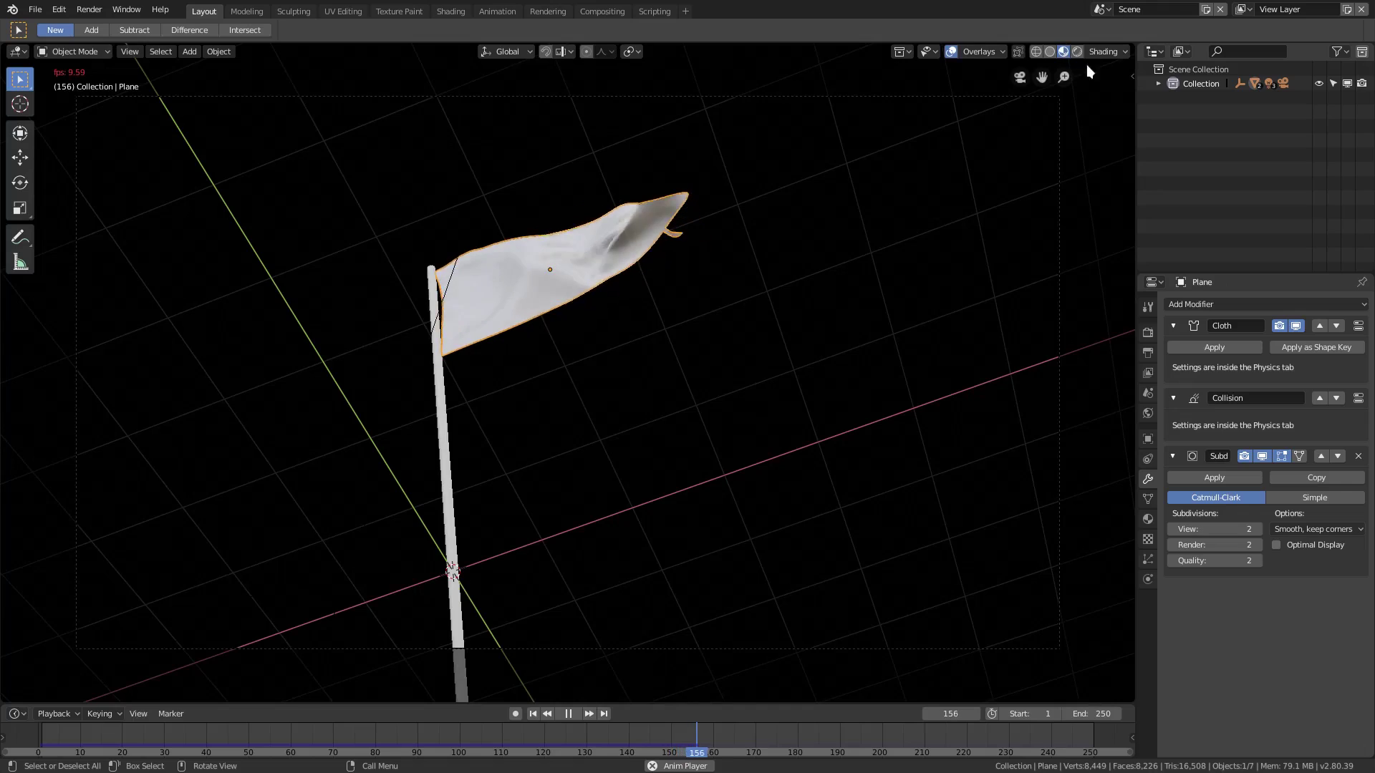
# Turn on Scene Lights and raise the background strength in the LookDev preview, and hide the viewport overlays
pyautogui.click(1103, 52)
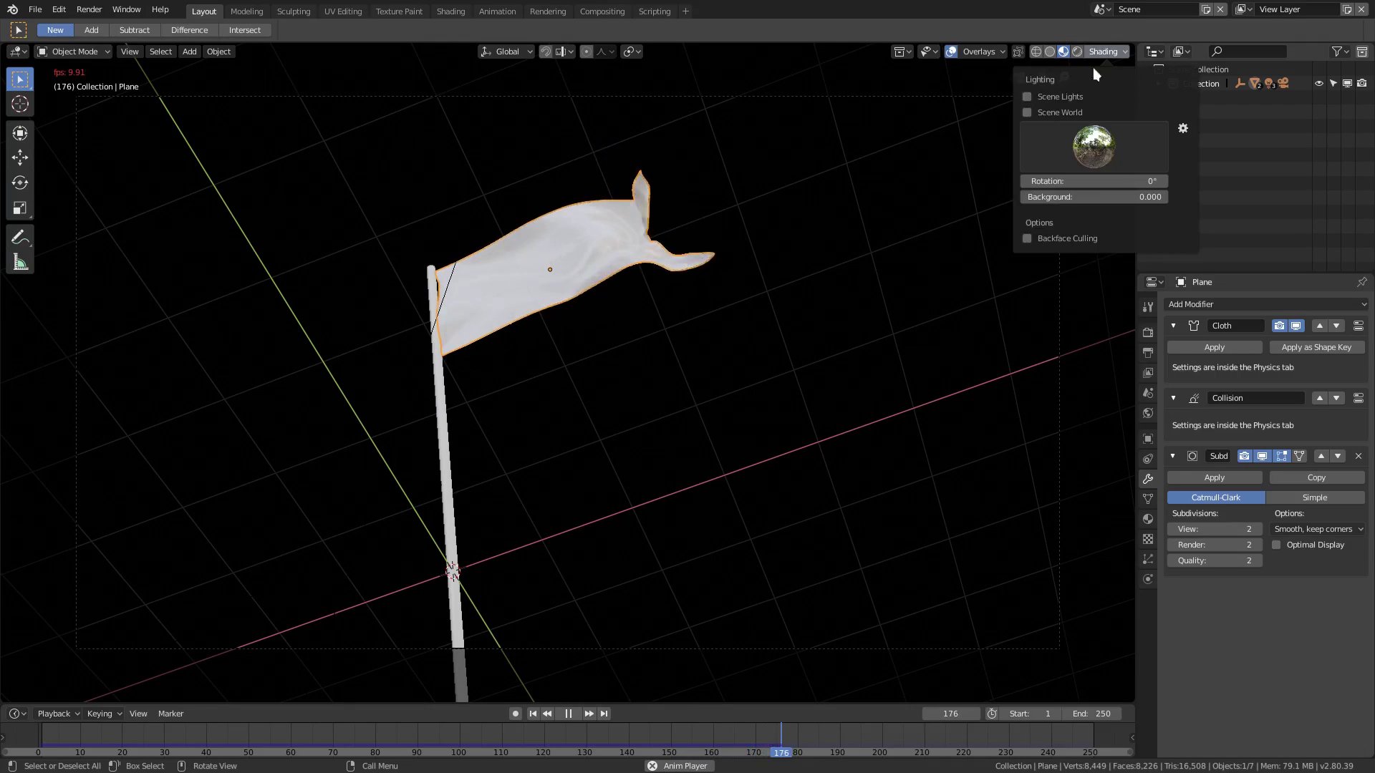
pyautogui.click(1028, 96)
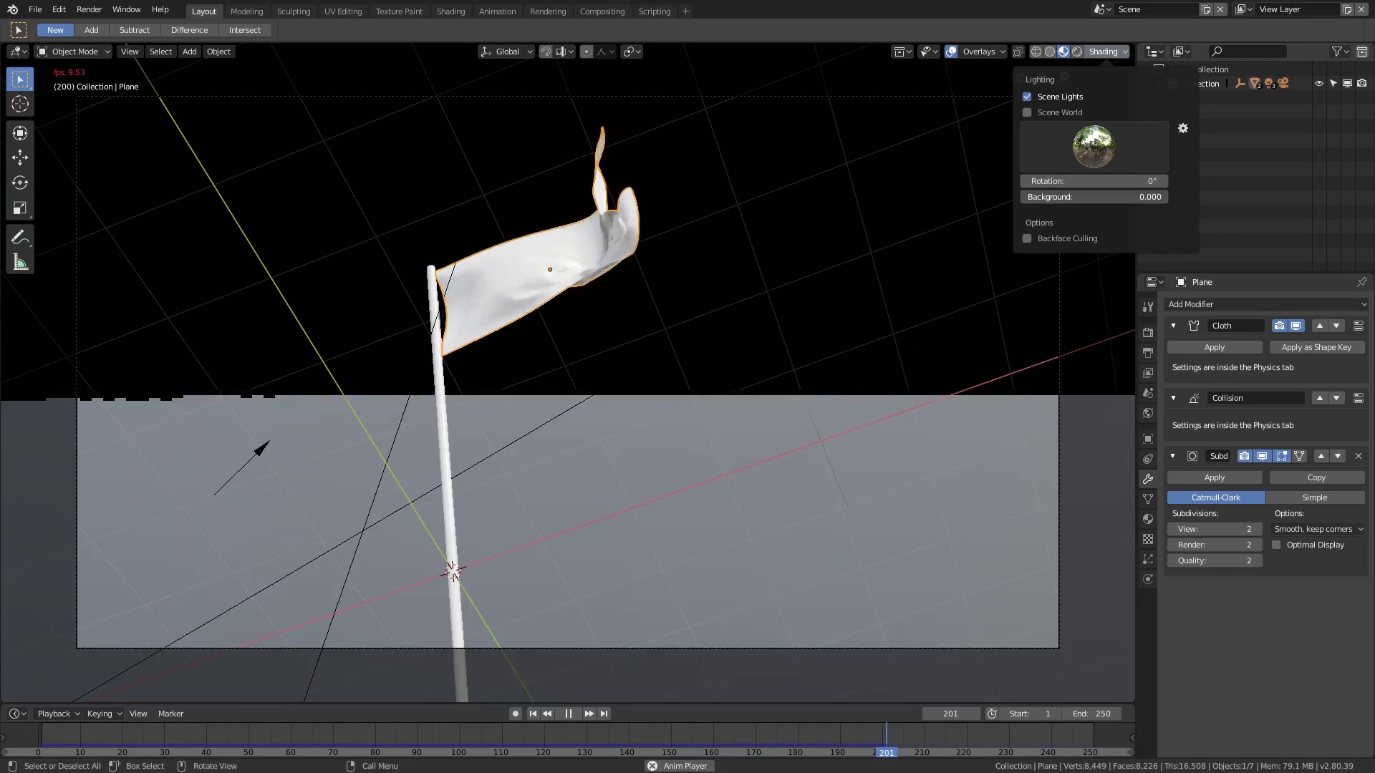
pyautogui.moveTo(1054, 197)
pyautogui.mouseDown()
pyautogui.moveTo(1110, 197)
pyautogui.moveTo(1096, 197)
pyautogui.mouseUp()
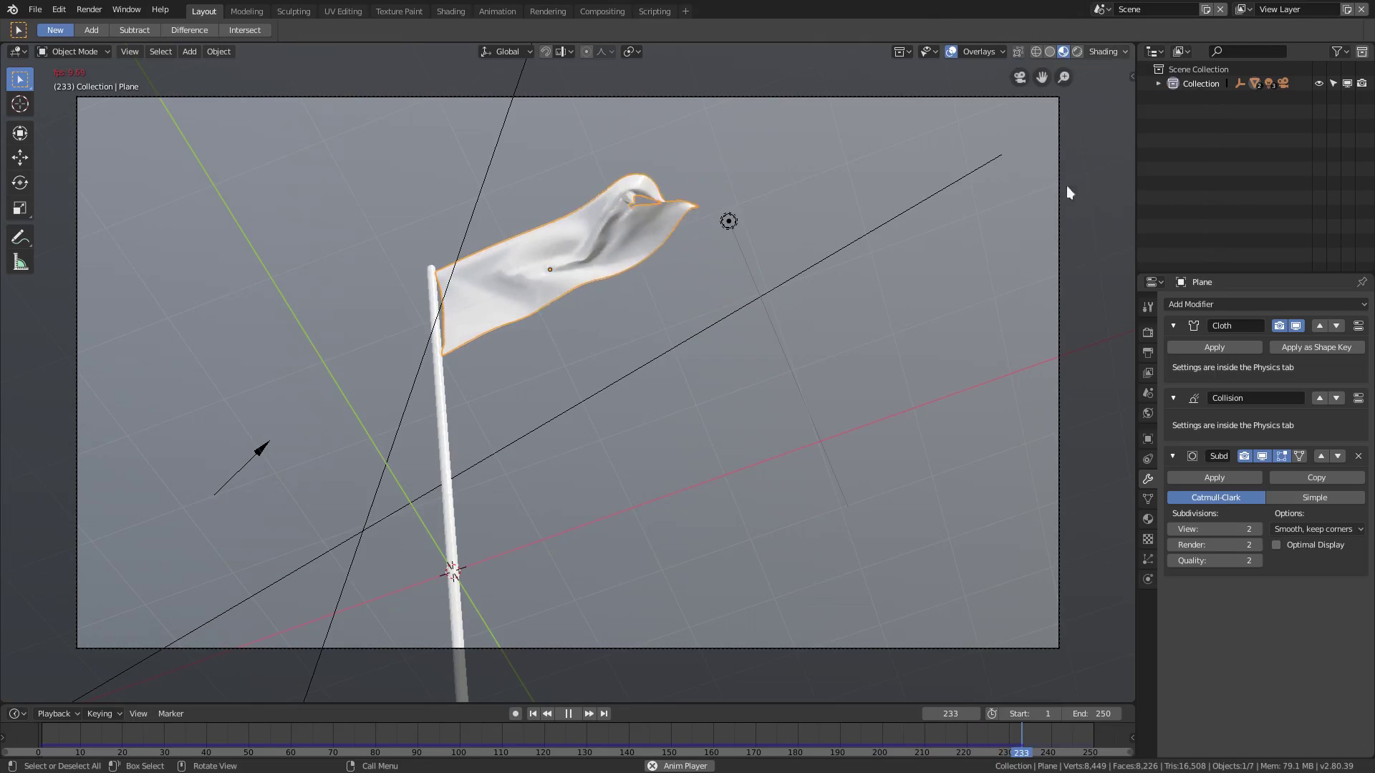
pyautogui.click(951, 51)
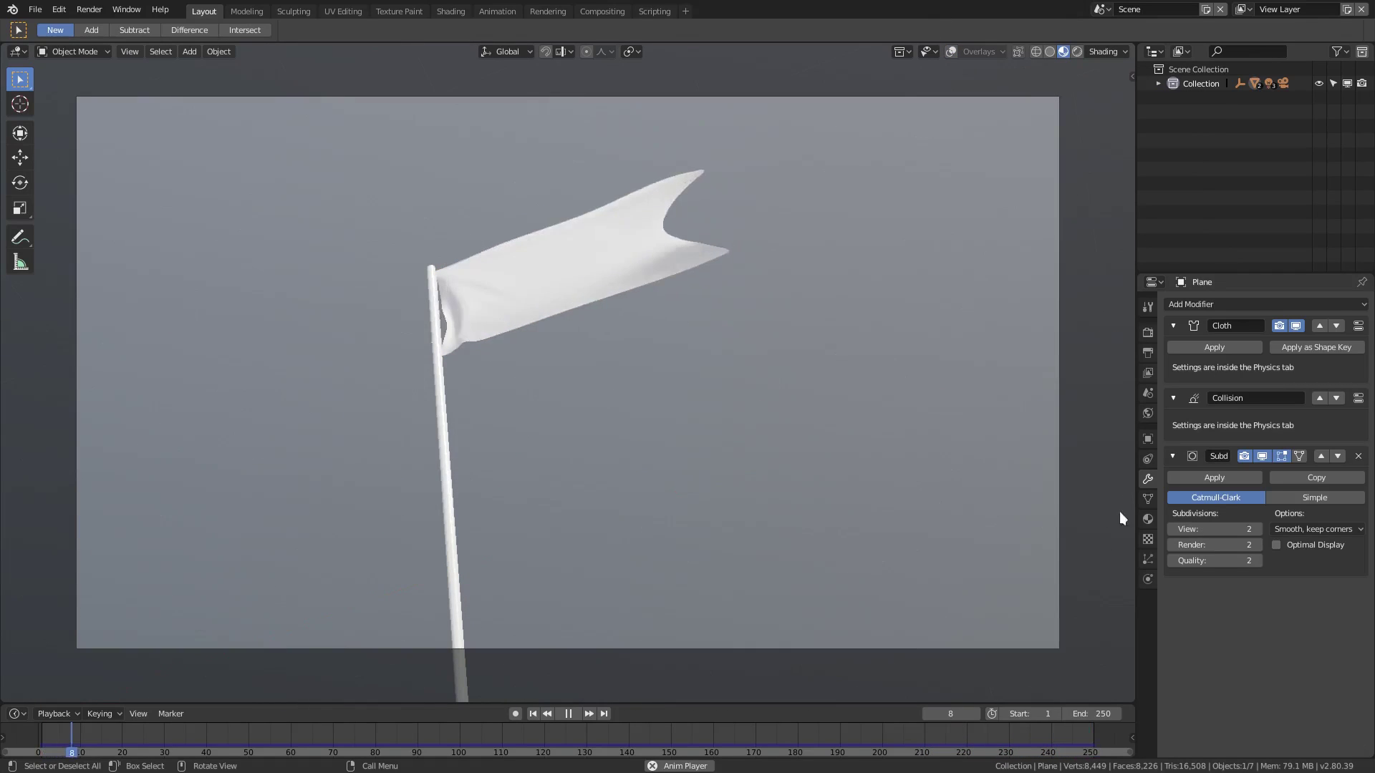
# Assign the existing Material to the flag and set its base color to a crimson red
pyautogui.click(1148, 519)
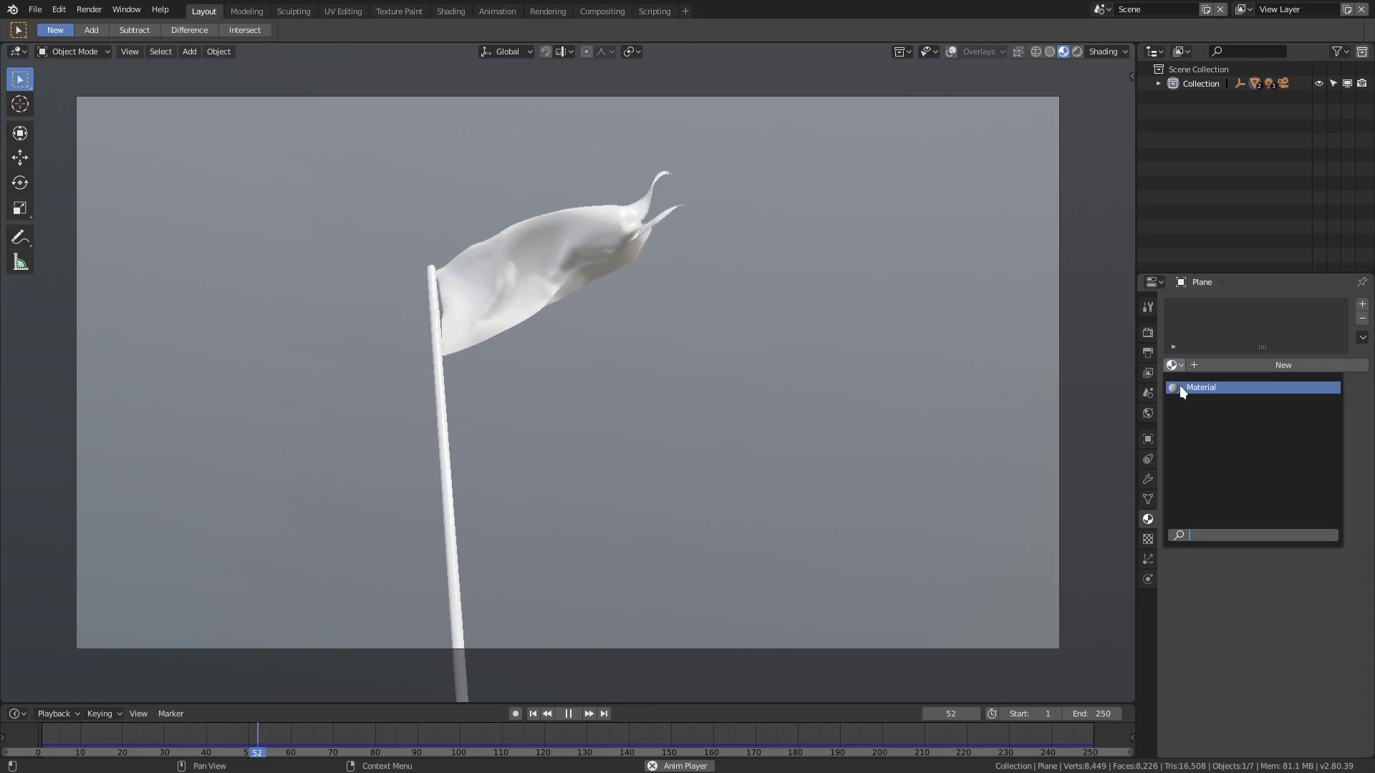
pyautogui.click(1311, 511)
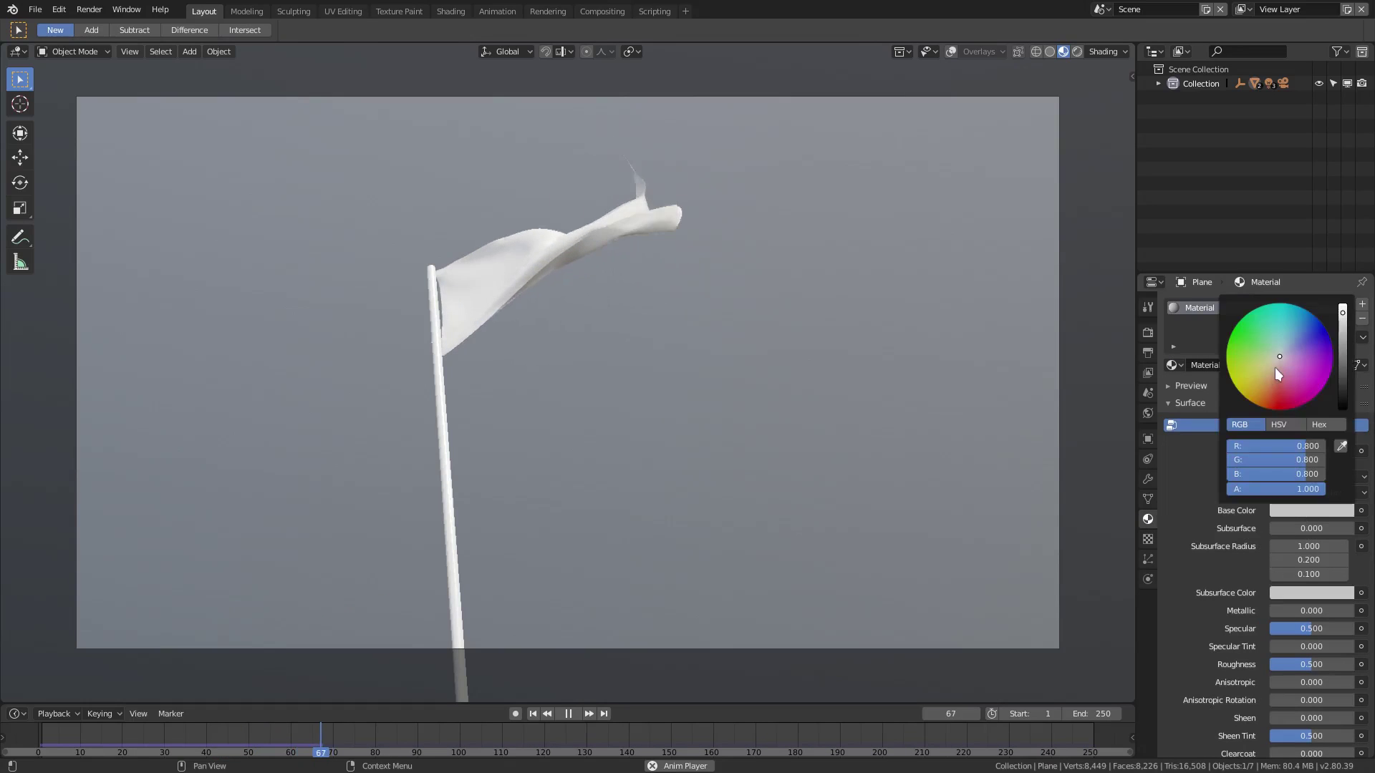
pyautogui.click(1281, 398)
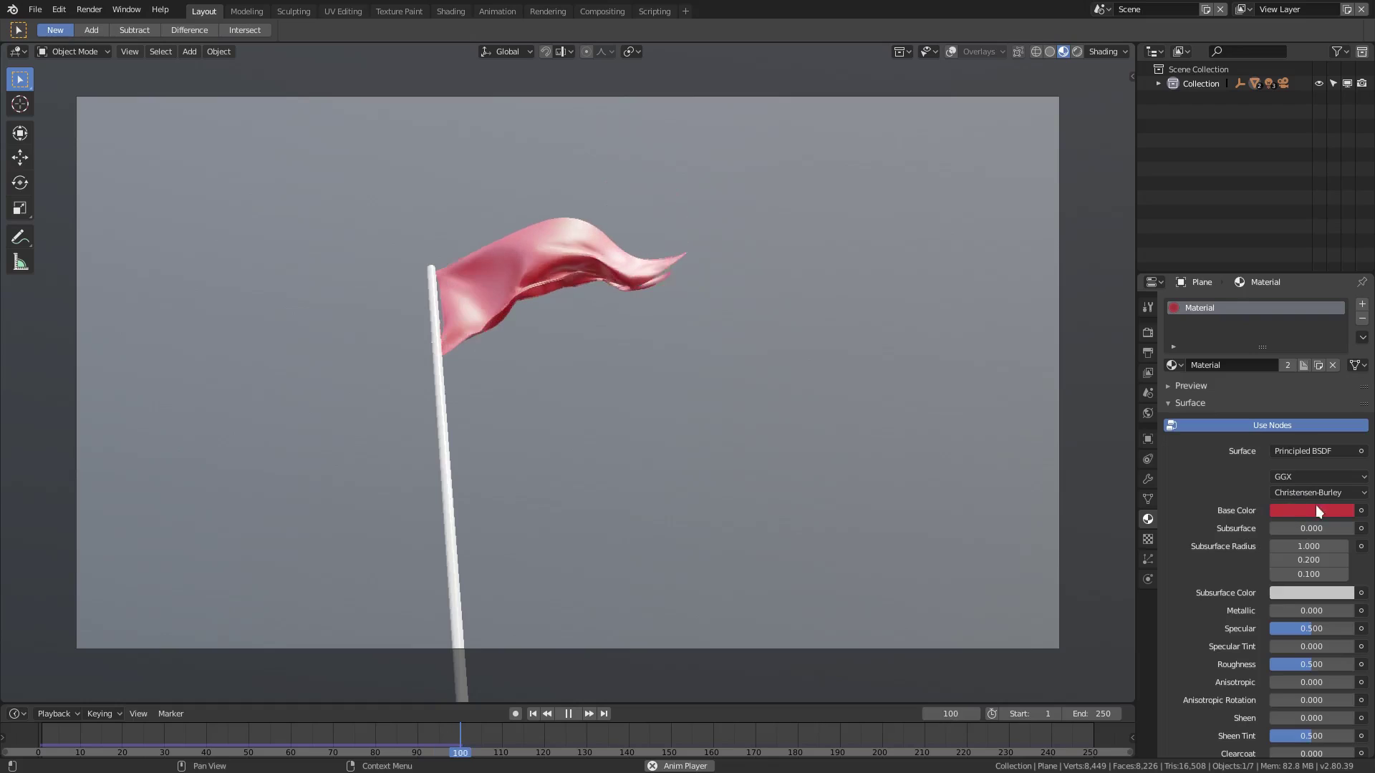
# Set the flag material's specular and specular tint to 1.000 and its roughness to 0.264
pyautogui.moveTo(1318, 629); pyautogui.dragTo(1369, 648)
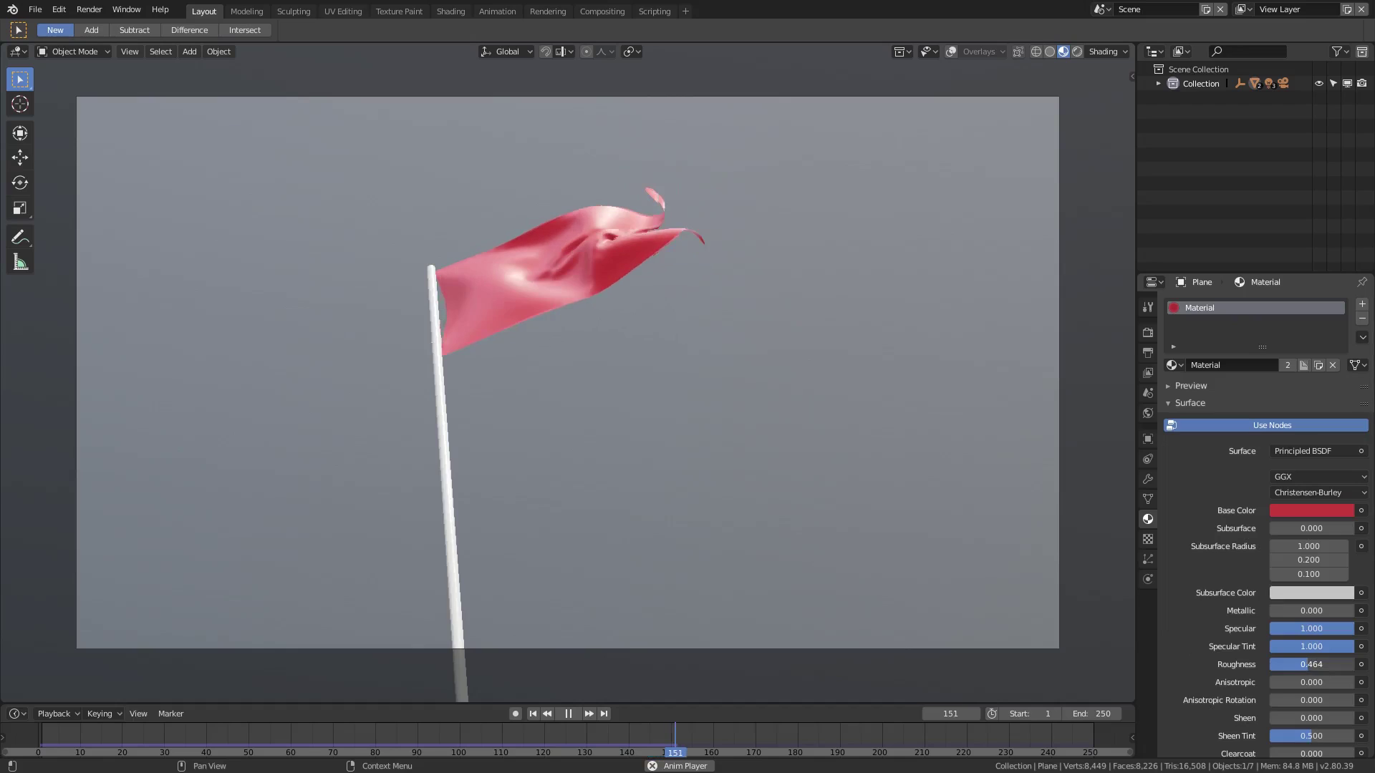
pyautogui.moveTo(1304, 665); pyautogui.dragTo(1283, 664)
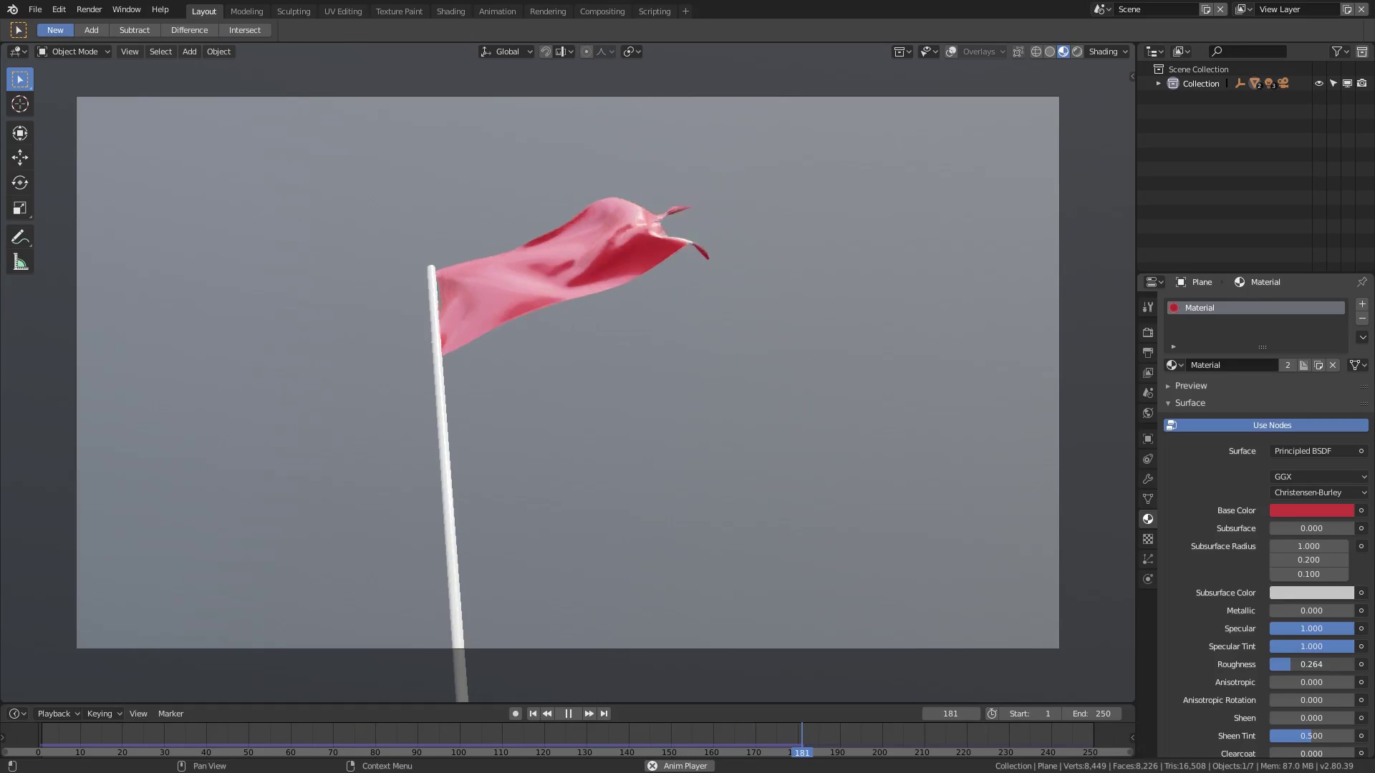
pyautogui.scroll(-4, 1296, 664)
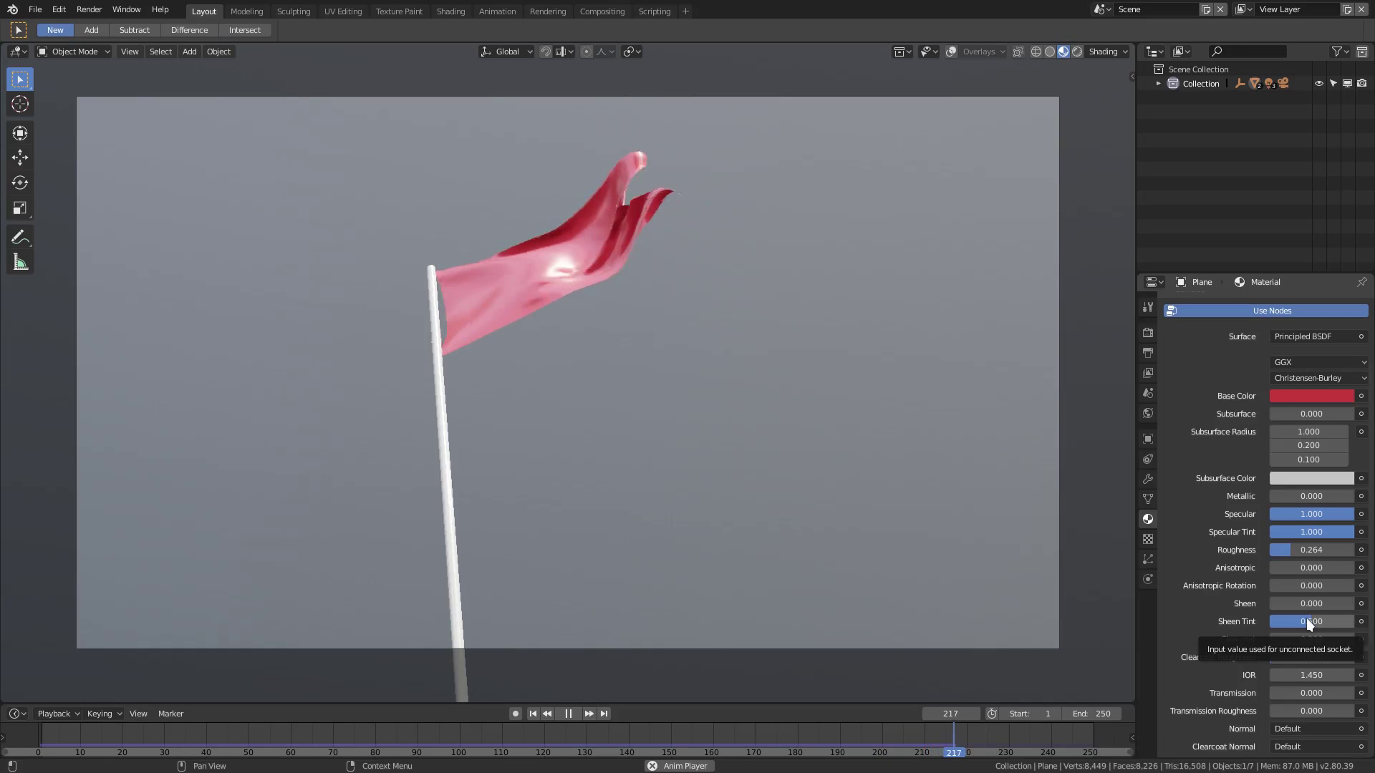
pyautogui.middleClick(648, 411)
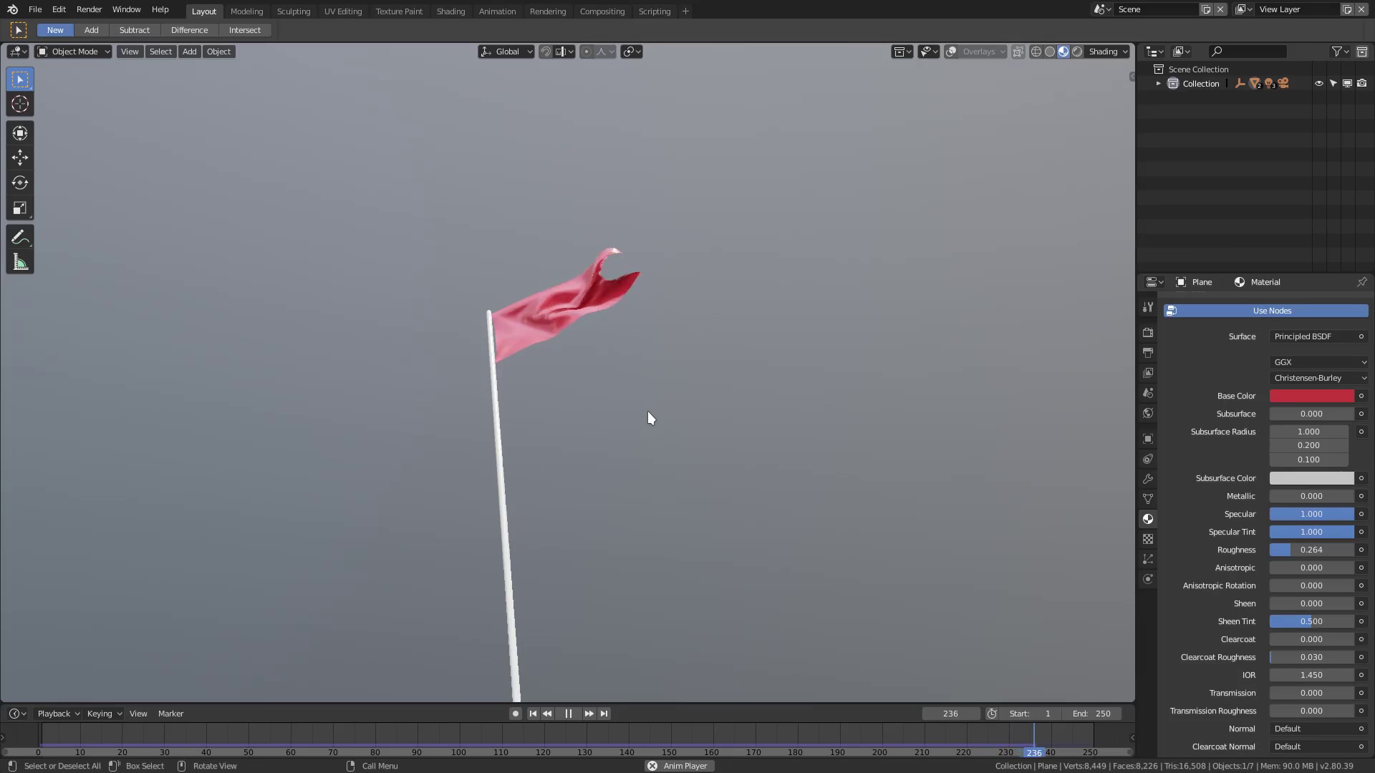
pyautogui.moveTo(647, 411); pyautogui.dragTo(656, 417, button='middle')
pyautogui.press('KP_0')
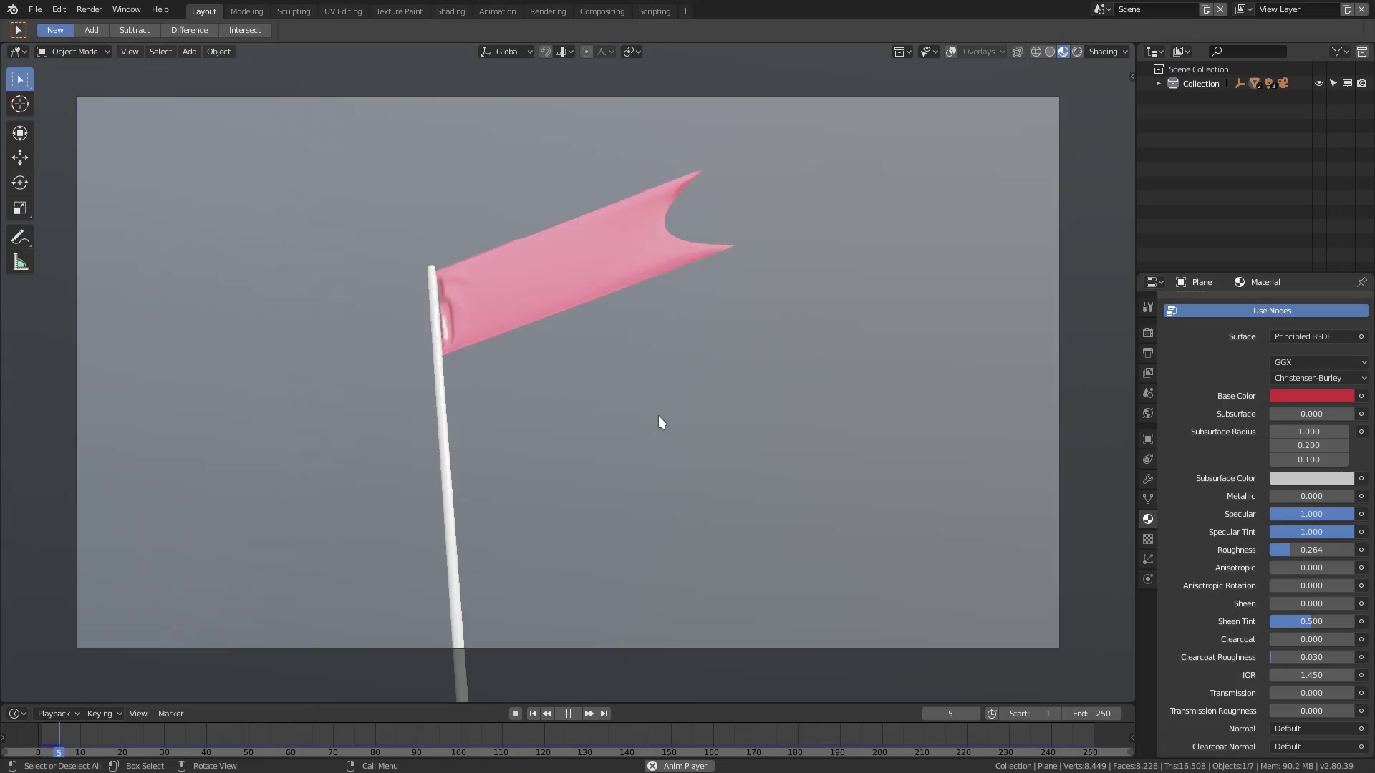